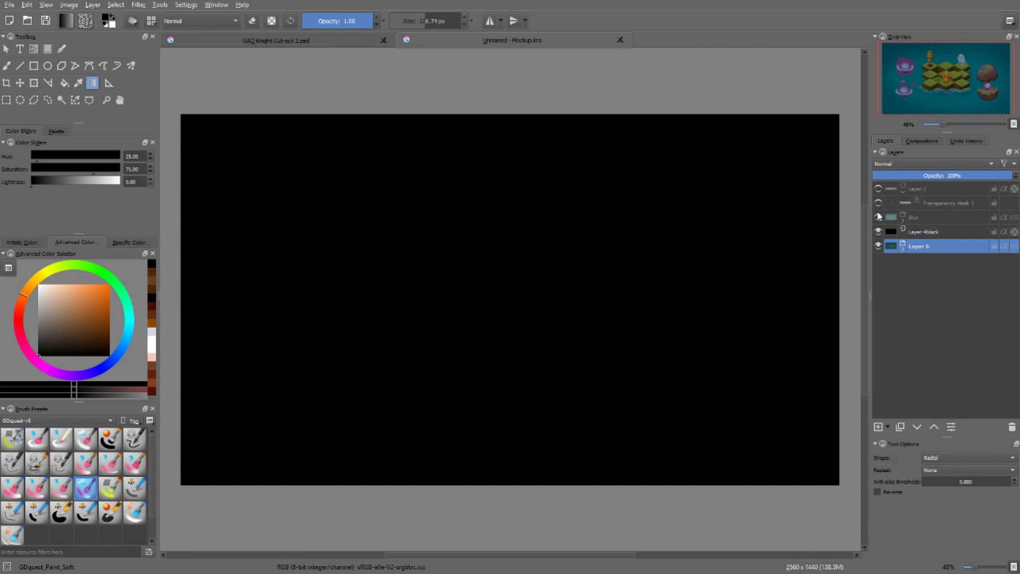
Show Layer 2 and Transparency Mask 1, then drag a gradient fading the teal, blue and purple circles.
{"action": "left_click", "coordinate": [878, 189]}
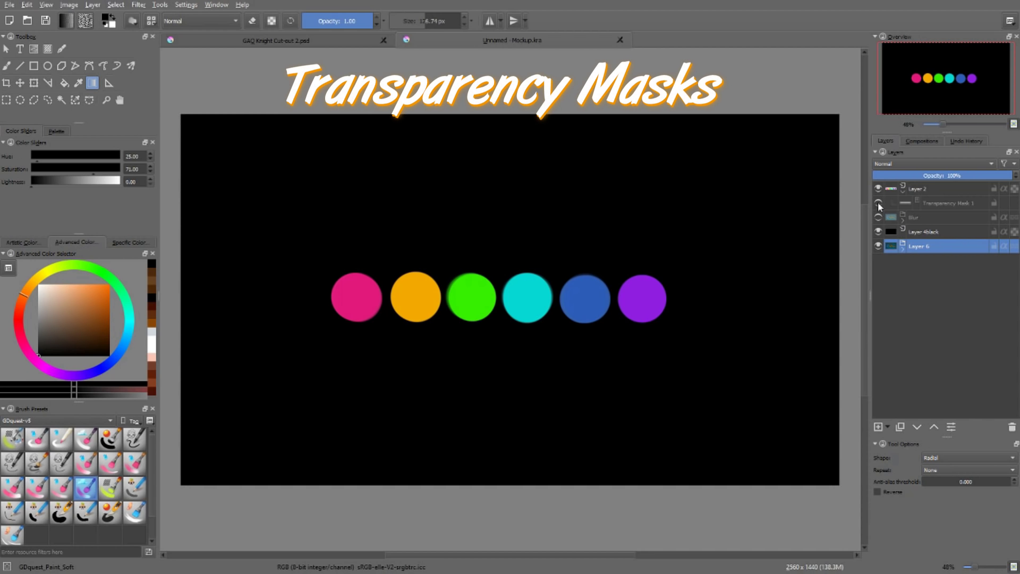
{"action": "left_click", "coordinate": [878, 203]}
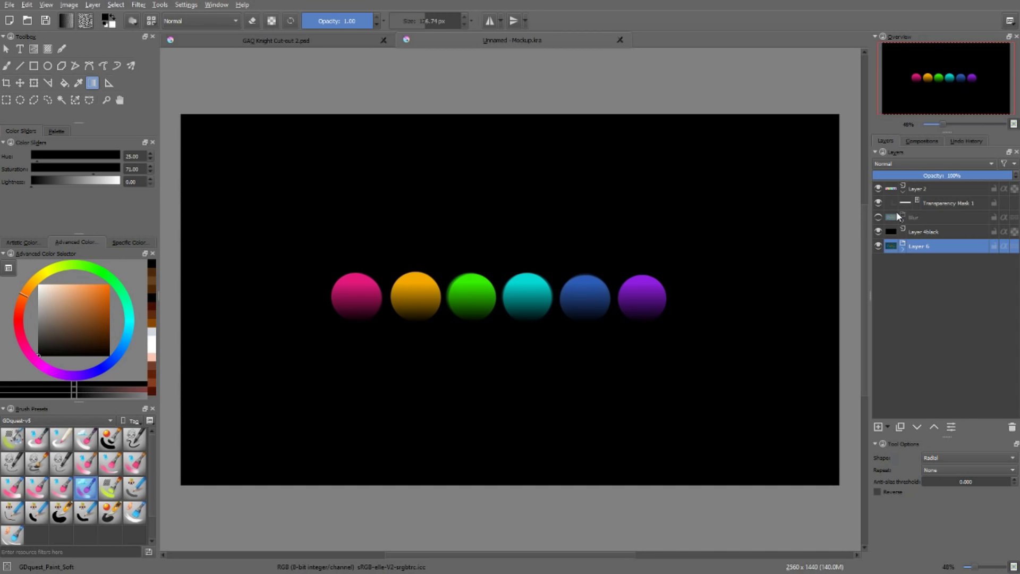
{"action": "left_click", "coordinate": [933, 207]}
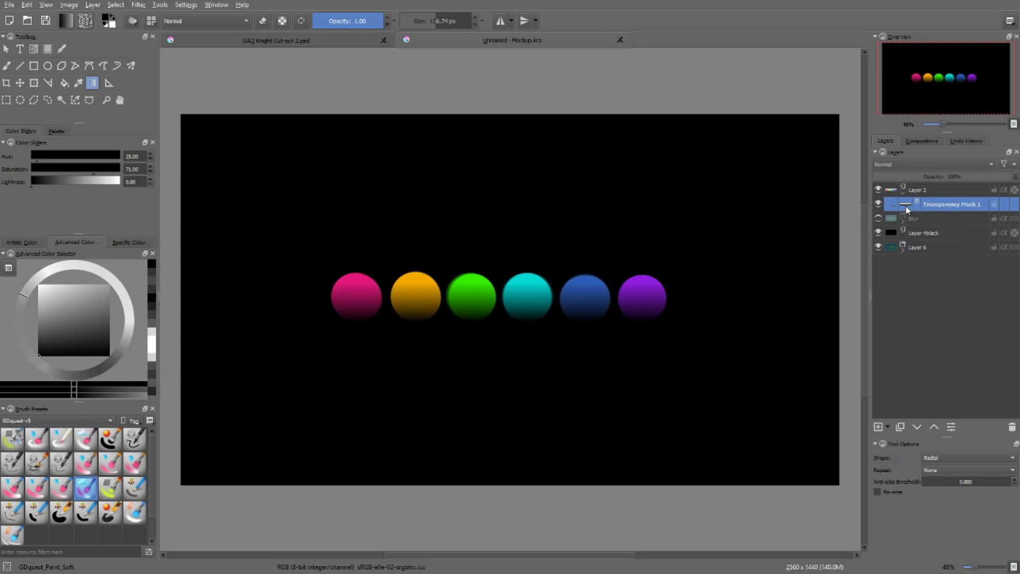
{"action": "left_click", "coordinate": [905, 205], "text": "alt"}
{"action": "left_click", "coordinate": [904, 205], "text": "alt"}
{"action": "left_click_drag", "start_coordinate": [619, 285], "coordinate": [723, 257]}
{"action": "key", "text": "x"}
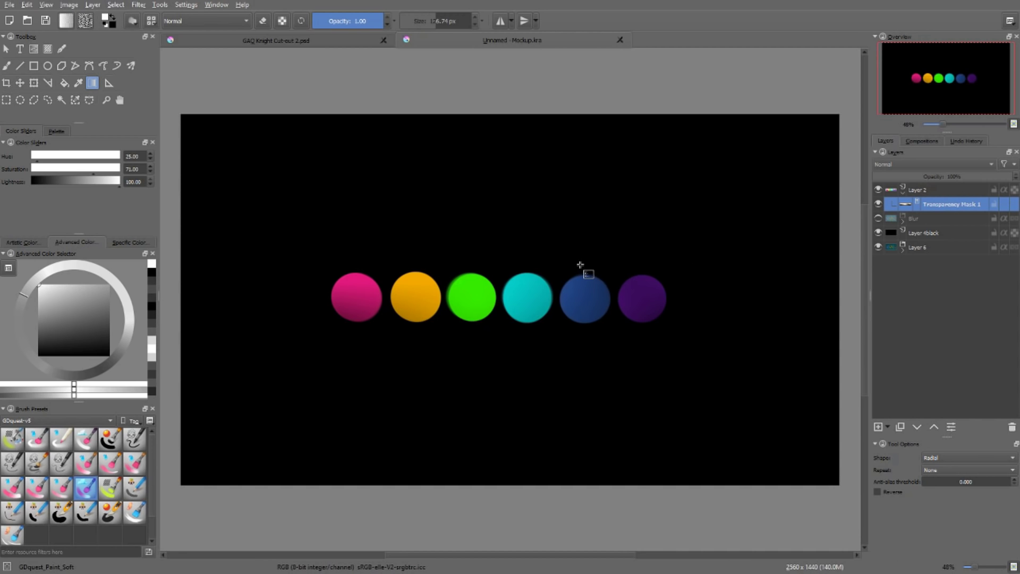
{"action": "key", "text": "b"}
{"action": "key", "text": "x"}
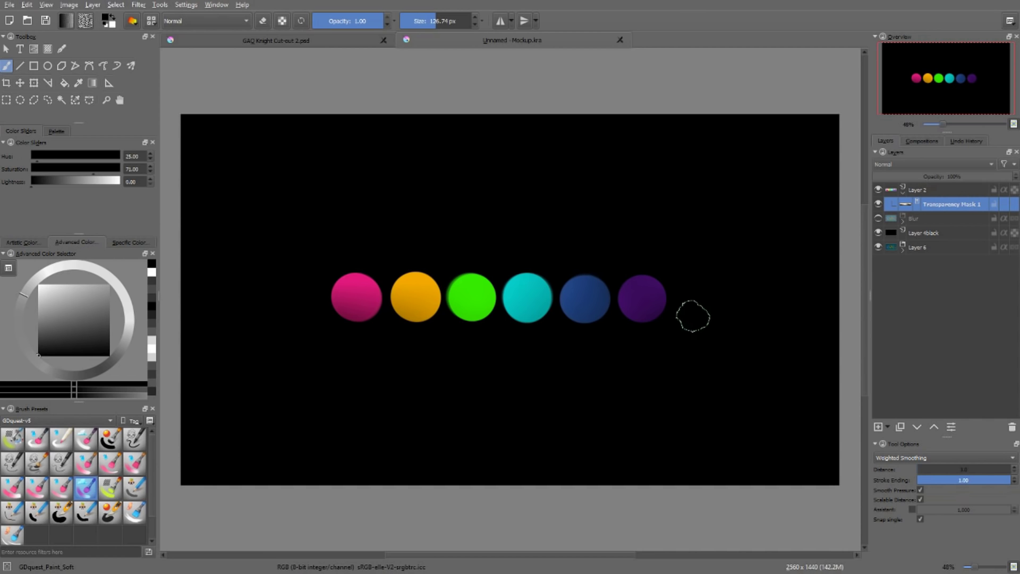
{"action": "mouse_move", "coordinate": [670, 287]}
{"action": "left_mouse_down"}
{"action": "mouse_move", "coordinate": [607, 307]}
{"action": "mouse_move", "coordinate": [530, 299]}
{"action": "mouse_move", "coordinate": [488, 346]}
{"action": "mouse_move", "coordinate": [483, 276]}
{"action": "mouse_move", "coordinate": [425, 271]}
{"action": "mouse_move", "coordinate": [409, 327]}
{"action": "mouse_move", "coordinate": [381, 334]}
{"action": "left_mouse_up"}
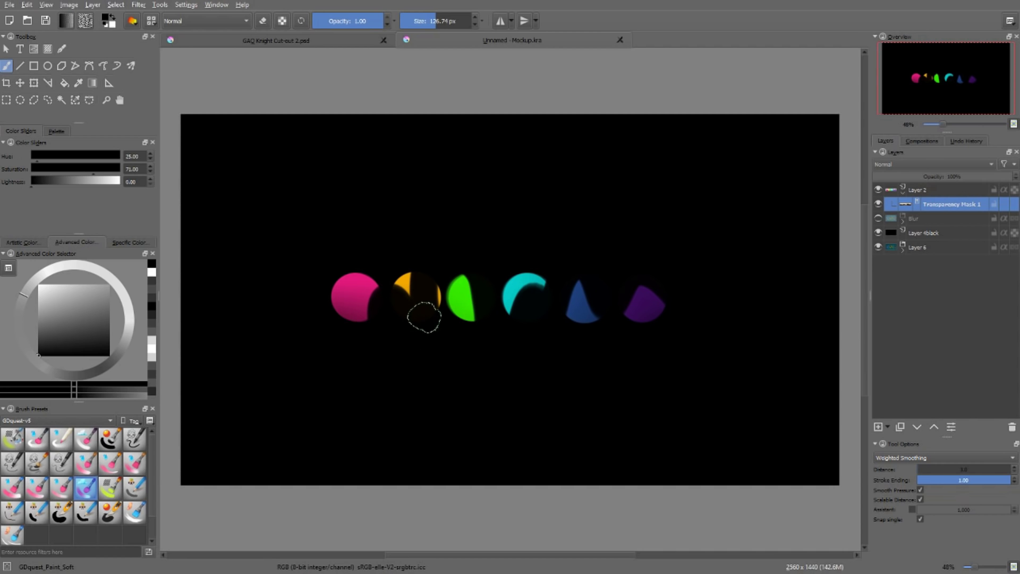
{"action": "key", "text": "ctrl+z"}
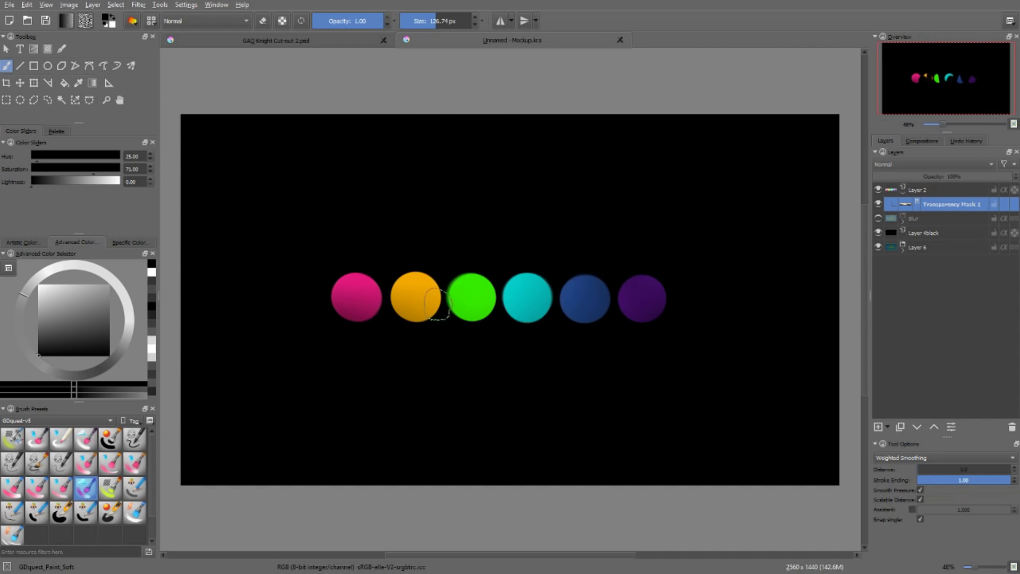
Wrap Layer 2 in a clipping group, paint white over the cyan and green circles, and hide Mask Layer.
{"action": "left_click", "coordinate": [911, 189]}
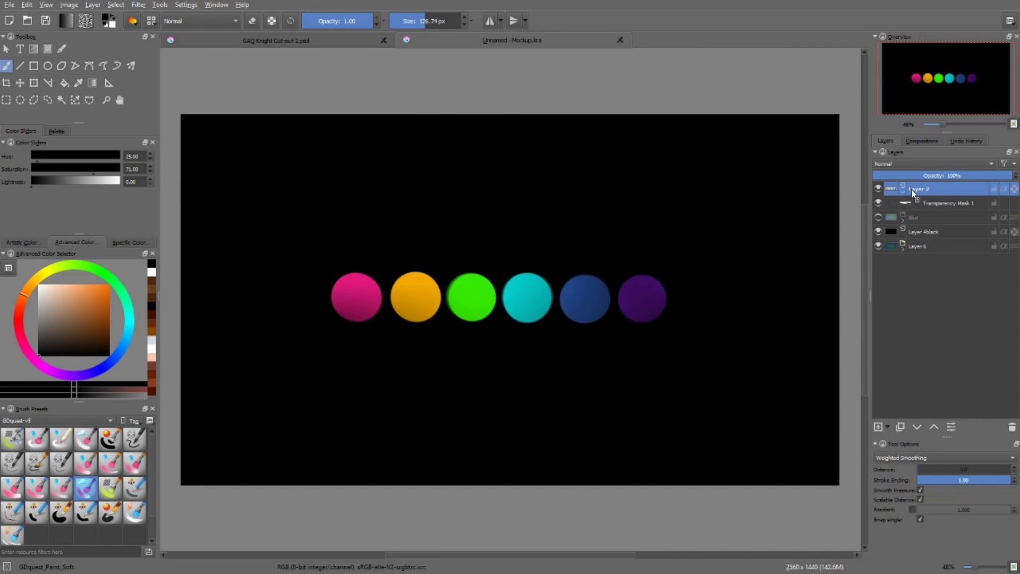
{"action": "left_click", "coordinate": [904, 193]}
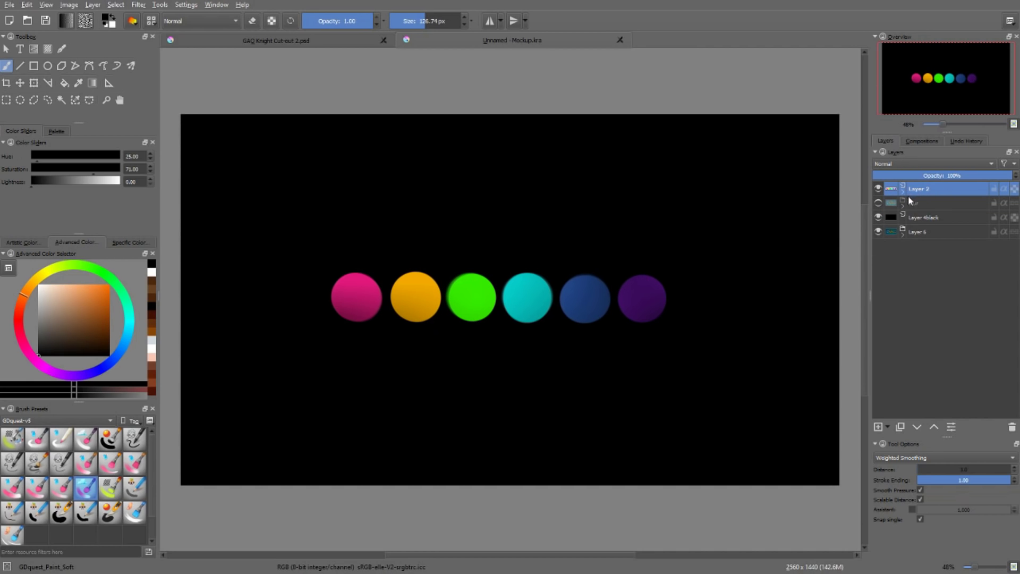
{"action": "key", "text": "ctrl+shift+g"}
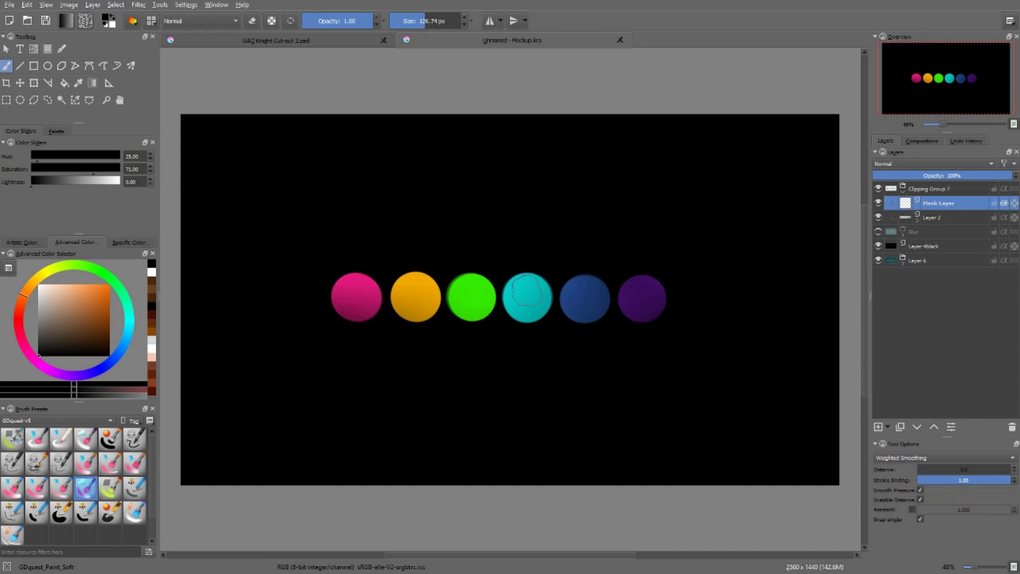
{"action": "key", "text": "x"}
{"action": "mouse_move", "coordinate": [531, 249]}
{"action": "left_mouse_down"}
{"action": "mouse_move", "coordinate": [486, 296]}
{"action": "mouse_move", "coordinate": [448, 270]}
{"action": "mouse_move", "coordinate": [444, 311]}
{"action": "mouse_move", "coordinate": [428, 327]}
{"action": "mouse_move", "coordinate": [392, 311]}
{"action": "mouse_move", "coordinate": [385, 321]}
{"action": "mouse_move", "coordinate": [353, 292]}
{"action": "left_mouse_up"}
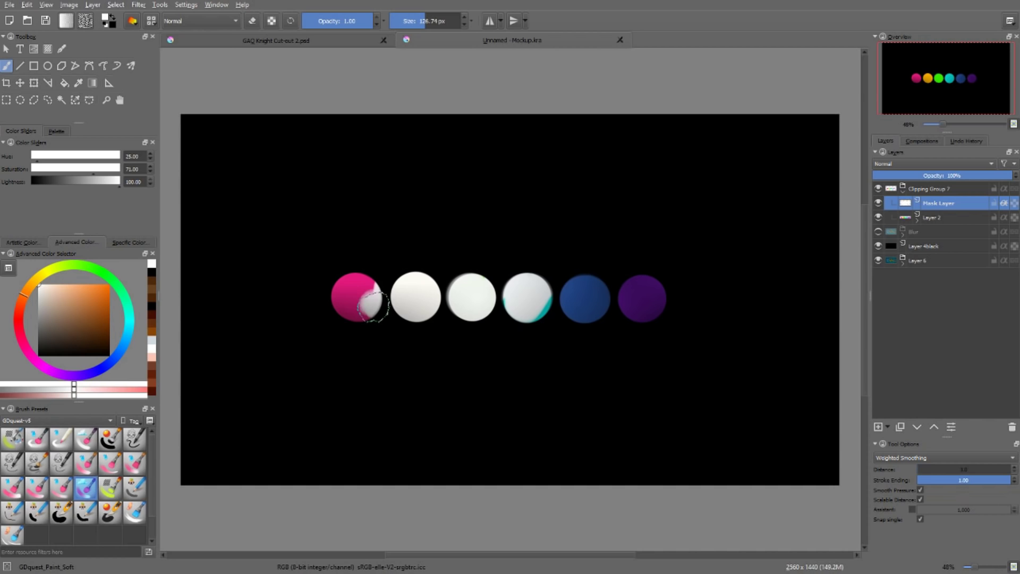
{"action": "left_click", "coordinate": [880, 203]}
{"action": "left_click", "coordinate": [880, 203]}
{"action": "left_click", "coordinate": [880, 203]}
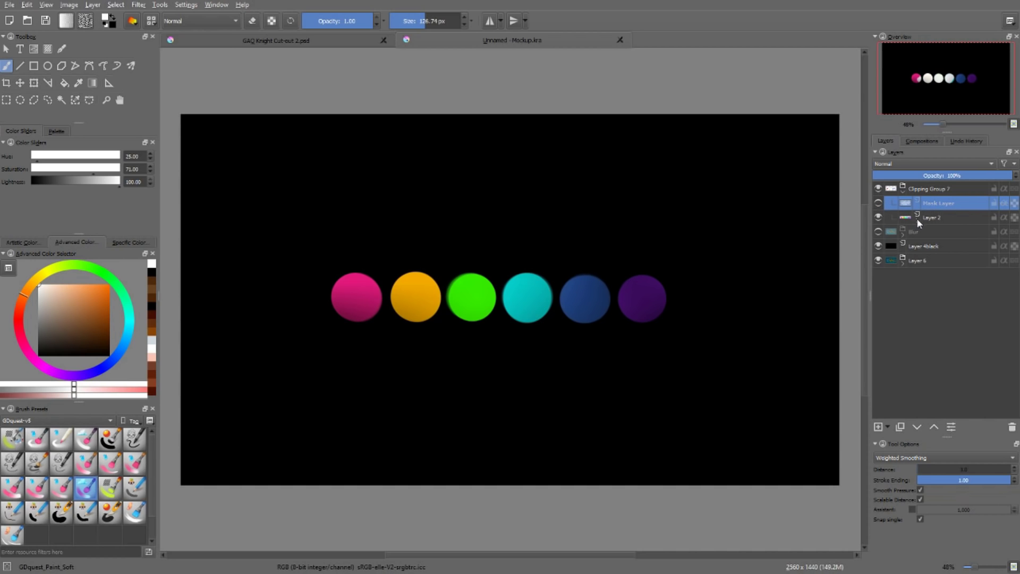
Paint Layer 2's transparency mask to hide the purple and part of the blue circle.
{"action": "left_click", "coordinate": [917, 218]}
{"action": "left_click", "coordinate": [896, 231]}
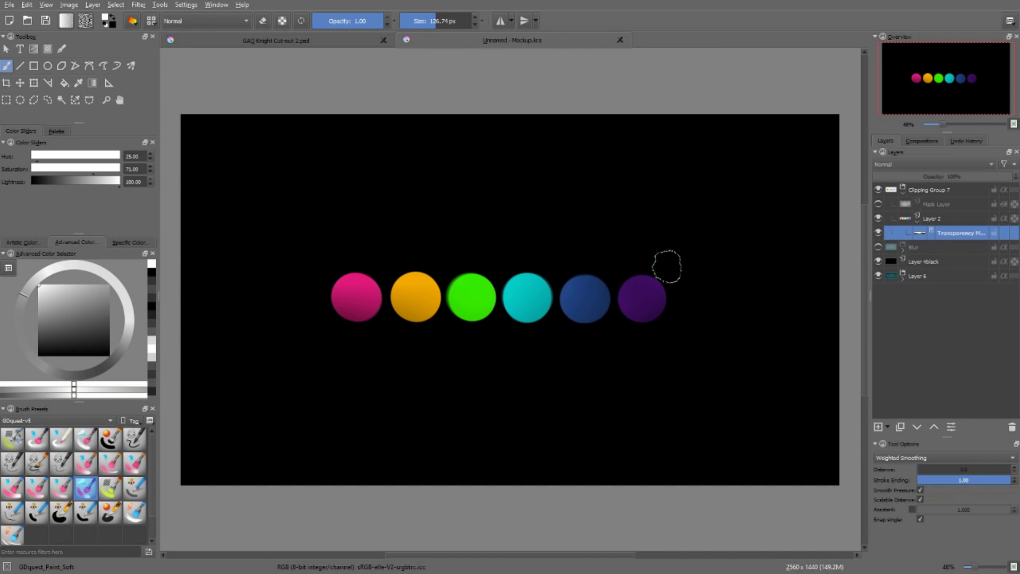
{"action": "mouse_move", "coordinate": [676, 291]}
{"action": "left_mouse_down"}
{"action": "mouse_move", "coordinate": [630, 324]}
{"action": "mouse_move", "coordinate": [642, 313]}
{"action": "mouse_move", "coordinate": [622, 305]}
{"action": "mouse_move", "coordinate": [606, 318]}
{"action": "mouse_move", "coordinate": [605, 282]}
{"action": "left_mouse_up"}
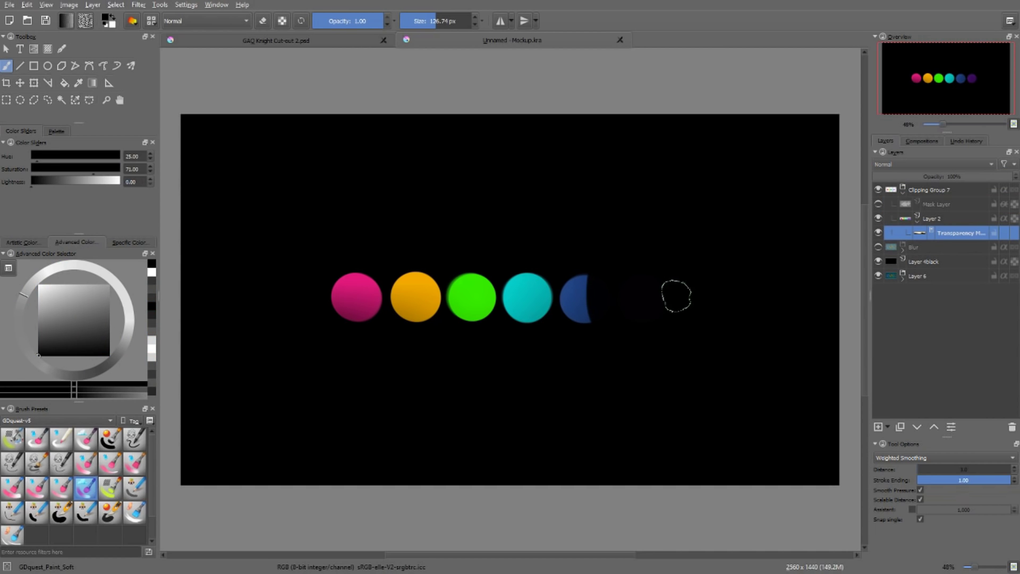
{"action": "left_click", "coordinate": [919, 234], "text": "alt"}
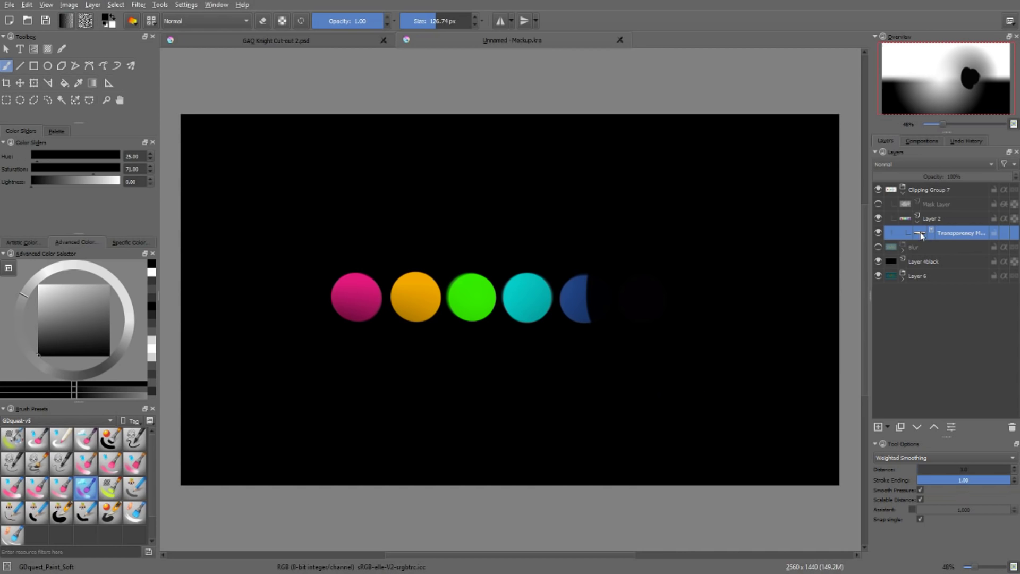
{"action": "left_click", "coordinate": [920, 234], "text": "alt"}
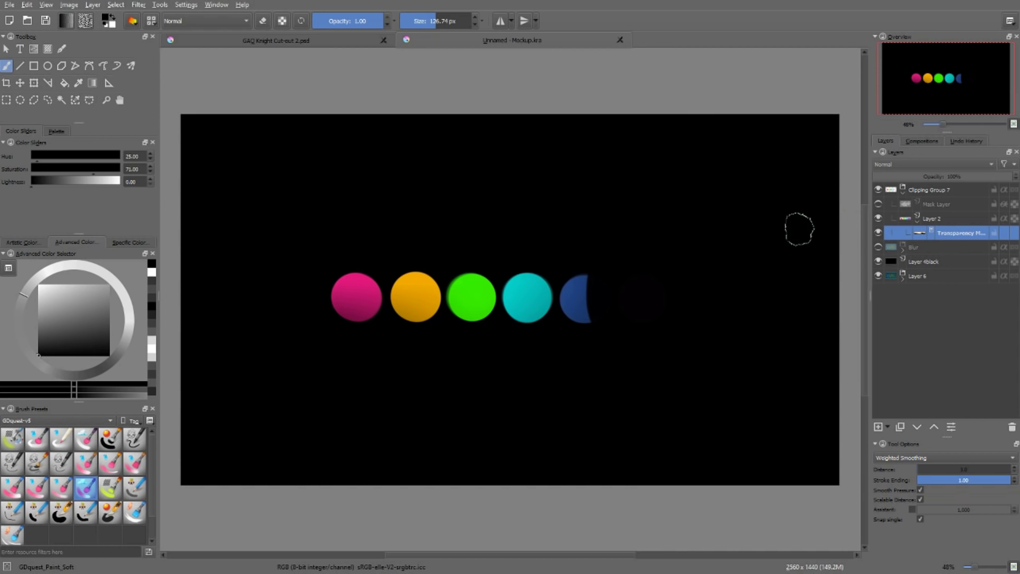
Delete Layer 2's old mask, hide Layer 4black, and add a new transparency mask to Layer 2.
{"action": "key", "text": "shift+Delete"}
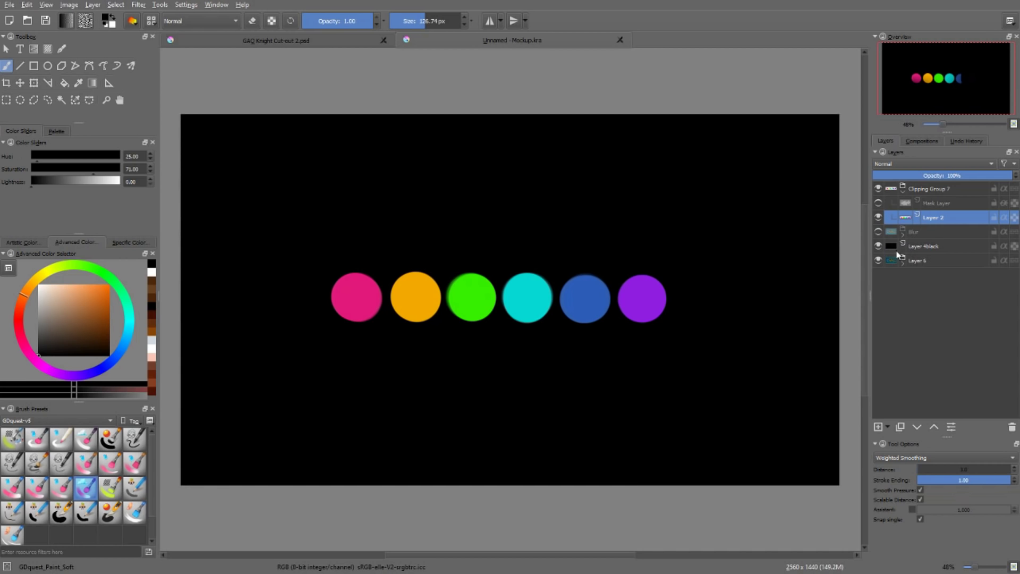
{"action": "left_click", "coordinate": [879, 246]}
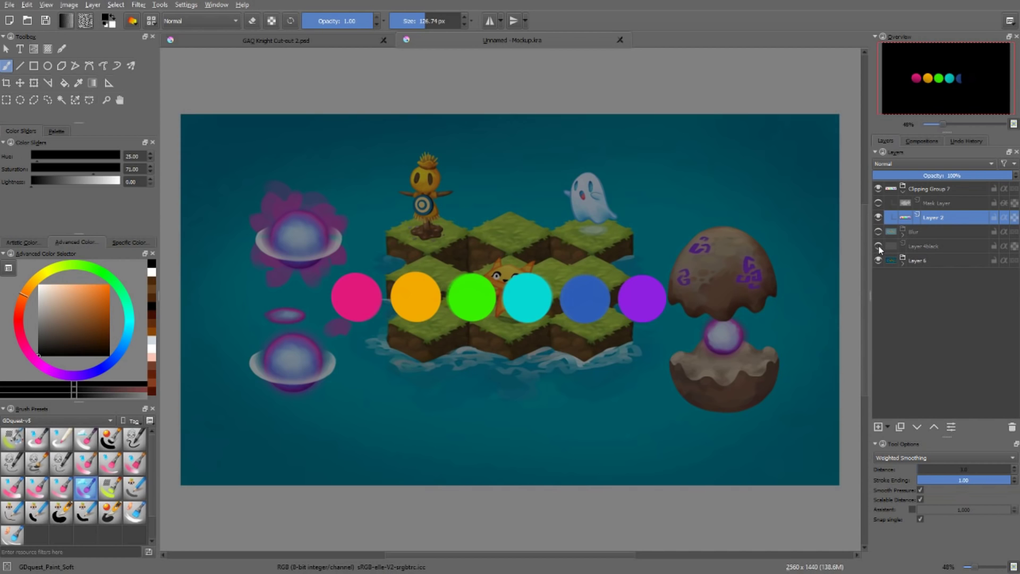
{"action": "right_click", "coordinate": [928, 222]}
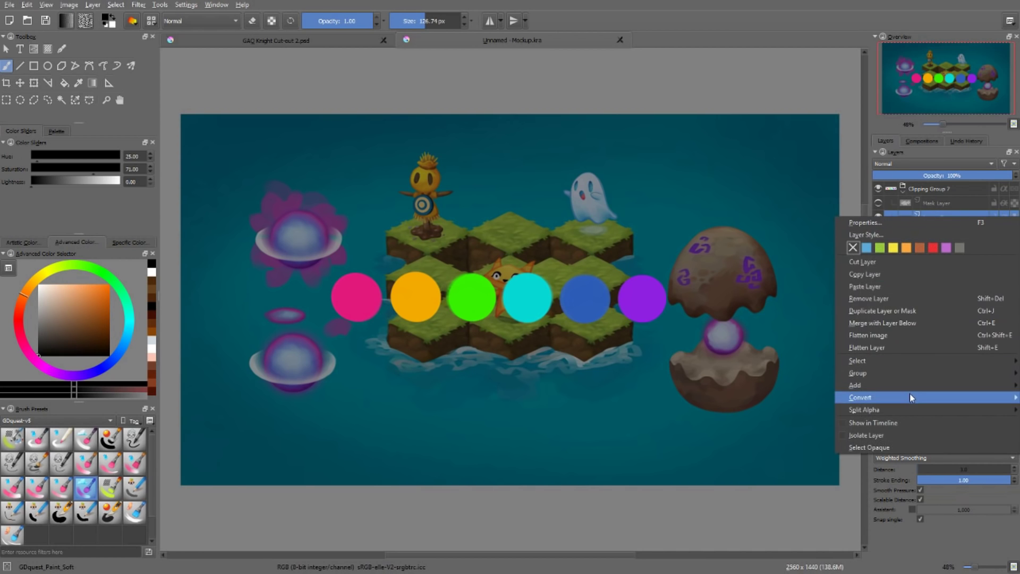
{"action": "mouse_move", "coordinate": [910, 384]}
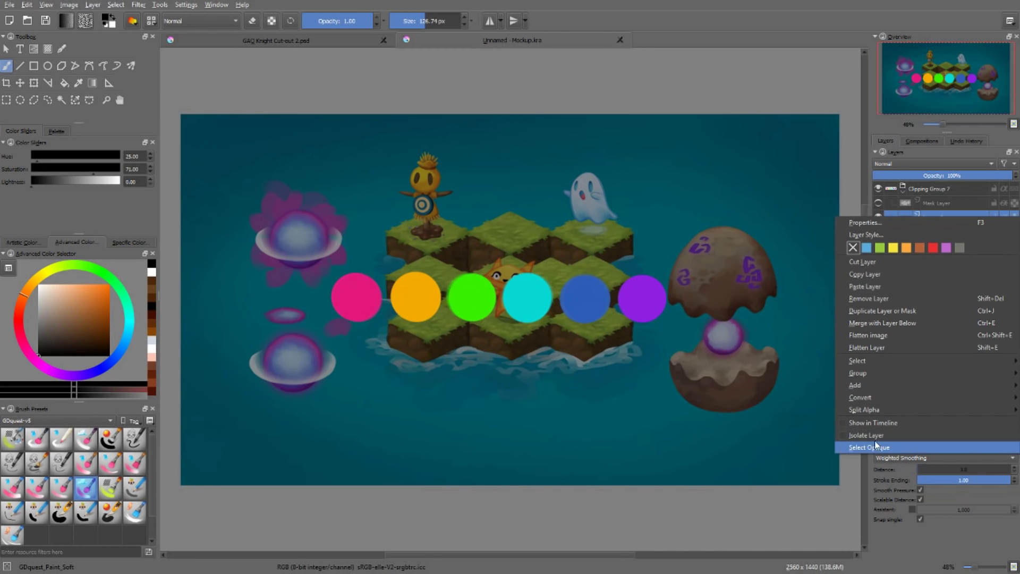
{"action": "mouse_move", "coordinate": [869, 386]}
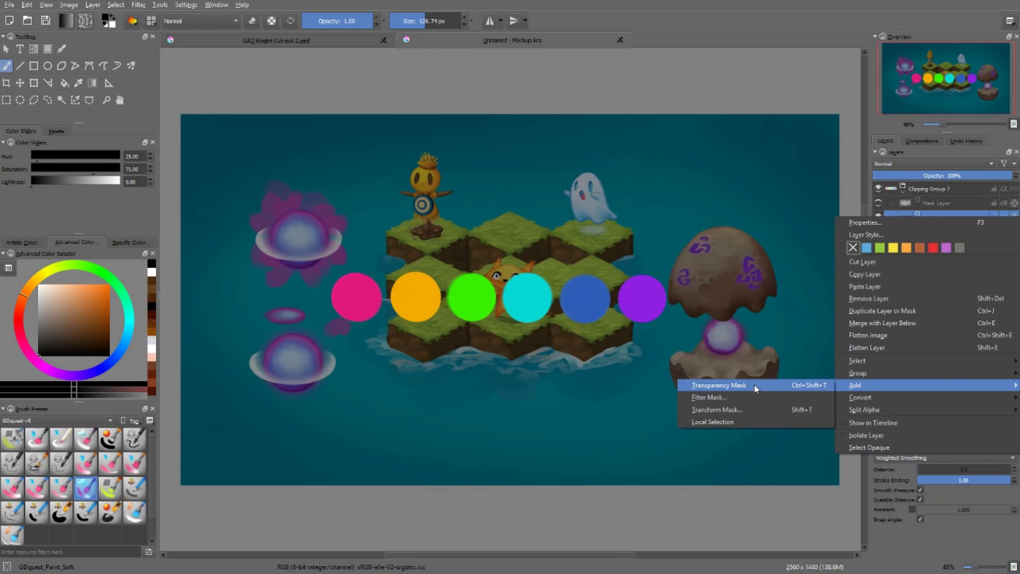
{"action": "left_click", "coordinate": [804, 385]}
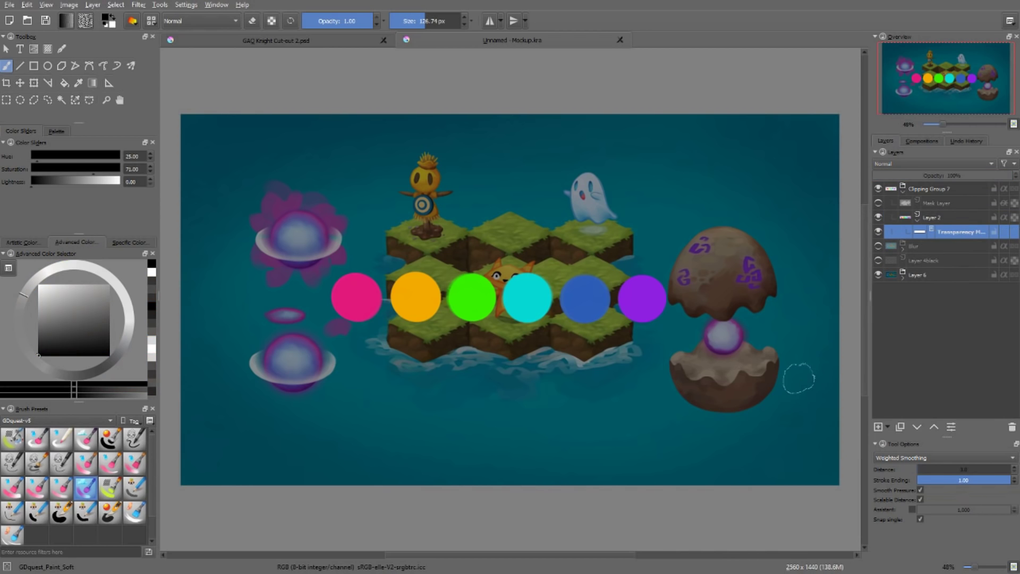
{"action": "left_click", "coordinate": [193, 4]}
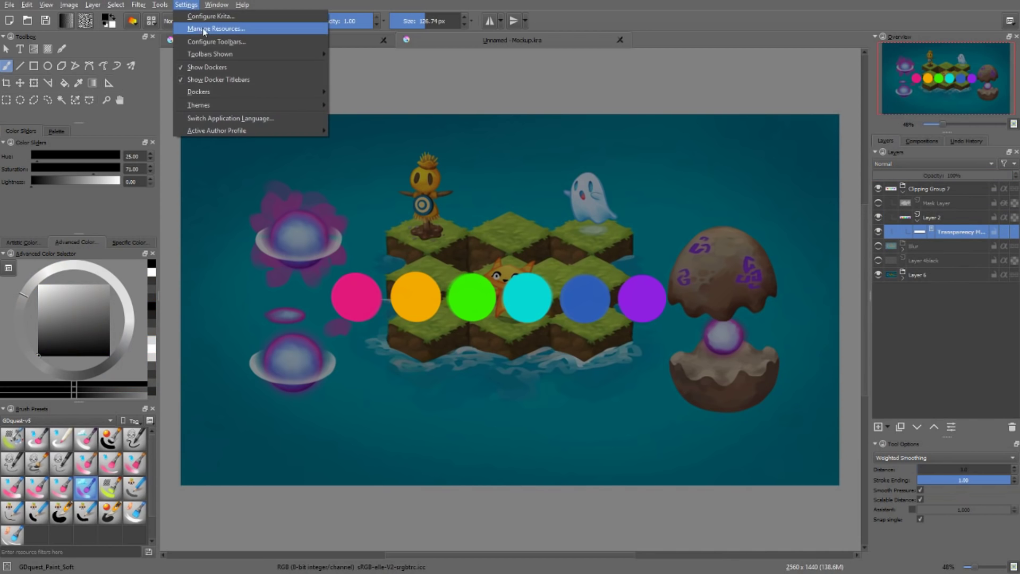
{"action": "left_click", "coordinate": [562, 242]}
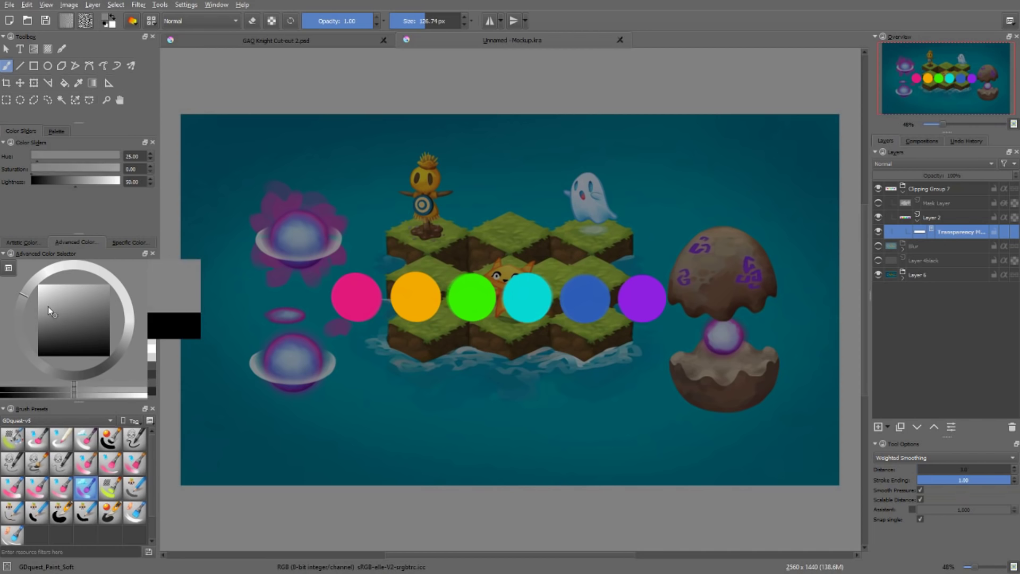
Try masking the purple and half the blue circle in black, then undo the strokes.
{"action": "left_click_drag", "start_coordinate": [48, 307], "coordinate": [46, 369]}
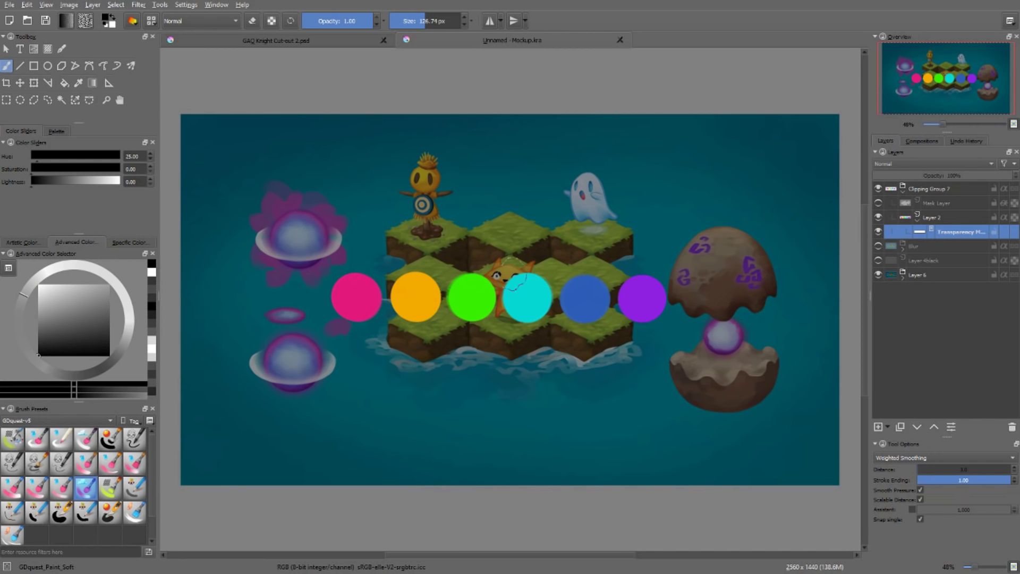
{"action": "right_click", "coordinate": [658, 252]}
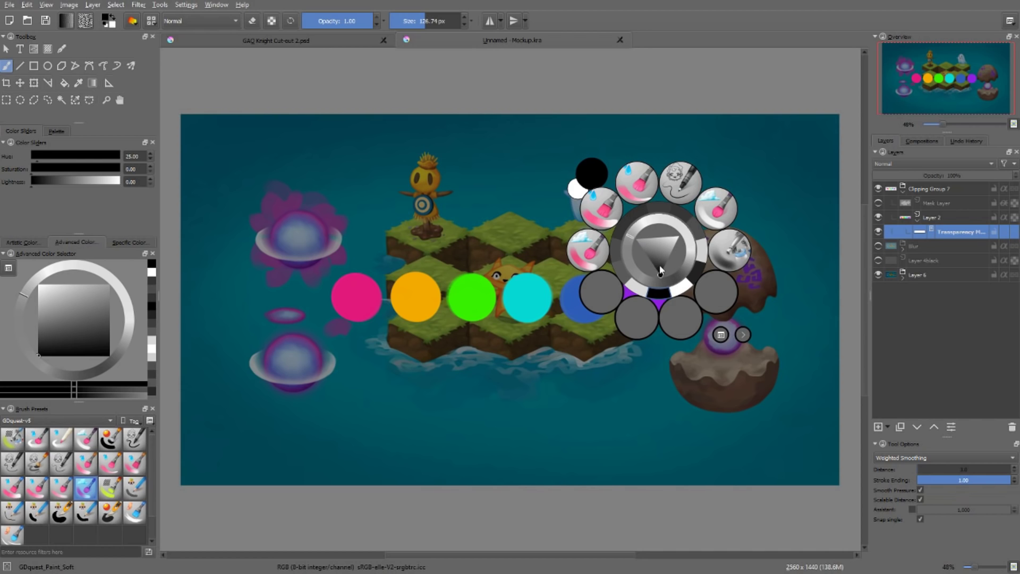
{"action": "right_click", "coordinate": [654, 288]}
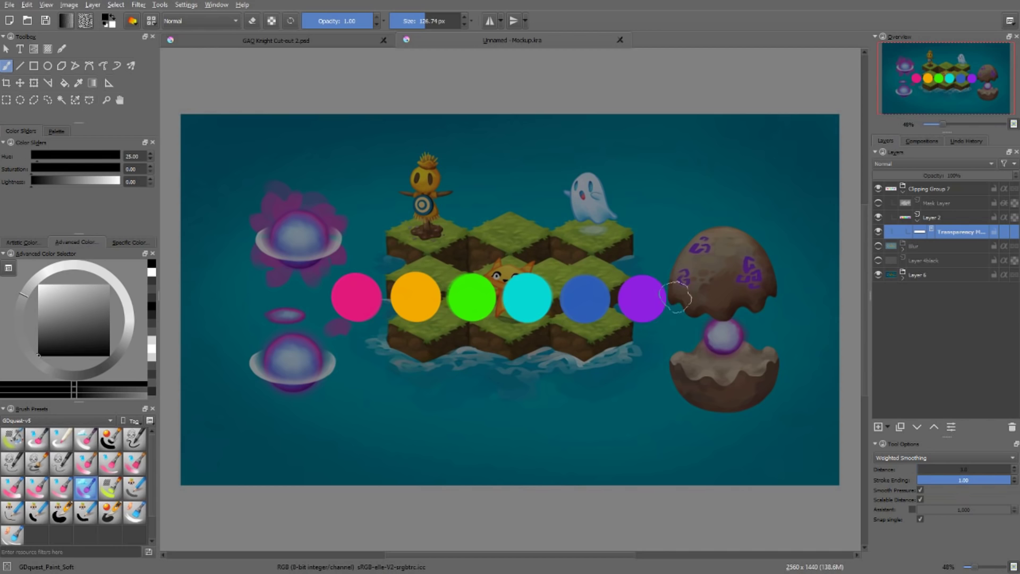
{"action": "mouse_move", "coordinate": [652, 282]}
{"action": "left_mouse_down"}
{"action": "mouse_move", "coordinate": [637, 330]}
{"action": "mouse_move", "coordinate": [628, 322]}
{"action": "mouse_move", "coordinate": [673, 311]}
{"action": "left_mouse_up"}
{"action": "mouse_move", "coordinate": [606, 327]}
{"action": "left_mouse_down"}
{"action": "mouse_move", "coordinate": [605, 266]}
{"action": "mouse_move", "coordinate": [604, 328]}
{"action": "left_mouse_up"}
{"action": "key", "text": "ctrl+z"}
{"action": "key", "text": "ctrl+z"}
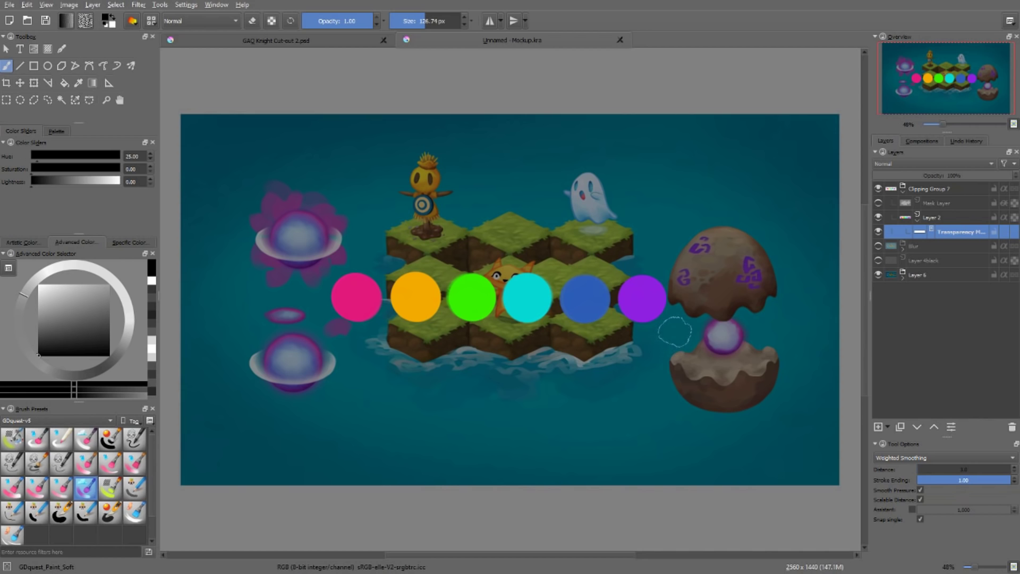
Switch to white and paint the purple circle and the cyan circle back into view.
{"action": "right_click", "coordinate": [655, 328]}
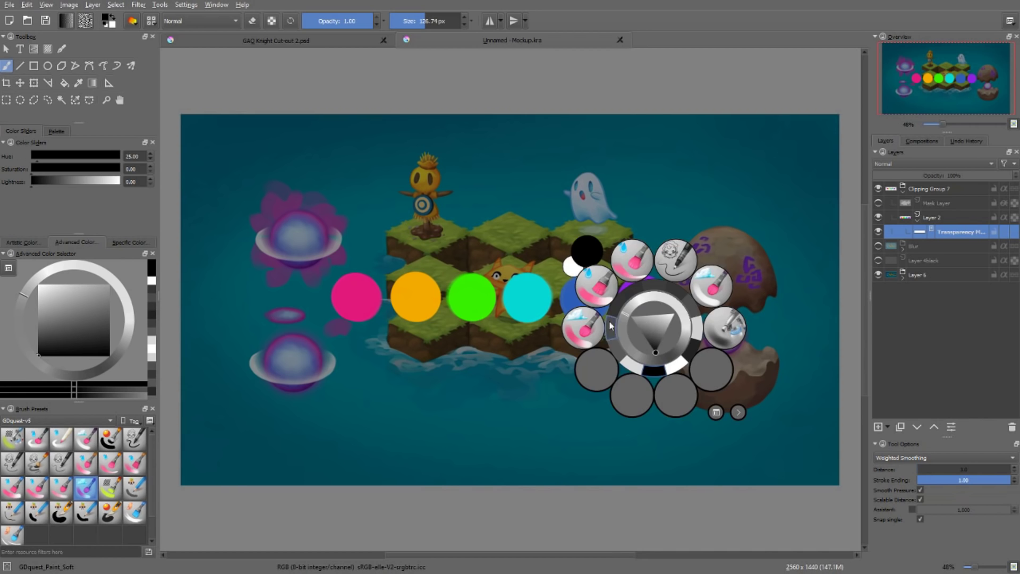
{"action": "right_click", "coordinate": [563, 287]}
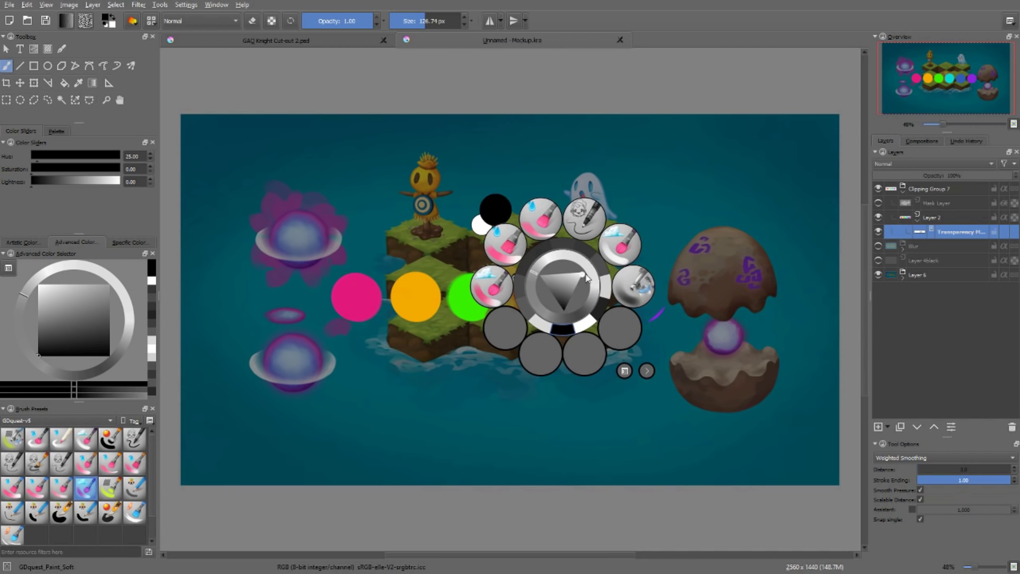
{"action": "left_click", "coordinate": [580, 283]}
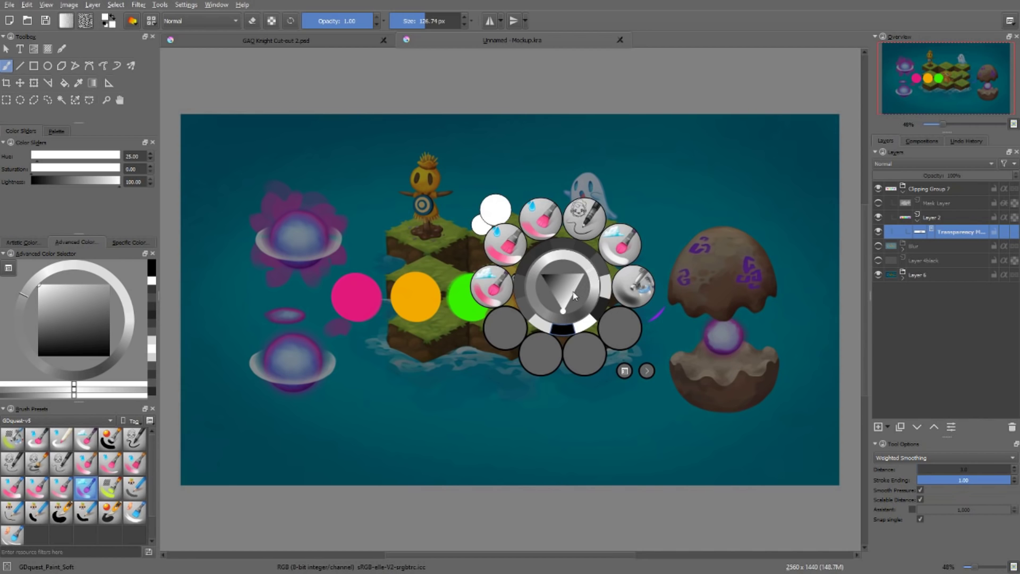
{"action": "left_click", "coordinate": [701, 276]}
{"action": "mouse_move", "coordinate": [669, 282]}
{"action": "left_mouse_down"}
{"action": "mouse_move", "coordinate": [649, 321]}
{"action": "mouse_move", "coordinate": [639, 271]}
{"action": "mouse_move", "coordinate": [590, 297]}
{"action": "mouse_move", "coordinate": [611, 327]}
{"action": "mouse_move", "coordinate": [606, 319]}
{"action": "left_mouse_up"}
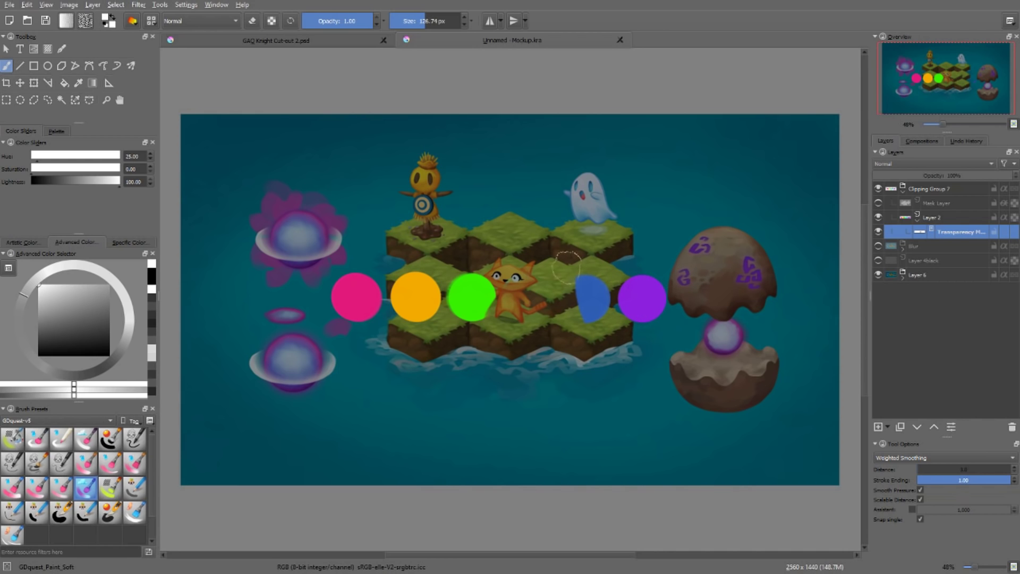
{"action": "mouse_move", "coordinate": [567, 266]}
{"action": "left_mouse_down"}
{"action": "mouse_move", "coordinate": [483, 320]}
{"action": "mouse_move", "coordinate": [546, 248]}
{"action": "mouse_move", "coordinate": [559, 277]}
{"action": "mouse_move", "coordinate": [543, 262]}
{"action": "mouse_move", "coordinate": [558, 410]}
{"action": "mouse_move", "coordinate": [531, 331]}
{"action": "mouse_move", "coordinate": [539, 271]}
{"action": "mouse_move", "coordinate": [526, 294]}
{"action": "mouse_move", "coordinate": [524, 287]}
{"action": "mouse_move", "coordinate": [579, 291]}
{"action": "mouse_move", "coordinate": [606, 273]}
{"action": "mouse_move", "coordinate": [555, 264]}
{"action": "mouse_move", "coordinate": [555, 305]}
{"action": "mouse_move", "coordinate": [546, 302]}
{"action": "mouse_move", "coordinate": [550, 266]}
{"action": "mouse_move", "coordinate": [532, 294]}
{"action": "mouse_move", "coordinate": [550, 336]}
{"action": "mouse_move", "coordinate": [520, 321]}
{"action": "left_mouse_up"}
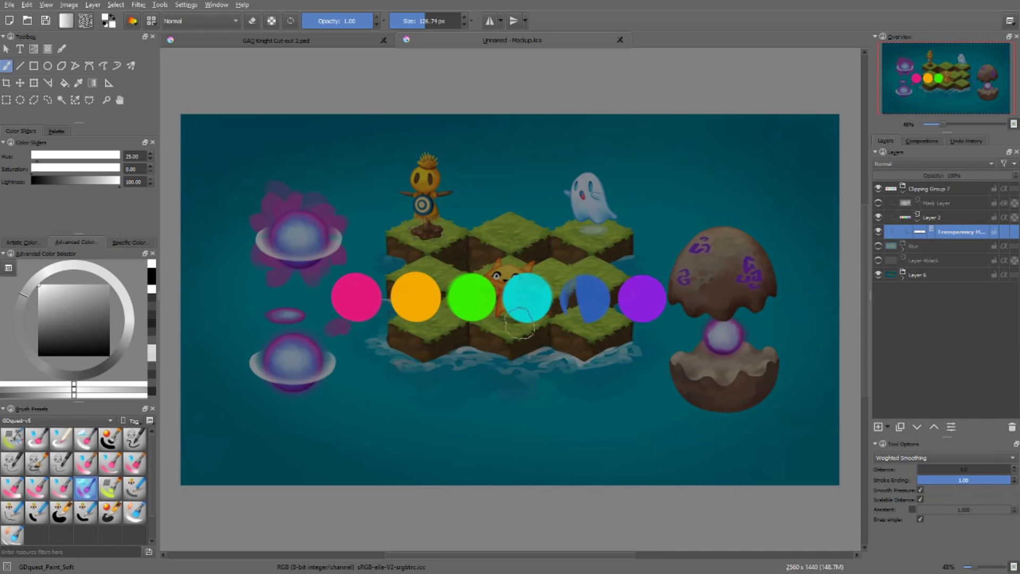
{"action": "right_click", "coordinate": [526, 320]}
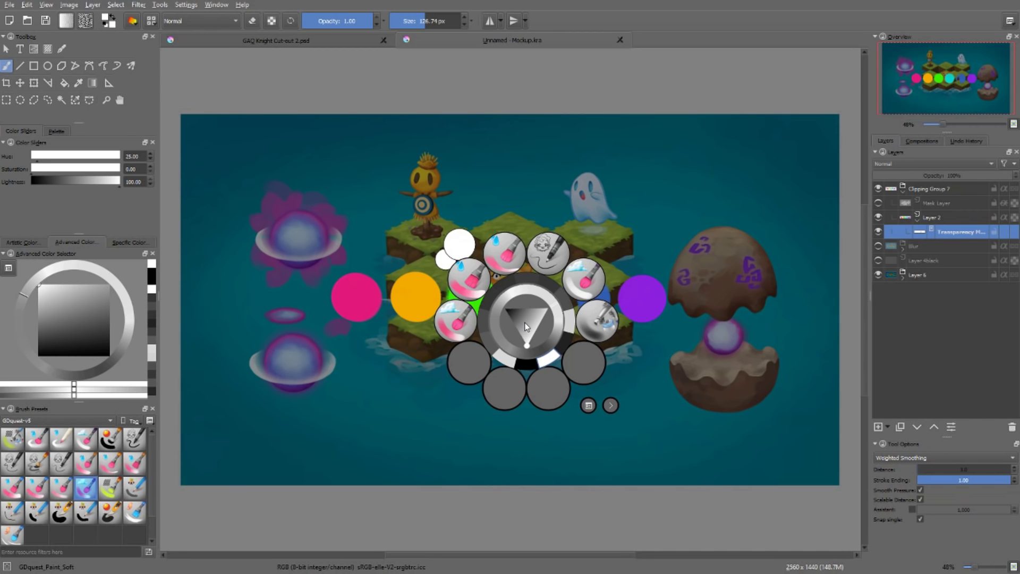
Paint light grey over the blue, purple and cyan circles to make them semi-transparent, lowering brush opacity.
{"action": "left_click_drag", "start_coordinate": [521, 321], "coordinate": [526, 332]}
{"action": "left_click", "coordinate": [703, 230]}
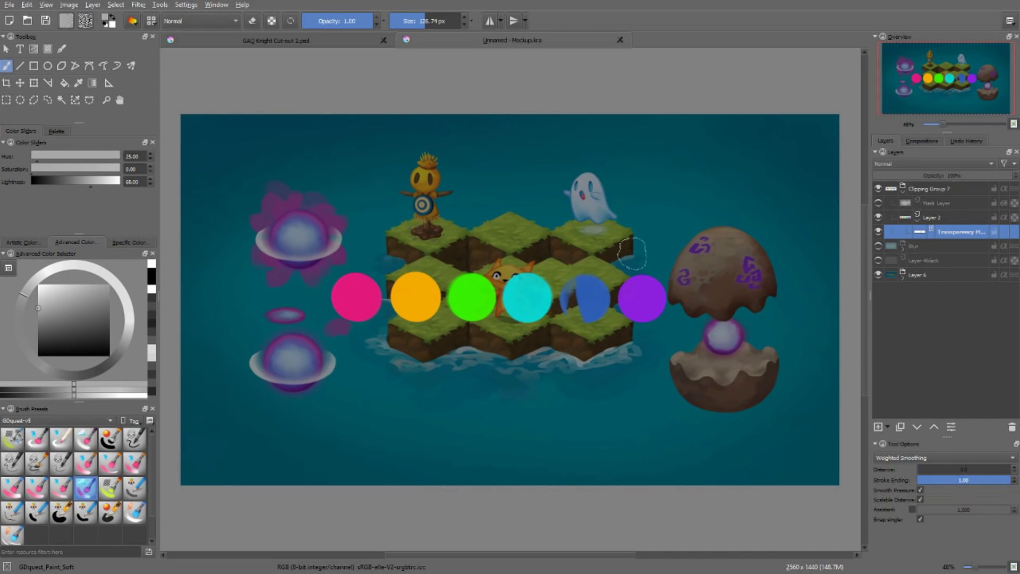
{"action": "mouse_move", "coordinate": [633, 253]}
{"action": "left_mouse_down"}
{"action": "mouse_move", "coordinate": [599, 273]}
{"action": "mouse_move", "coordinate": [589, 307]}
{"action": "mouse_move", "coordinate": [584, 277]}
{"action": "mouse_move", "coordinate": [569, 289]}
{"action": "mouse_move", "coordinate": [572, 314]}
{"action": "mouse_move", "coordinate": [587, 290]}
{"action": "mouse_move", "coordinate": [573, 281]}
{"action": "mouse_move", "coordinate": [627, 259]}
{"action": "mouse_move", "coordinate": [653, 324]}
{"action": "left_mouse_up"}
{"action": "mouse_move", "coordinate": [556, 282]}
{"action": "left_mouse_down"}
{"action": "mouse_move", "coordinate": [550, 331]}
{"action": "mouse_move", "coordinate": [524, 317]}
{"action": "left_mouse_up"}
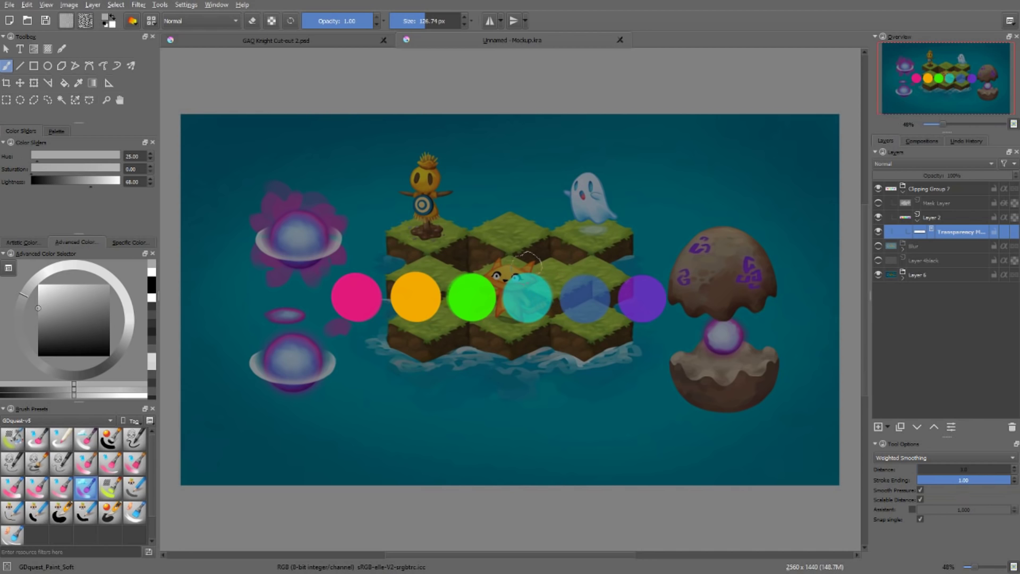
{"action": "mouse_move", "coordinate": [340, 21]}
{"action": "left_mouse_down"}
{"action": "mouse_move", "coordinate": [298, 23]}
{"action": "mouse_move", "coordinate": [363, 22]}
{"action": "mouse_move", "coordinate": [317, 22]}
{"action": "mouse_move", "coordinate": [340, 20]}
{"action": "mouse_move", "coordinate": [307, 33]}
{"action": "mouse_move", "coordinate": [376, 27]}
{"action": "left_mouse_up"}
Switch to black and paint over the purple and blue circles to hide them completely.
{"action": "right_click", "coordinate": [588, 306]}
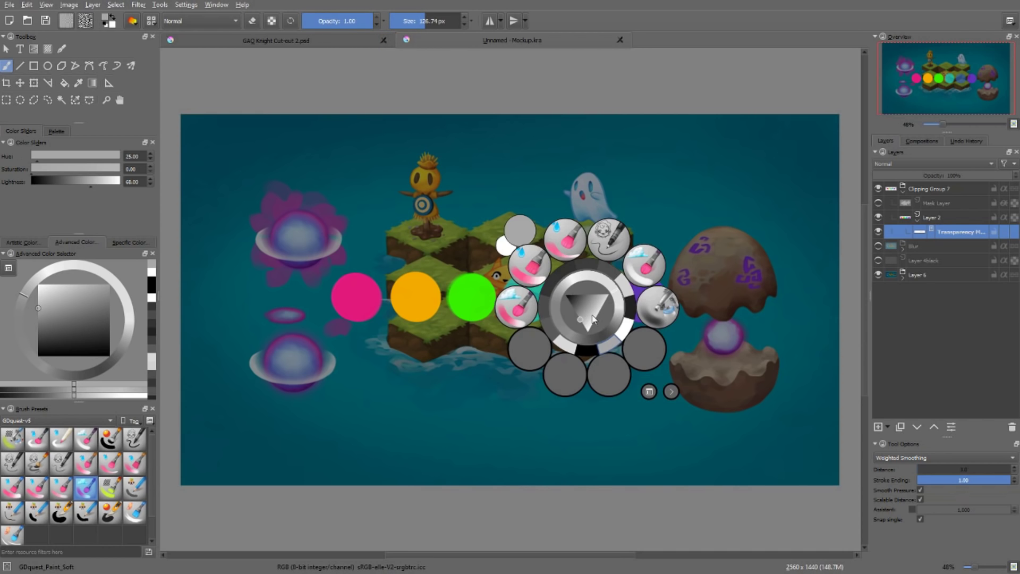
{"action": "left_click_drag", "start_coordinate": [593, 319], "coordinate": [562, 275]}
{"action": "right_click", "coordinate": [709, 237]}
{"action": "mouse_move", "coordinate": [668, 333]}
{"action": "left_mouse_down"}
{"action": "mouse_move", "coordinate": [653, 290]}
{"action": "mouse_move", "coordinate": [577, 283]}
{"action": "left_mouse_up"}
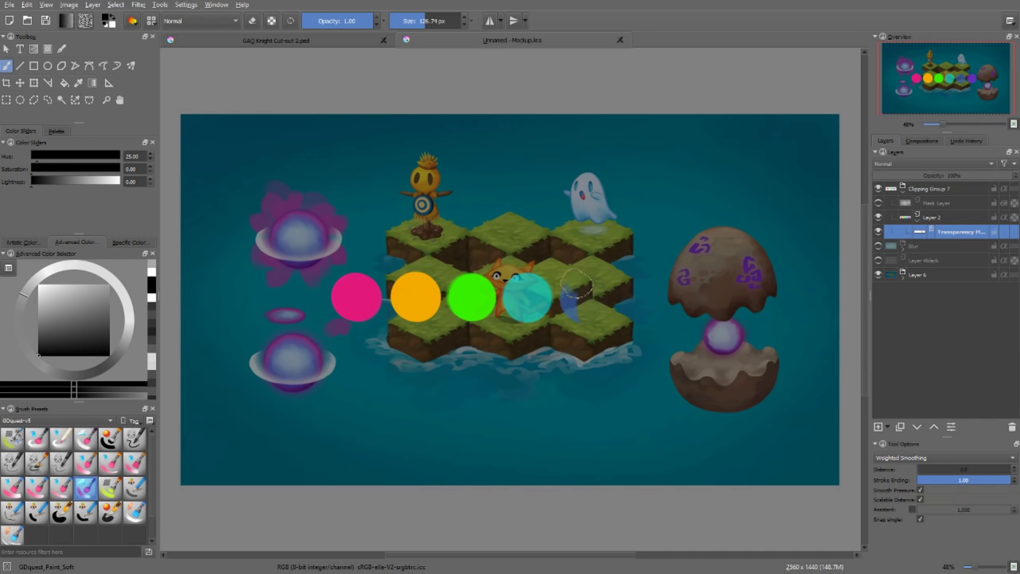
{"action": "right_click", "coordinate": [584, 279]}
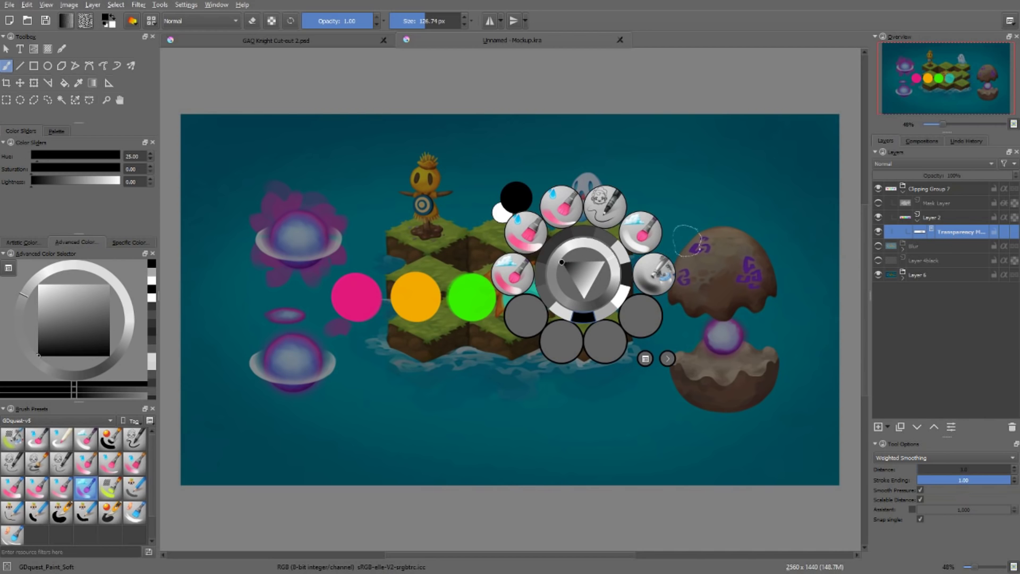
{"action": "left_click", "coordinate": [751, 266]}
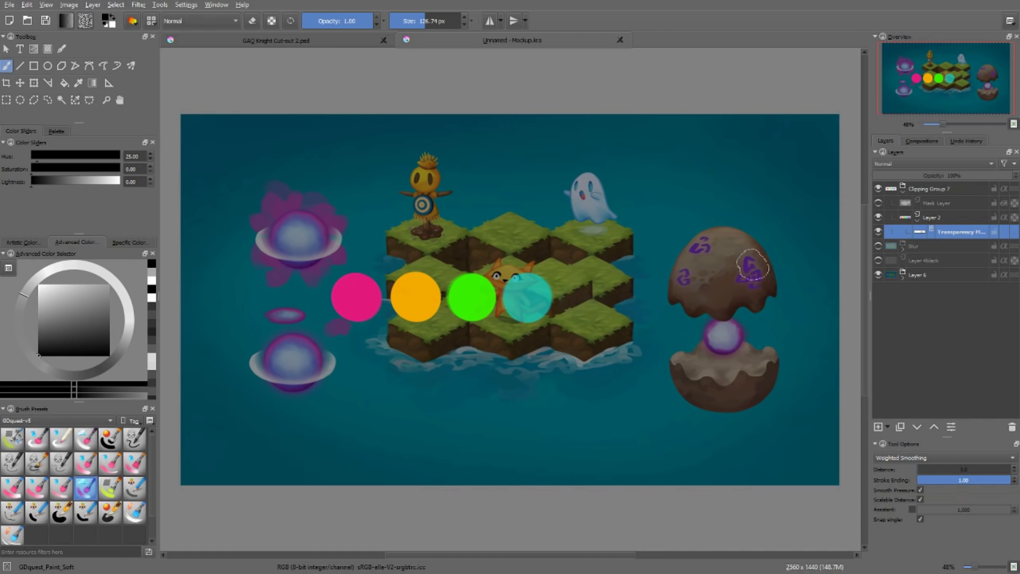
Preview the mask alone, show Mask Layer, and move the transparency mask to Clipping Group 7's top.
{"action": "left_click", "coordinate": [921, 234], "text": "alt"}
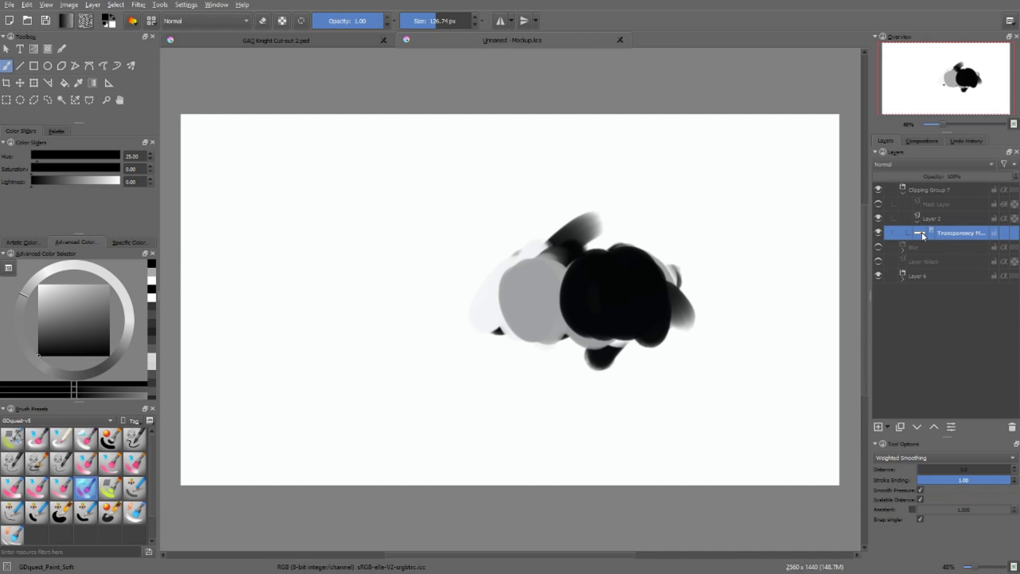
{"action": "left_click", "coordinate": [922, 233], "text": "alt"}
{"action": "left_click", "coordinate": [923, 234], "text": "alt"}
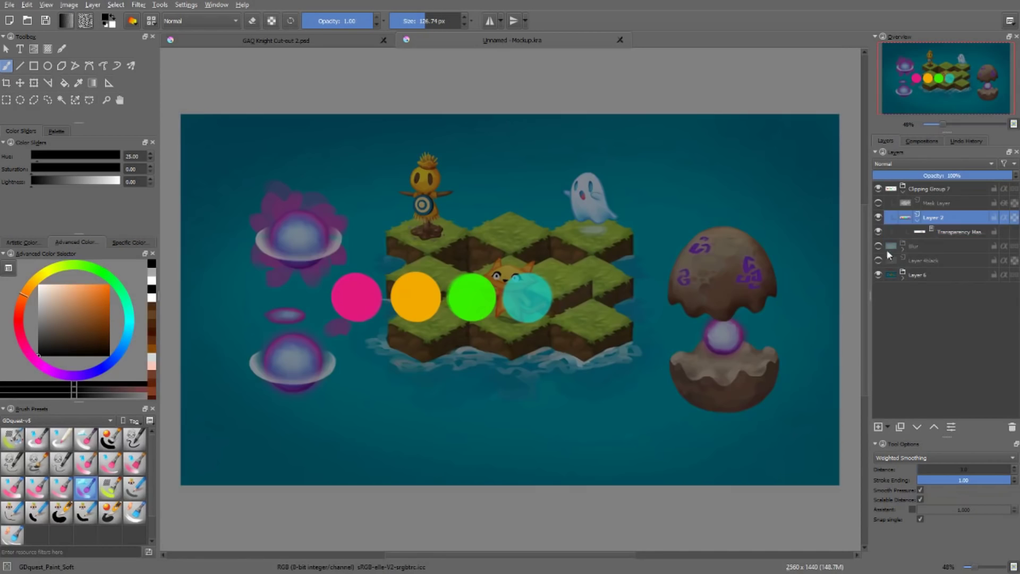
{"action": "left_click", "coordinate": [945, 233]}
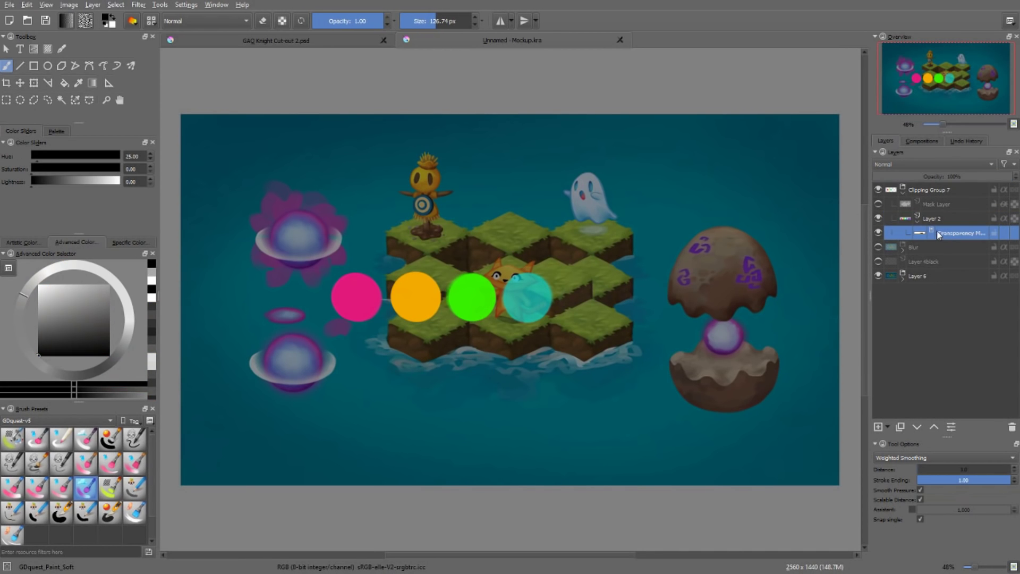
{"action": "left_click", "coordinate": [879, 204]}
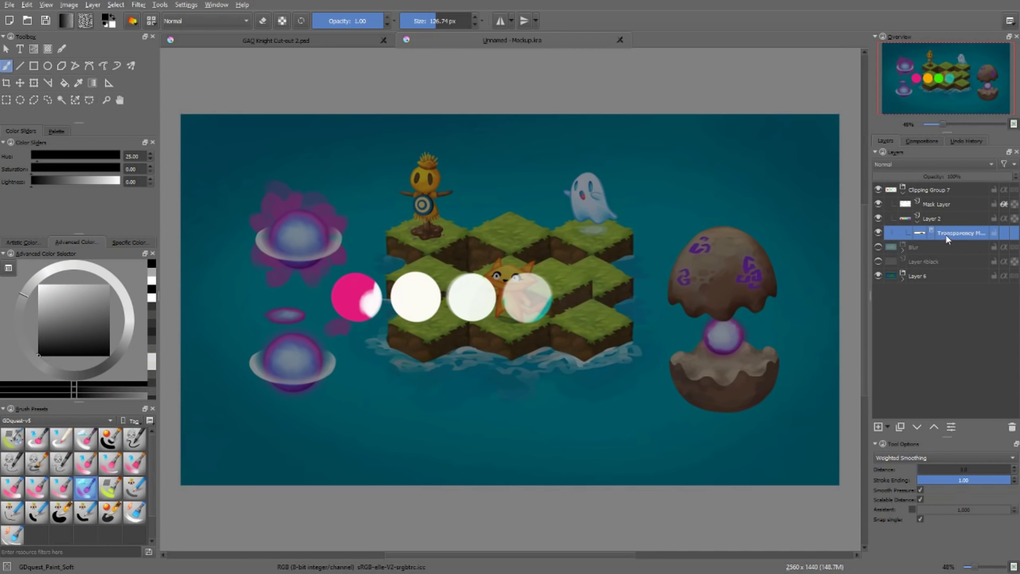
{"action": "left_click_drag", "start_coordinate": [947, 239], "coordinate": [939, 202]}
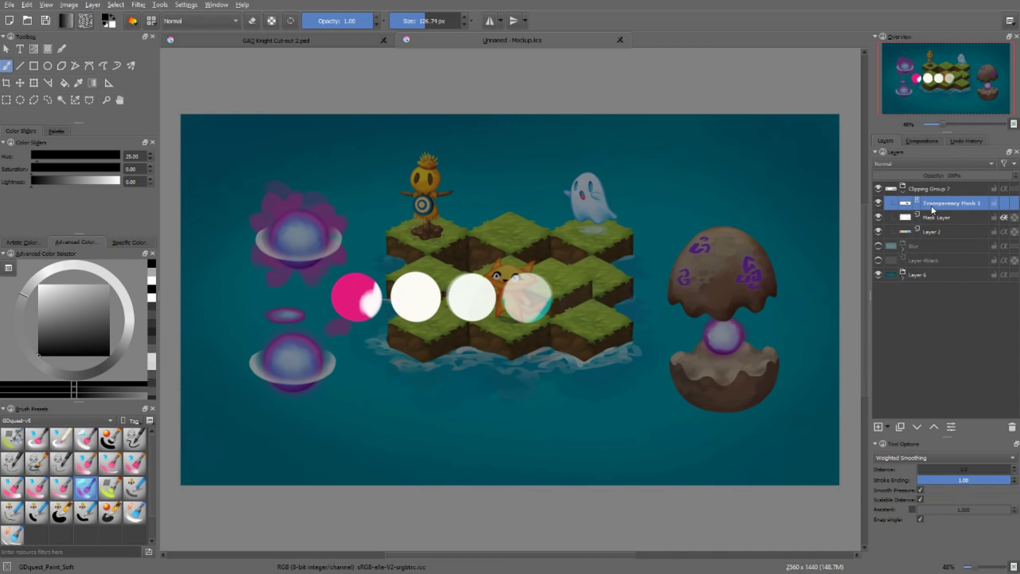
Add Layer 8 above Mask Layer and paint loose orange strokes over the ghost and circles.
{"action": "left_click", "coordinate": [929, 218]}
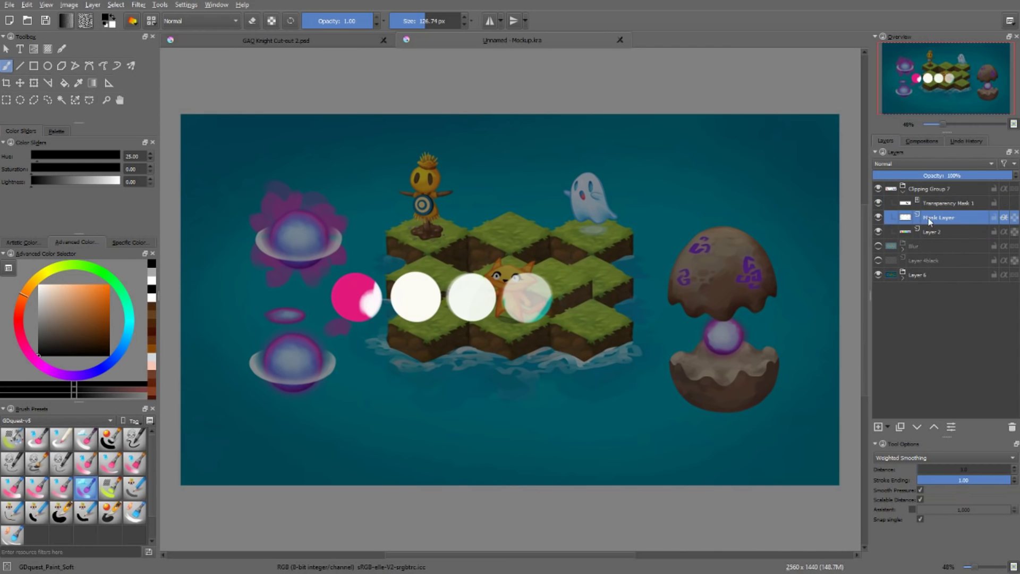
{"action": "left_click_drag", "start_coordinate": [75, 319], "coordinate": [109, 284]}
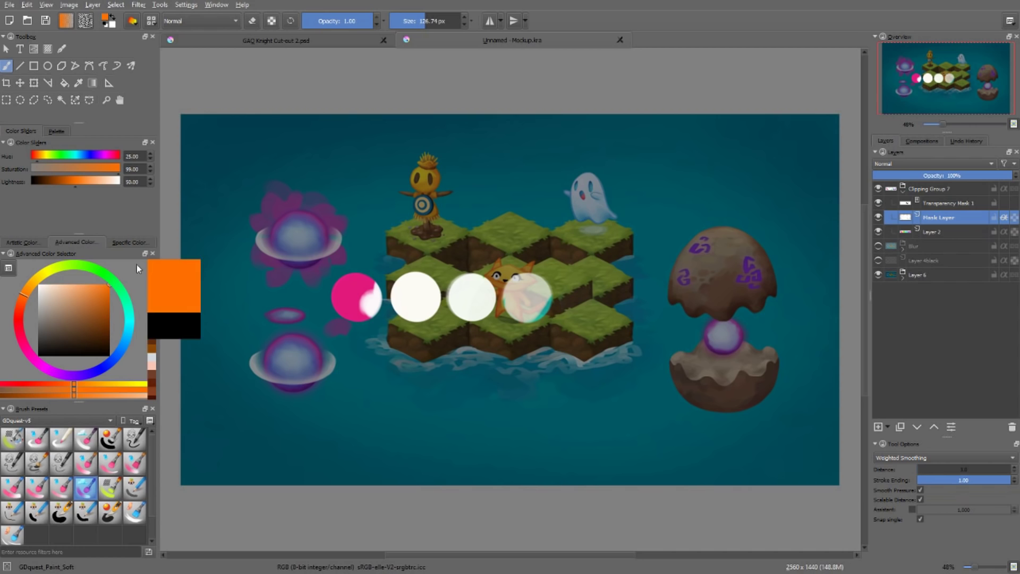
{"action": "key", "text": "Insert"}
{"action": "mouse_move", "coordinate": [593, 197]}
{"action": "left_mouse_down"}
{"action": "mouse_move", "coordinate": [591, 234]}
{"action": "mouse_move", "coordinate": [570, 220]}
{"action": "mouse_move", "coordinate": [512, 255]}
{"action": "mouse_move", "coordinate": [547, 324]}
{"action": "mouse_move", "coordinate": [500, 313]}
{"action": "mouse_move", "coordinate": [507, 324]}
{"action": "left_mouse_up"}
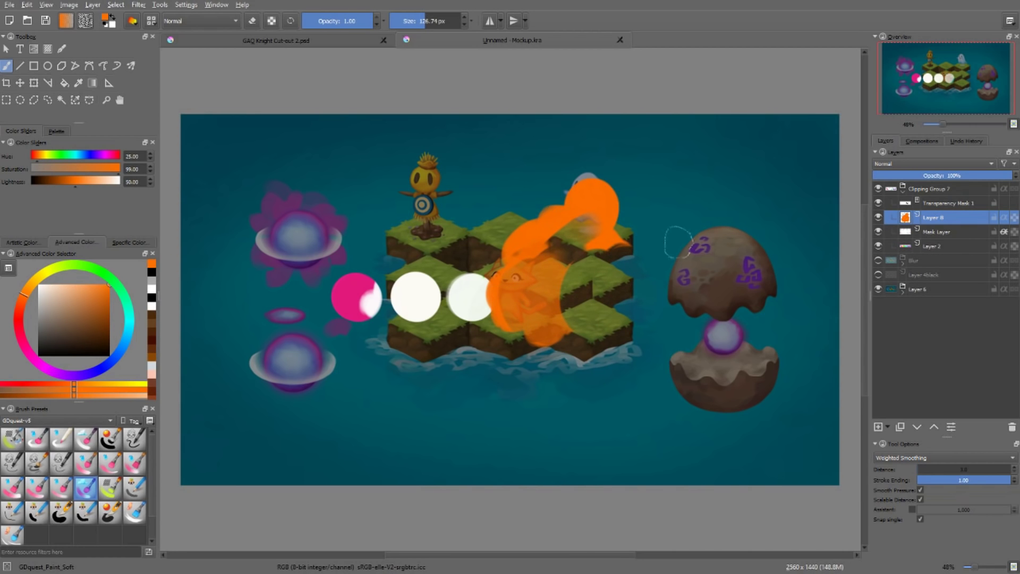
{"action": "left_click", "coordinate": [906, 204], "text": "alt"}
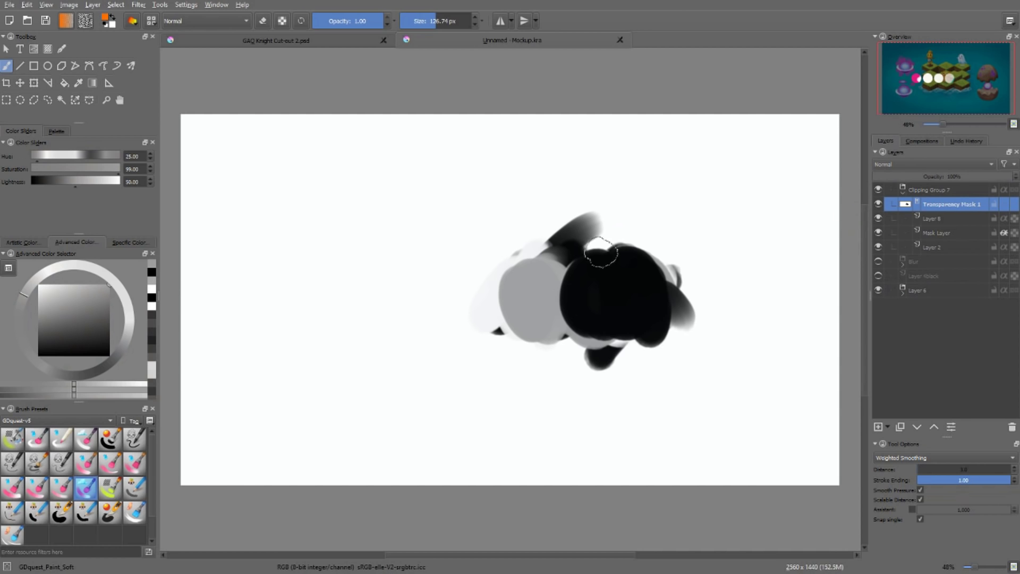
{"action": "left_click", "coordinate": [906, 205], "text": "alt"}
{"action": "left_click", "coordinate": [930, 219]}
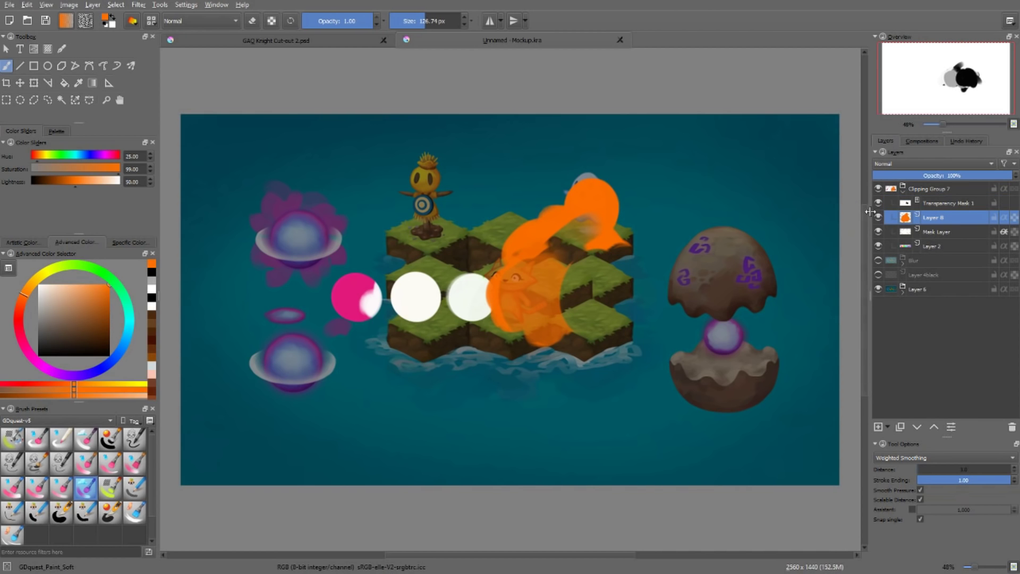
Delete Layer 8 and Mask Layer, then paint black over the orange circle on a new Layer 2 mask.
{"action": "key", "text": "shift+Delete"}
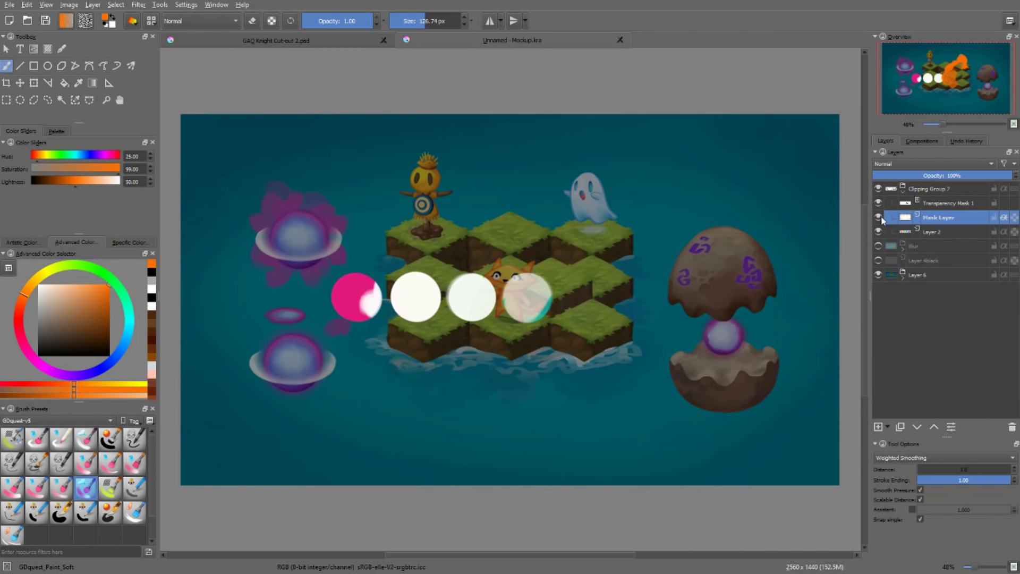
{"action": "key", "text": "shift+Delete"}
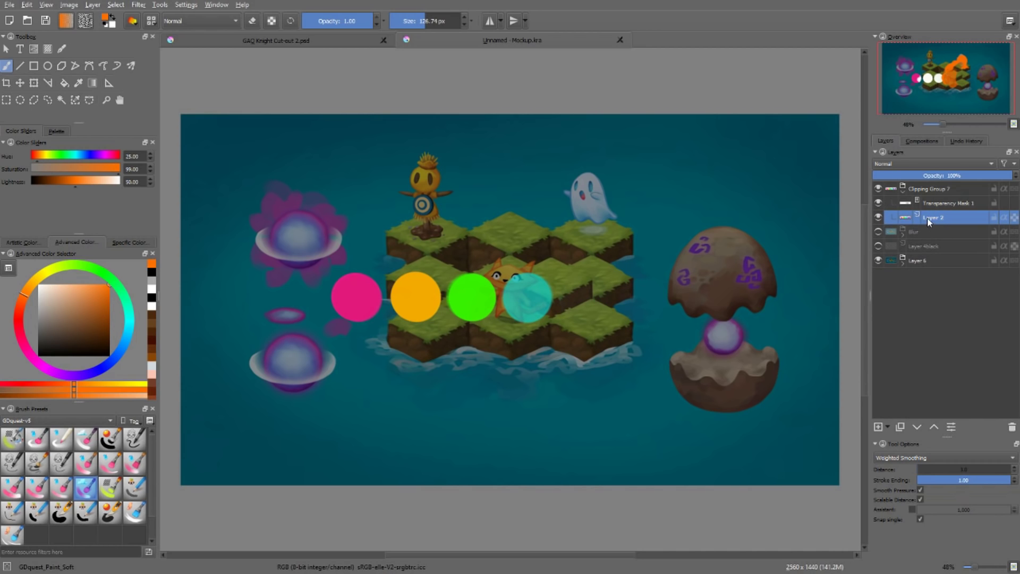
{"action": "key", "text": "ctrl+shift+m"}
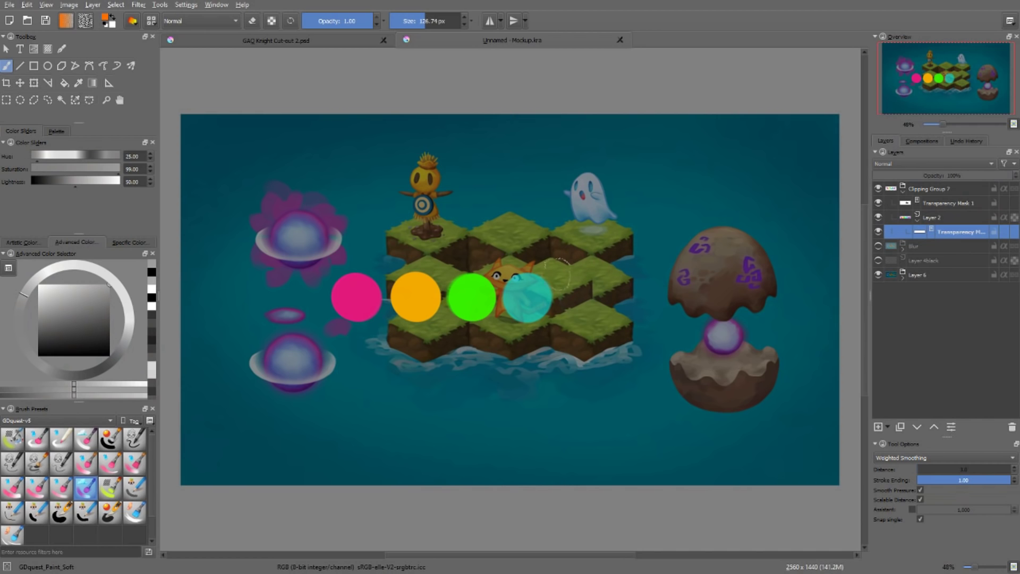
{"action": "key", "text": "d"}
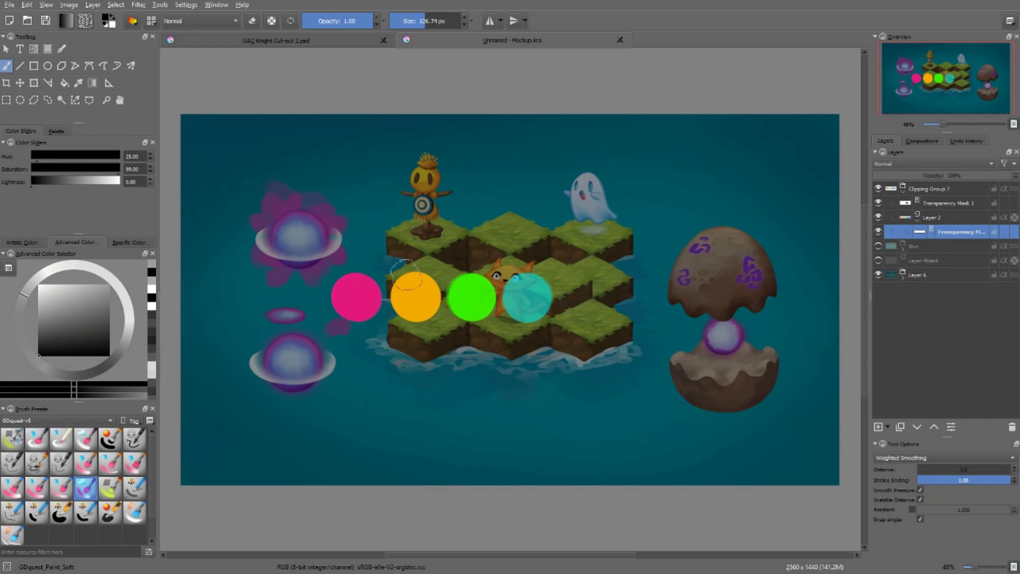
{"action": "mouse_move", "coordinate": [406, 269]}
{"action": "left_mouse_down"}
{"action": "mouse_move", "coordinate": [409, 322]}
{"action": "mouse_move", "coordinate": [428, 298]}
{"action": "mouse_move", "coordinate": [422, 282]}
{"action": "mouse_move", "coordinate": [435, 305]}
{"action": "left_mouse_up"}
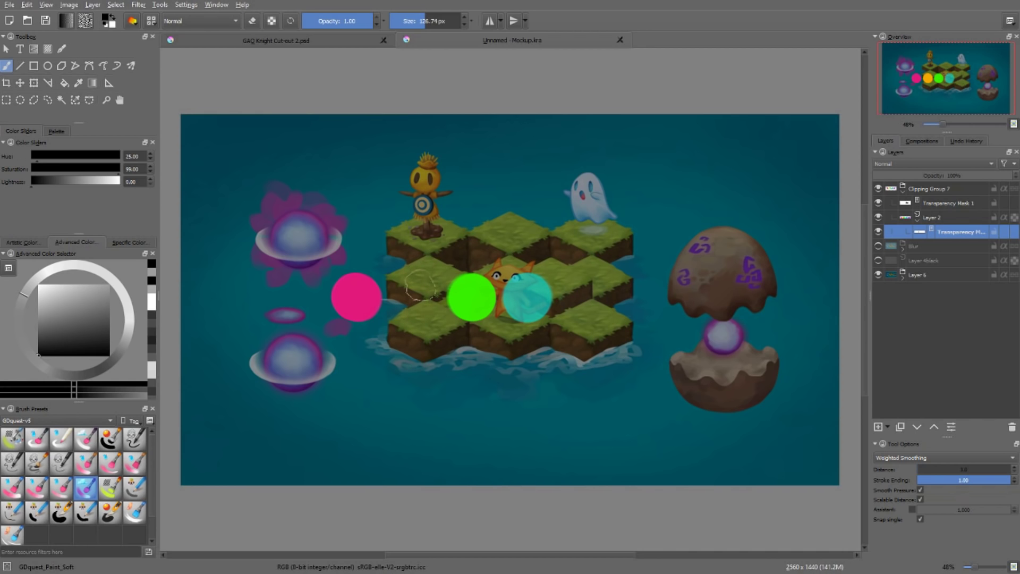
Add a second transparency mask to Layer 2.
{"action": "left_click", "coordinate": [963, 219]}
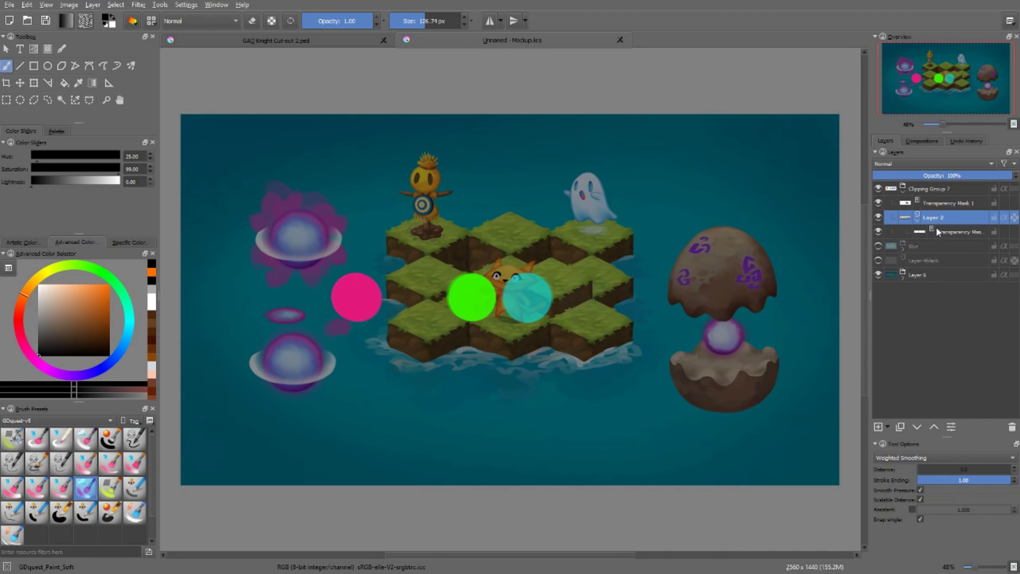
{"action": "key", "text": "ctrl+shift+m"}
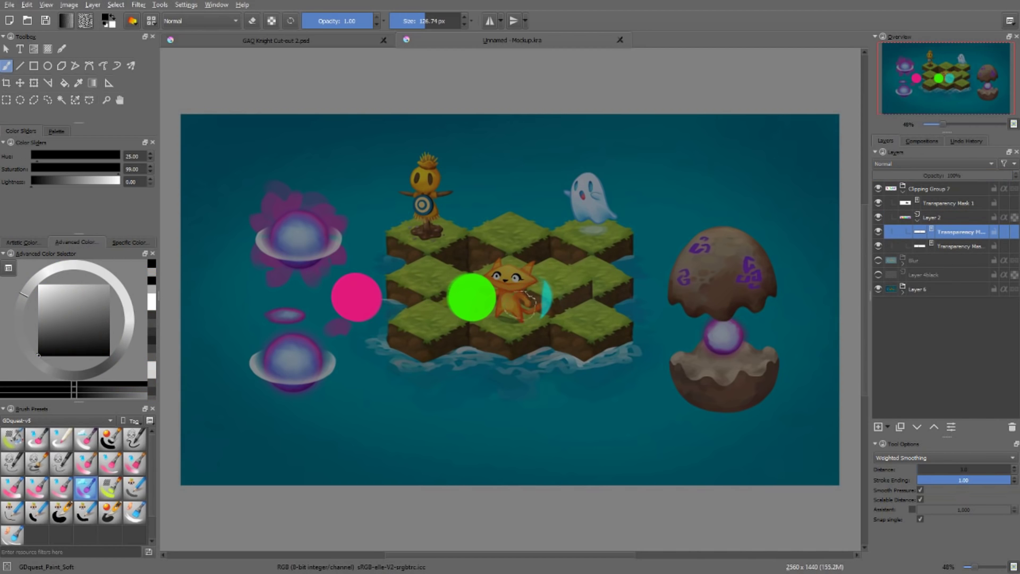
{"action": "left_click", "coordinate": [880, 219]}
Hide Layer 2, its mask and Clipping Group 7, then show and expand the Blur group.
{"action": "left_click", "coordinate": [878, 218]}
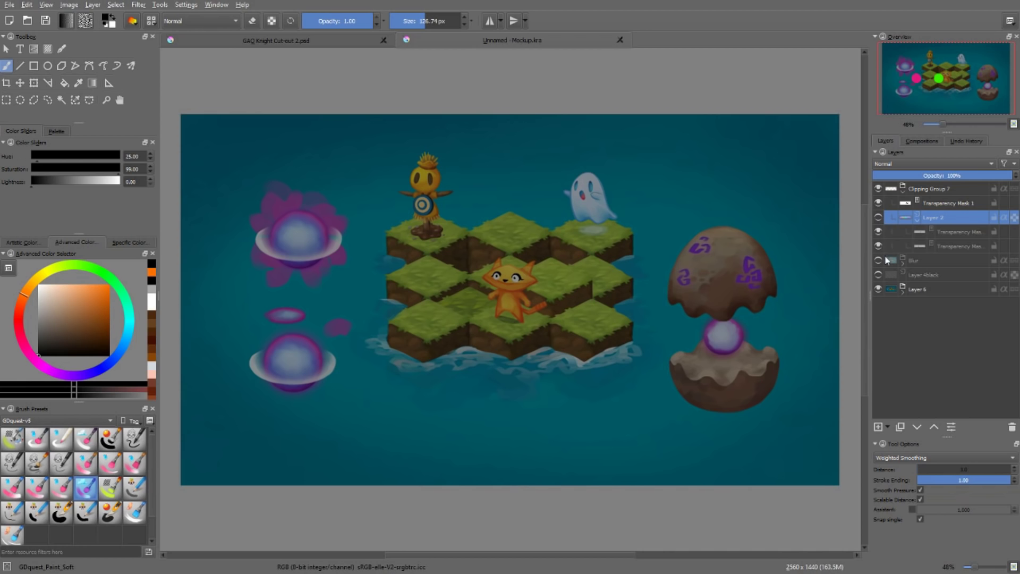
{"action": "left_click", "coordinate": [878, 203]}
{"action": "left_click", "coordinate": [908, 204]}
{"action": "left_click", "coordinate": [903, 191]}
{"action": "left_click", "coordinate": [878, 190]}
{"action": "left_click", "coordinate": [878, 204]}
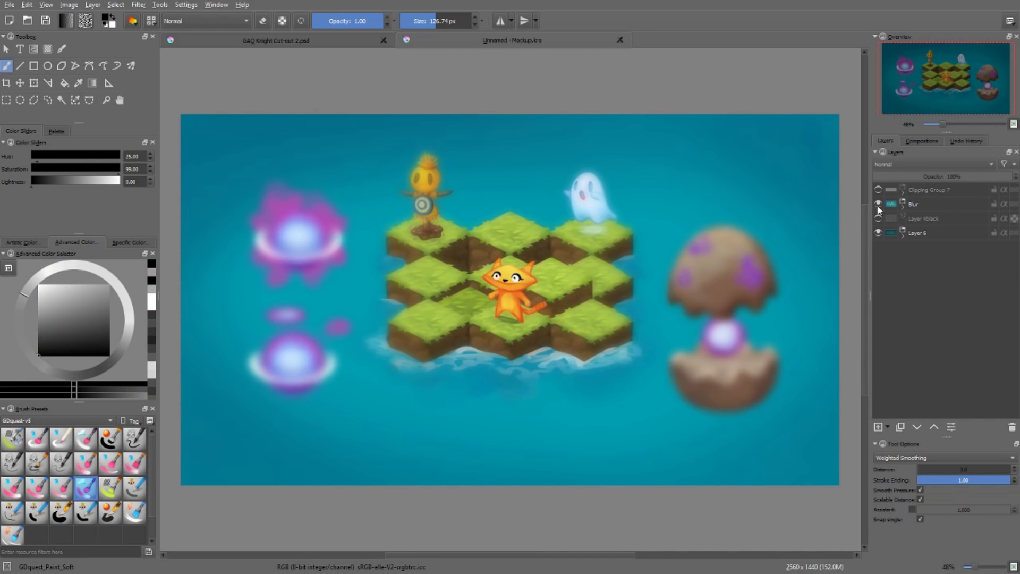
{"action": "left_click", "coordinate": [902, 206]}
Compare the blur layer on and off, toggle its transparency mask, and select the mask for editing.
{"action": "left_click", "coordinate": [926, 218]}
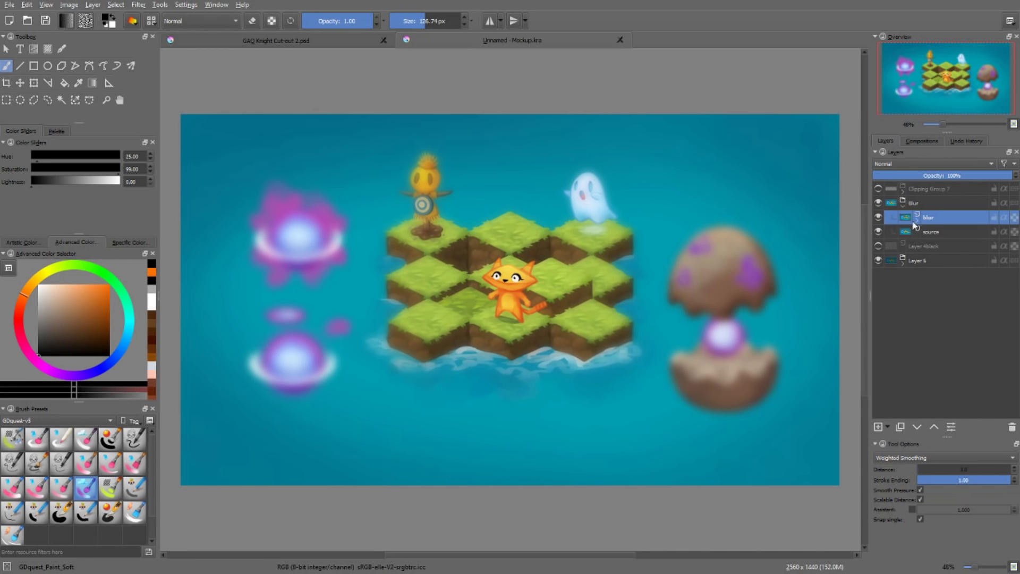
{"action": "left_click", "coordinate": [879, 217]}
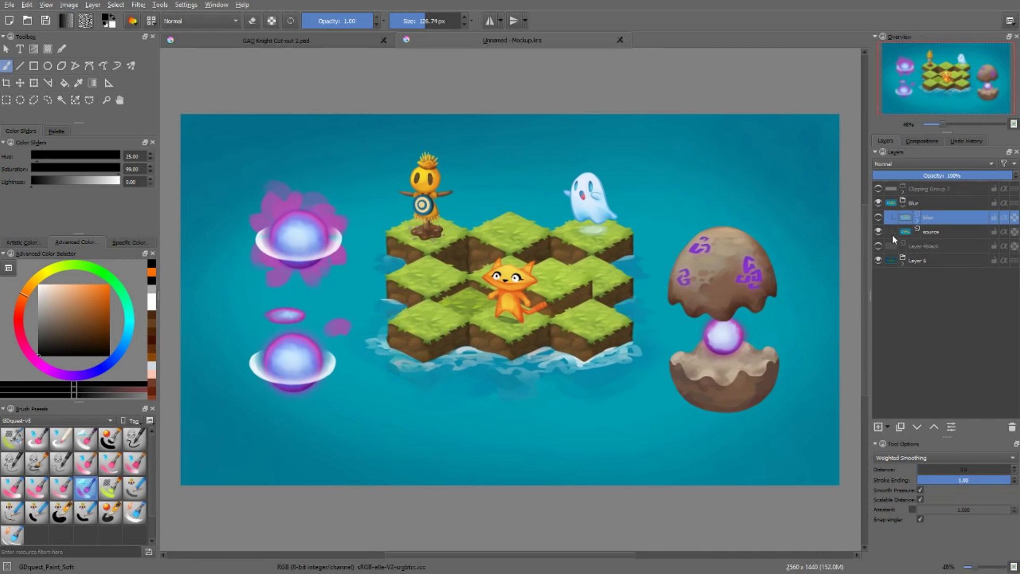
{"action": "left_click", "coordinate": [930, 233]}
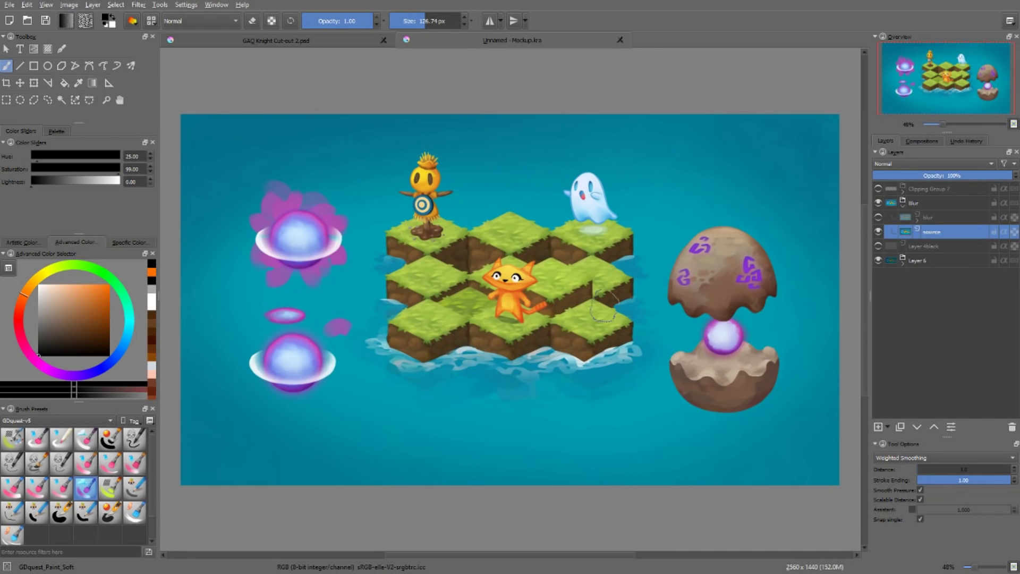
{"action": "left_click", "coordinate": [878, 218]}
{"action": "left_click", "coordinate": [917, 220]}
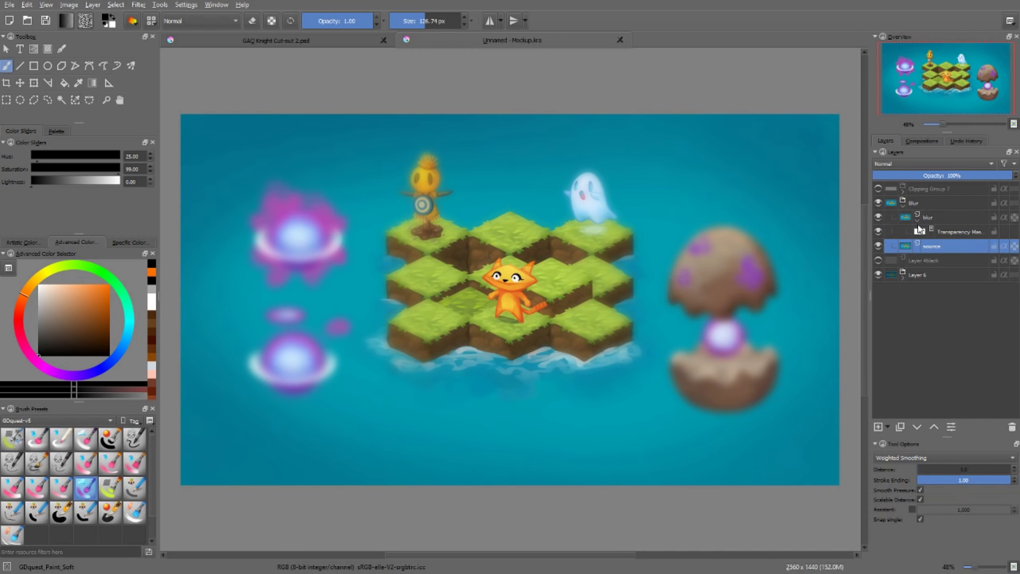
{"action": "left_click", "coordinate": [878, 232]}
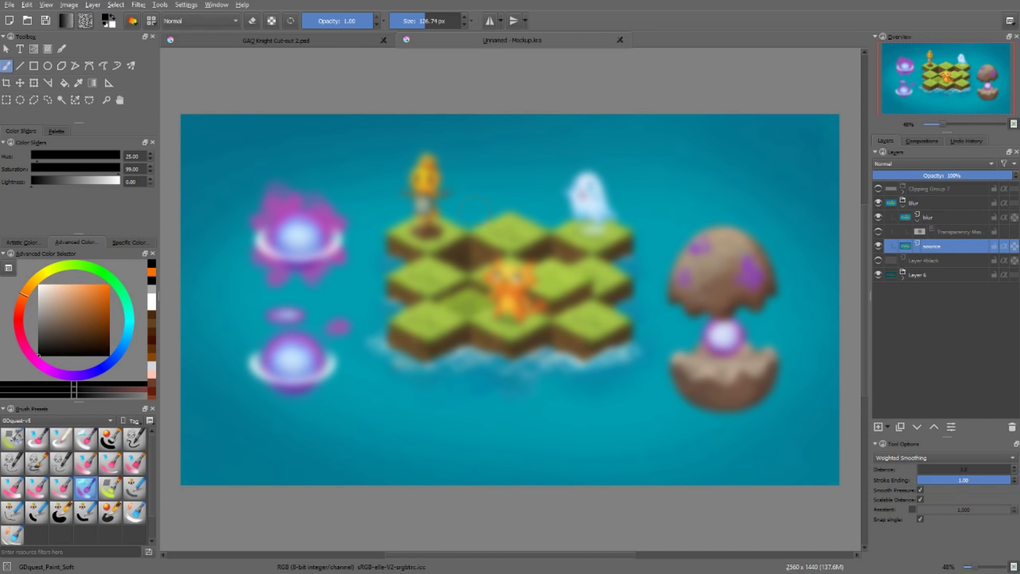
{"action": "left_click", "coordinate": [878, 232]}
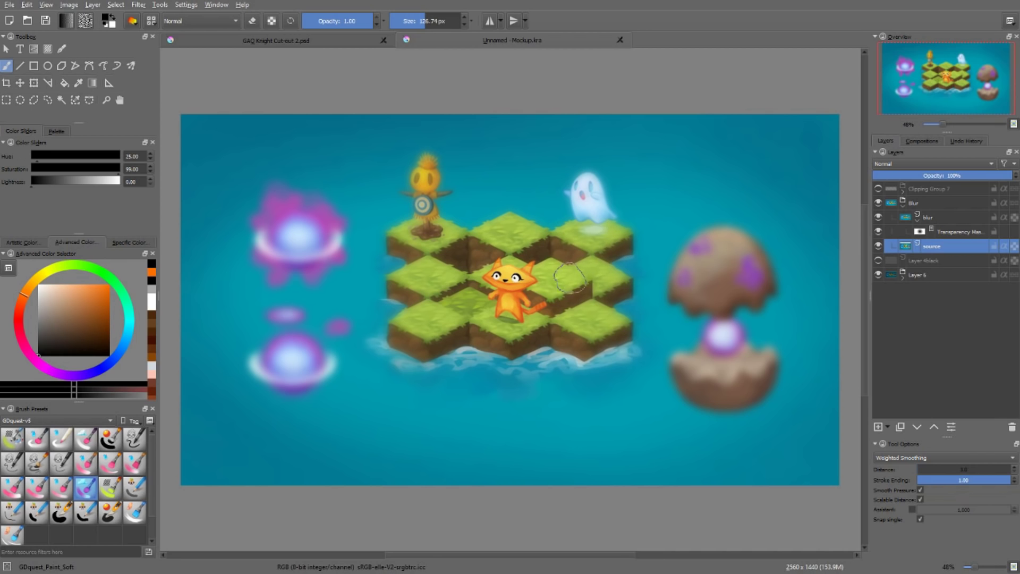
{"action": "left_click", "coordinate": [970, 233]}
Fill the blur mask white, then drag a black-to-white radial gradient from the island centre.
{"action": "key", "text": "x"}
{"action": "key", "text": "shift+BackSpace"}
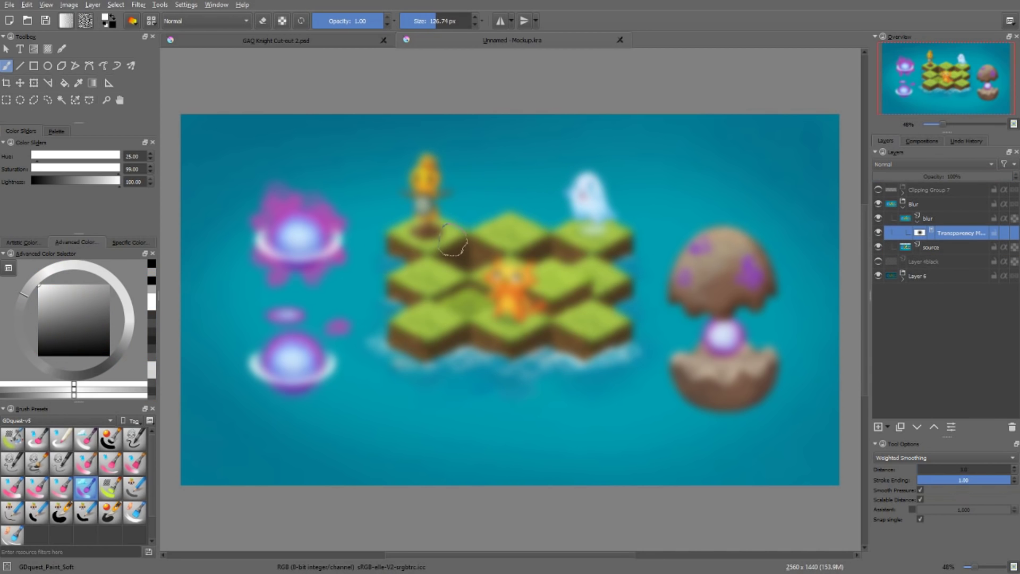
{"action": "key", "text": "g"}
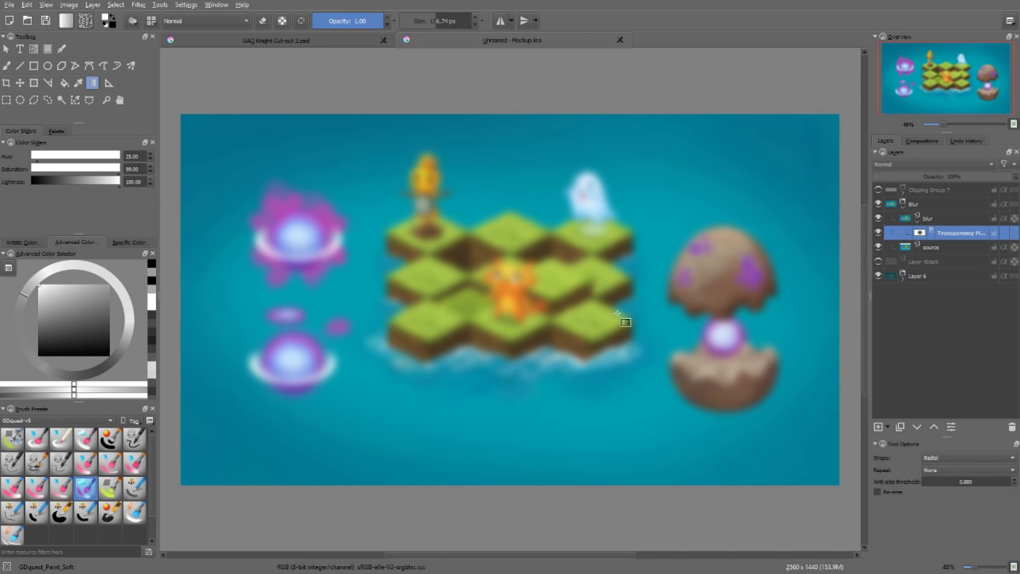
{"action": "key", "text": "x"}
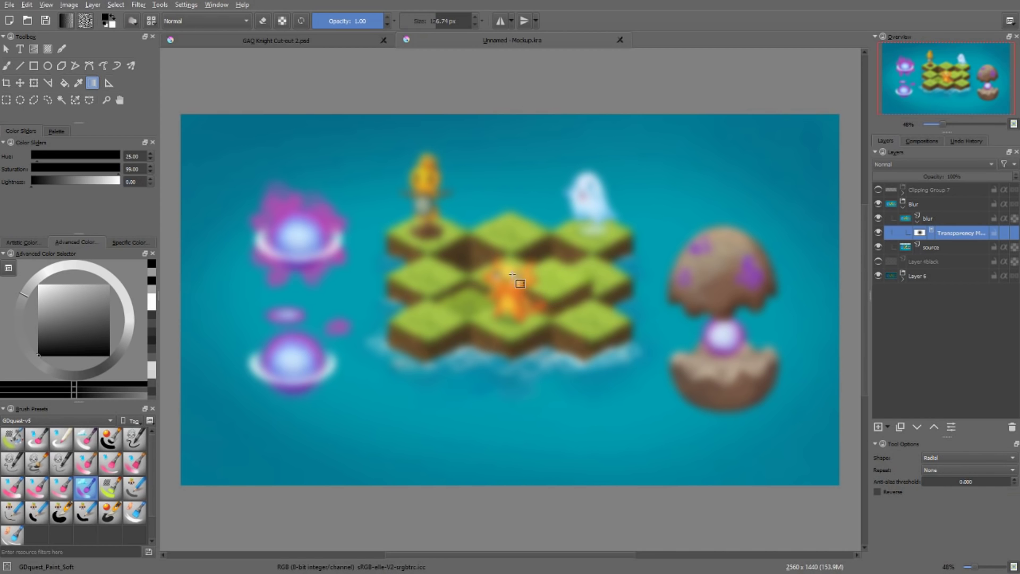
{"action": "mouse_move", "coordinate": [513, 275]}
{"action": "left_mouse_down"}
{"action": "mouse_move", "coordinate": [497, 274]}
{"action": "mouse_move", "coordinate": [498, 215]}
{"action": "left_mouse_up"}
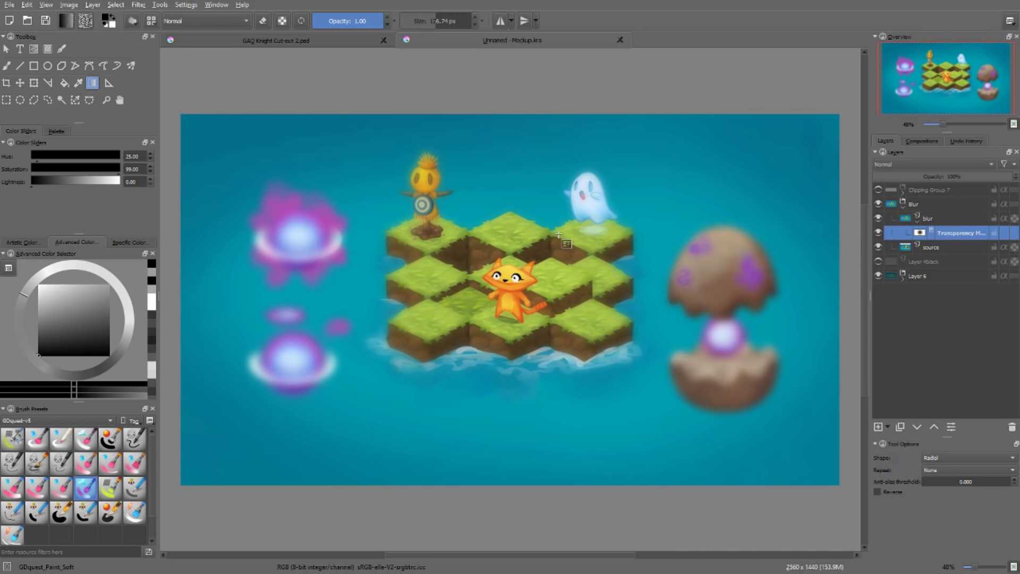
{"action": "left_click", "coordinate": [920, 233], "text": "alt"}
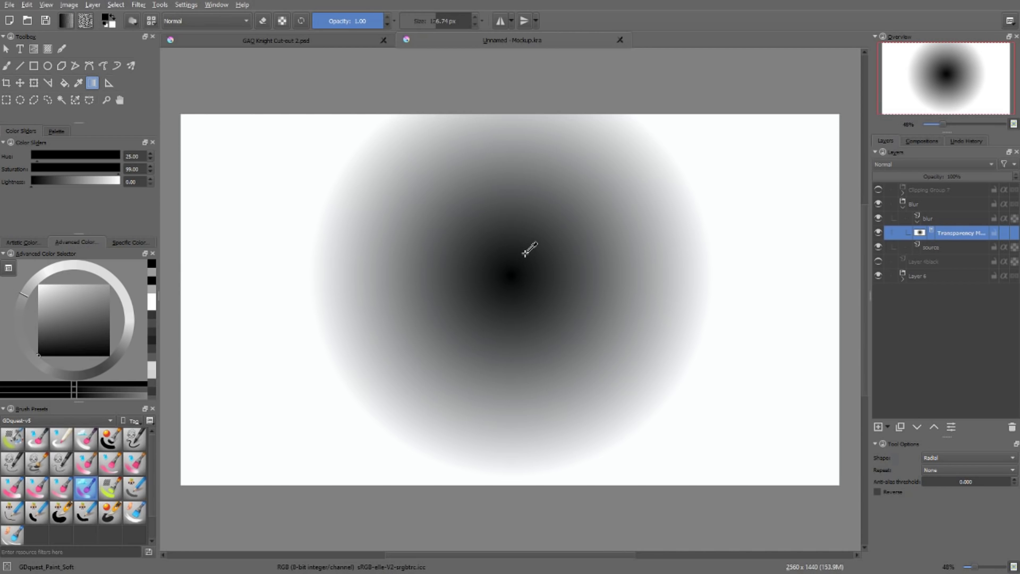
Try a Levels adjustment on the blur mask's black point, then cancel it.
{"action": "key", "text": "ctrl+l"}
{"action": "left_click_drag", "start_coordinate": [488, 189], "coordinate": [774, 153]}
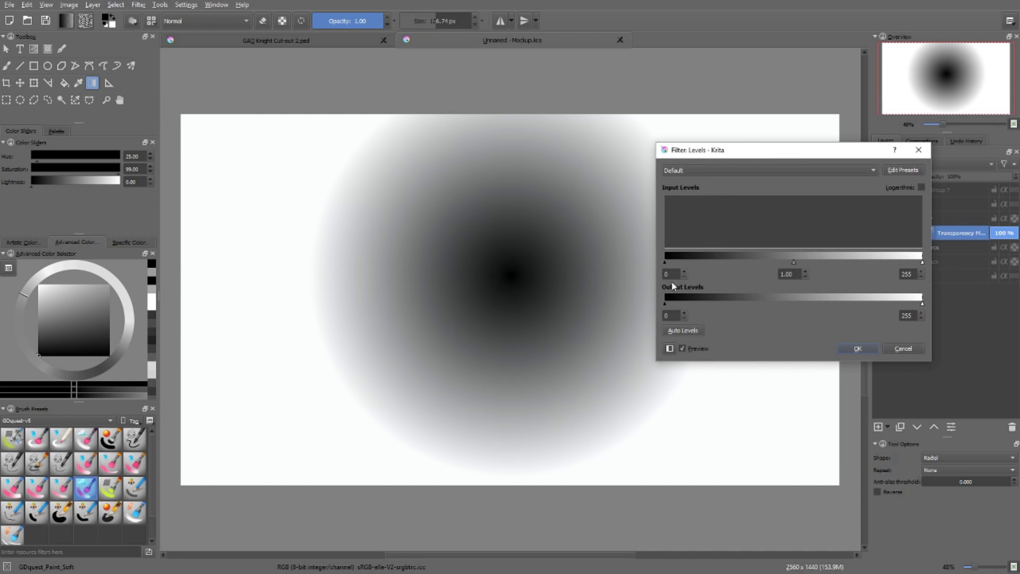
{"action": "left_click_drag", "start_coordinate": [667, 261], "coordinate": [776, 263]}
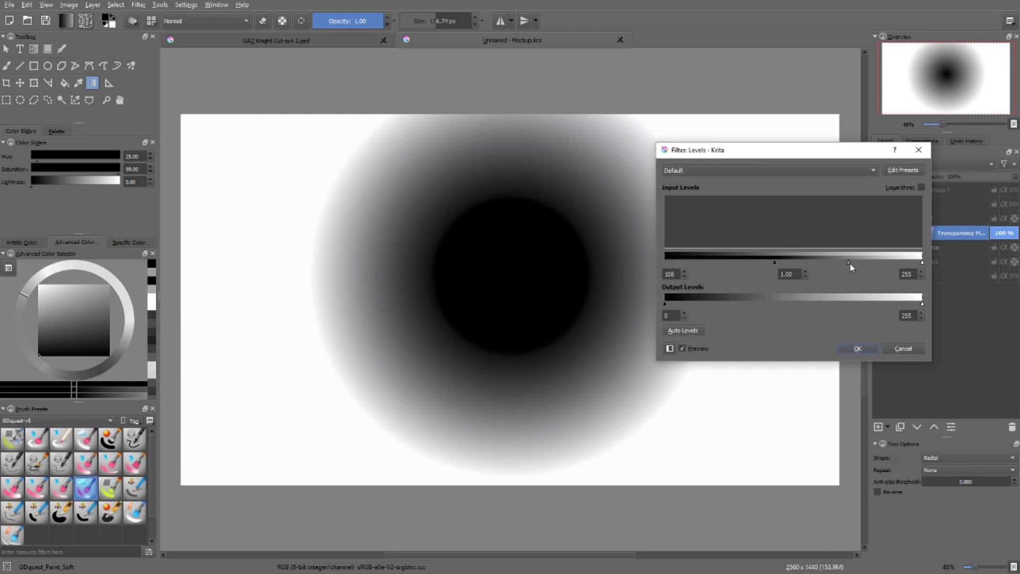
{"action": "left_click_drag", "start_coordinate": [849, 264], "coordinate": [884, 262]}
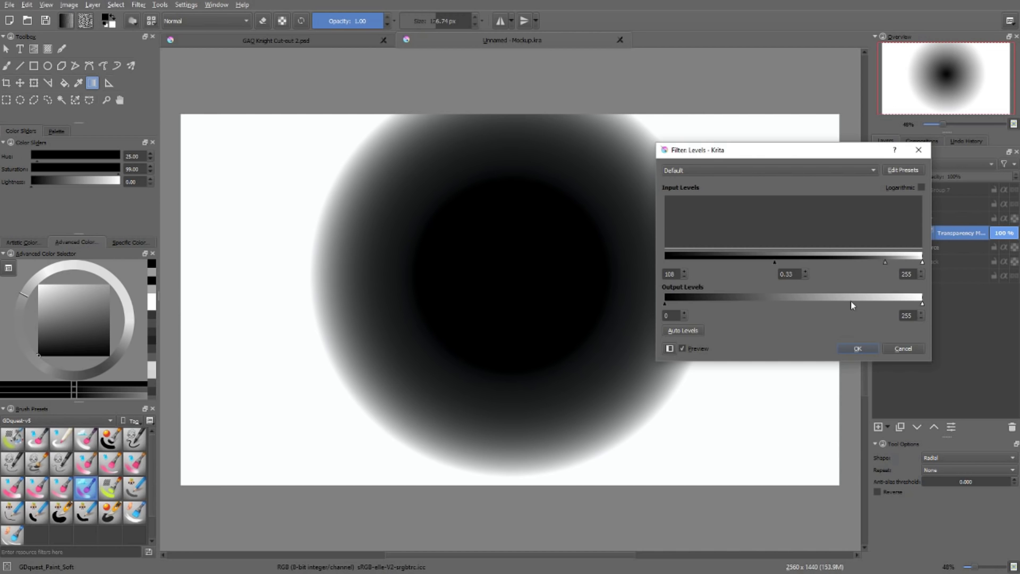
{"action": "key", "text": "Escape"}
Reselect the blur mask and apply Levels with input black 167 and midtone 0.24.
{"action": "left_click", "coordinate": [921, 220]}
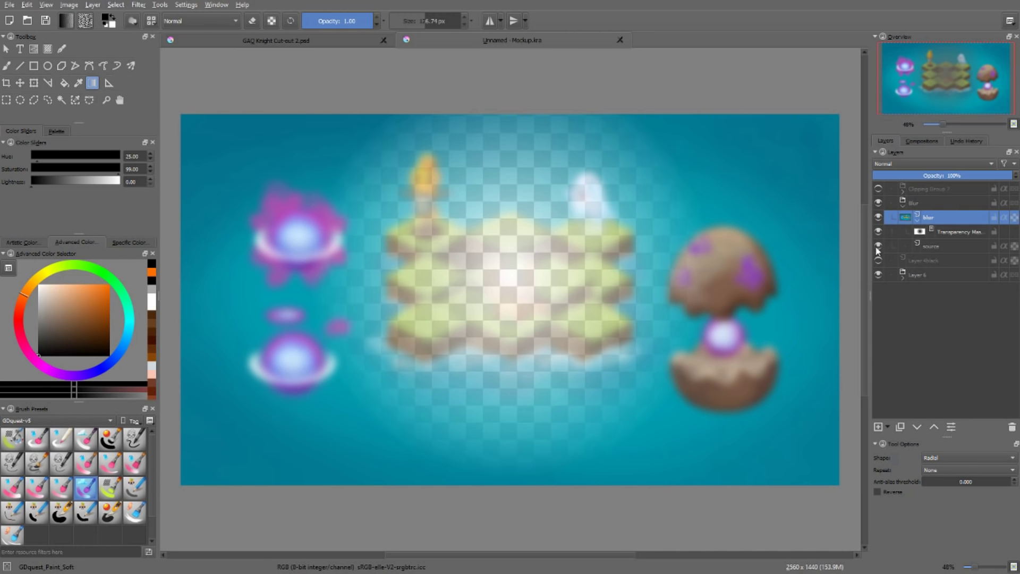
{"action": "left_click", "coordinate": [931, 233]}
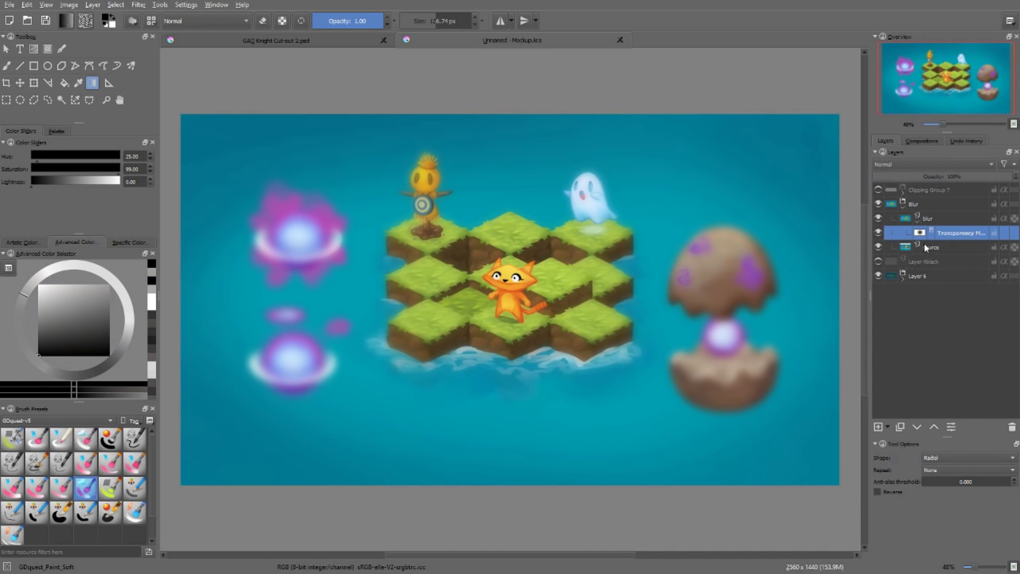
{"action": "key", "text": "ctrl+l"}
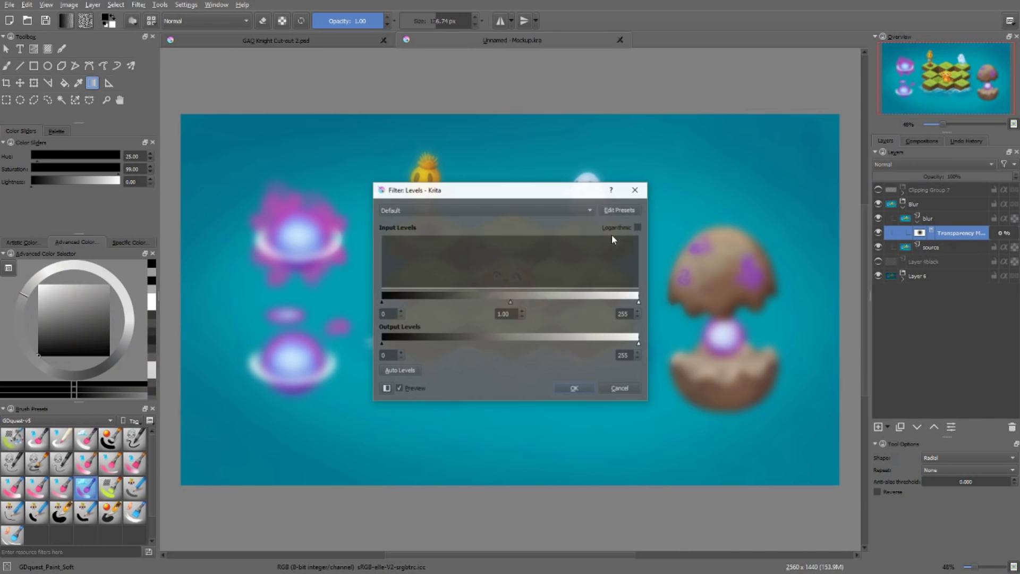
{"action": "left_click_drag", "start_coordinate": [522, 187], "coordinate": [812, 150]}
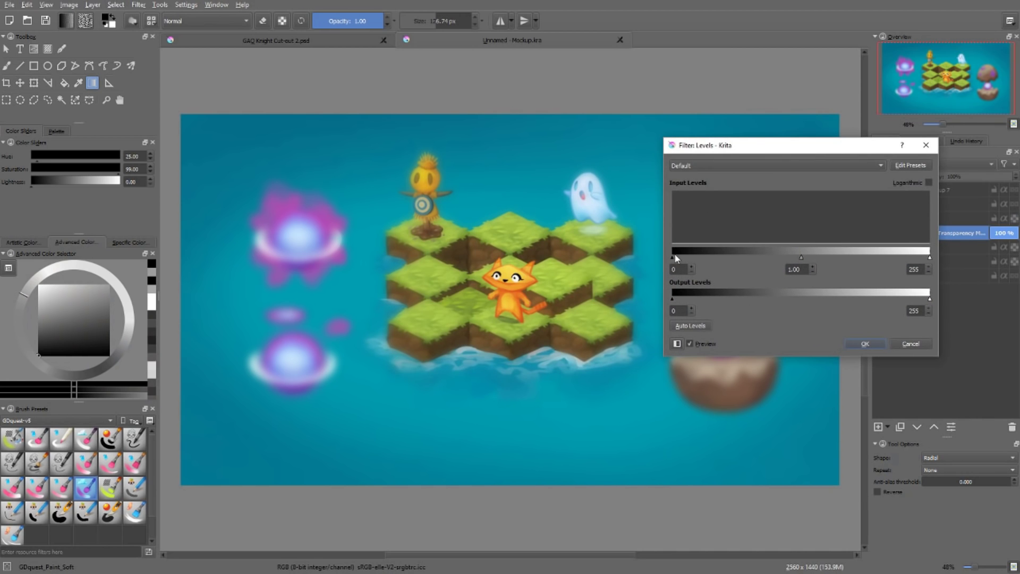
{"action": "left_click_drag", "start_coordinate": [676, 259], "coordinate": [853, 257]}
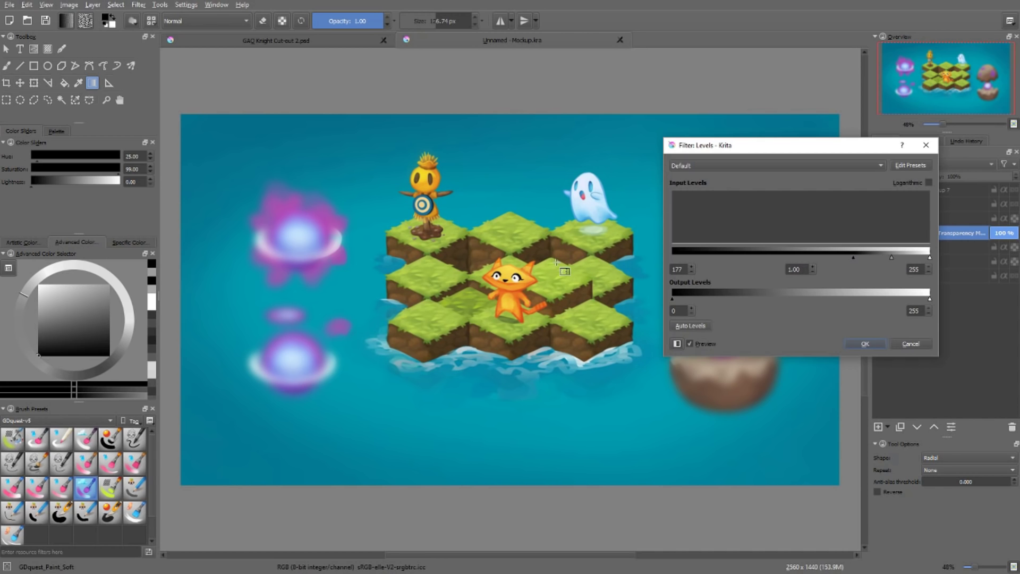
{"action": "mouse_move", "coordinate": [853, 257]}
{"action": "left_mouse_down"}
{"action": "mouse_move", "coordinate": [808, 247]}
{"action": "mouse_move", "coordinate": [833, 258]}
{"action": "mouse_move", "coordinate": [914, 258]}
{"action": "left_mouse_up"}
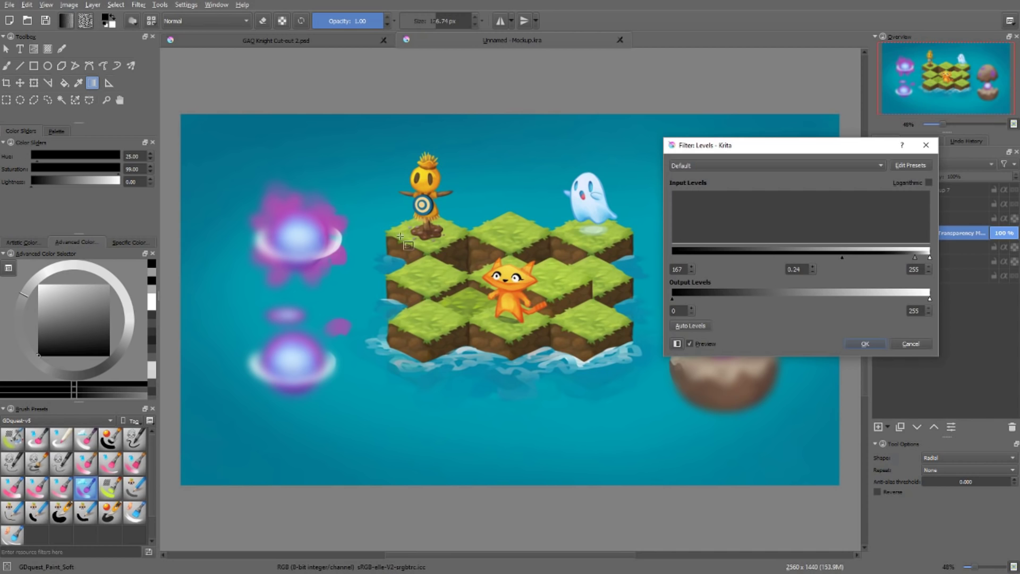
{"action": "left_click", "coordinate": [865, 344]}
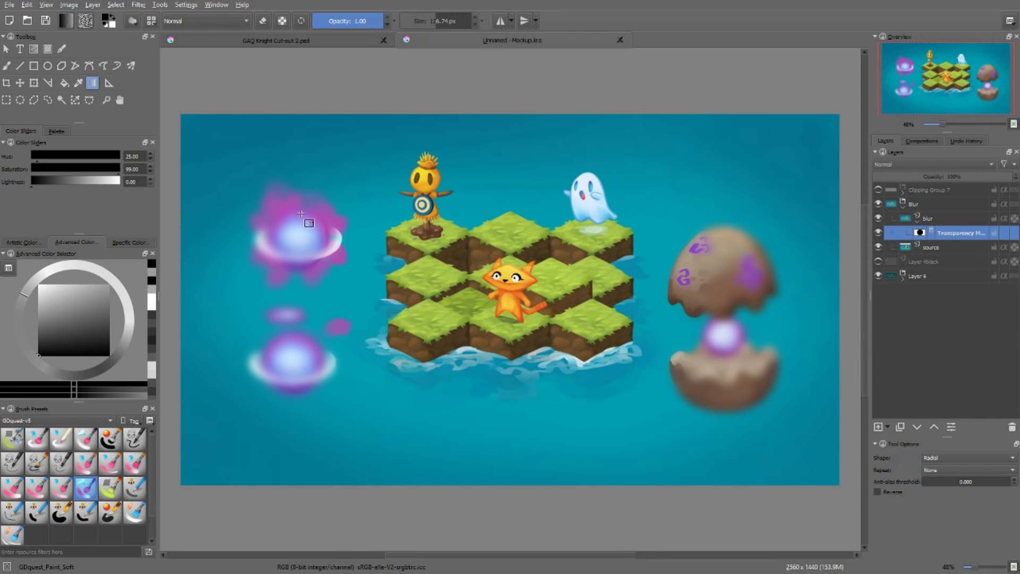
Hide the blur layer and duplicate the source layer with Ctrl+J.
{"action": "left_click", "coordinate": [878, 217]}
{"action": "left_click", "coordinate": [895, 245]}
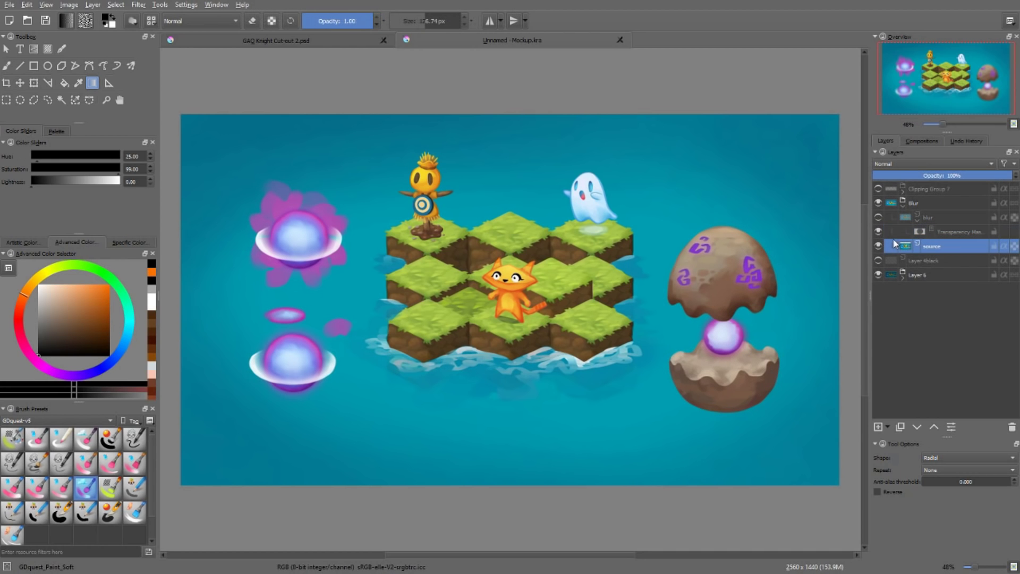
{"action": "key", "text": "ctrl+j"}
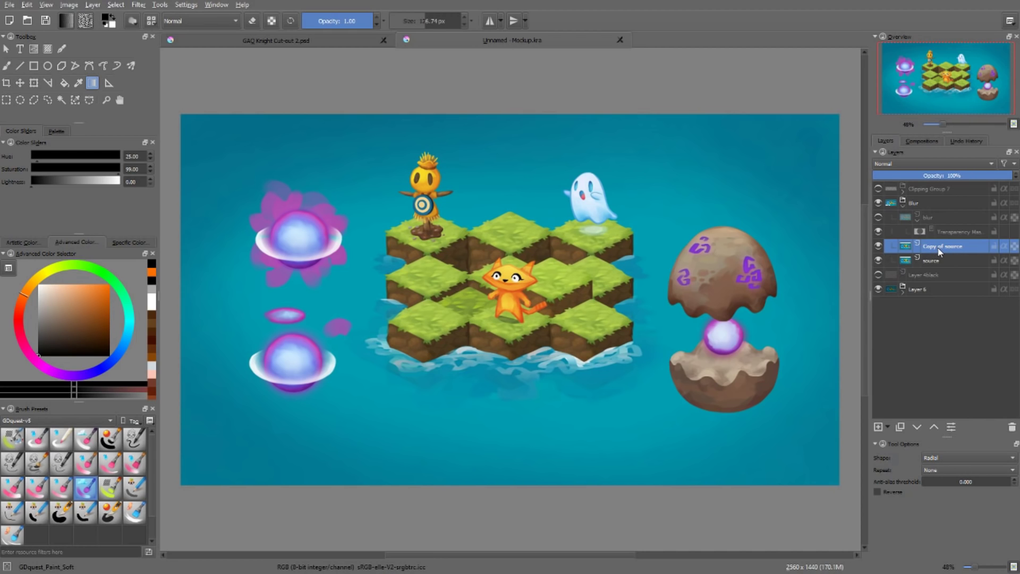
Convert Copy of source into Transparency Mask 1 and select it.
{"action": "right_click", "coordinate": [936, 247]}
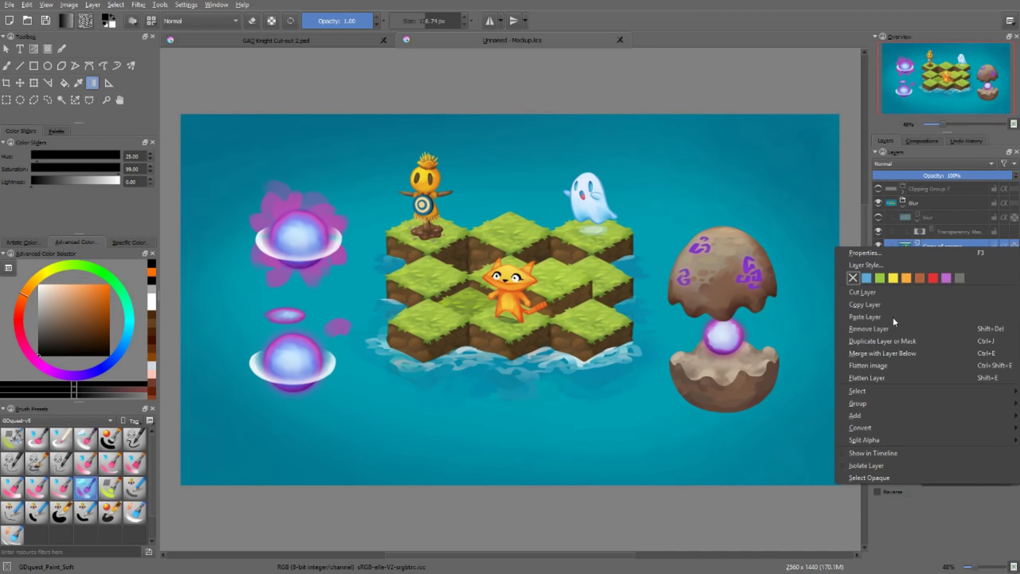
{"action": "mouse_move", "coordinate": [872, 428]}
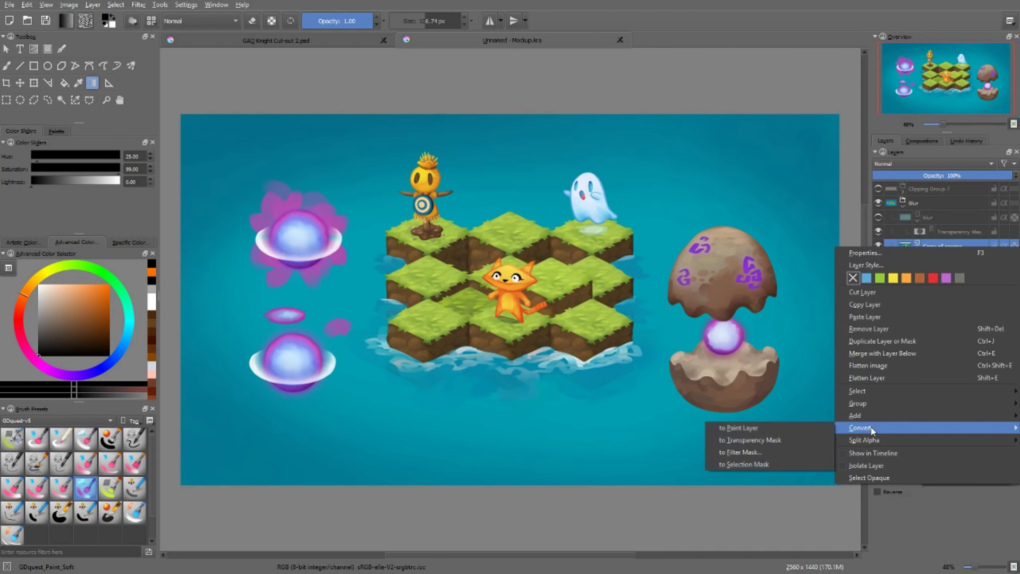
{"action": "left_click", "coordinate": [770, 442]}
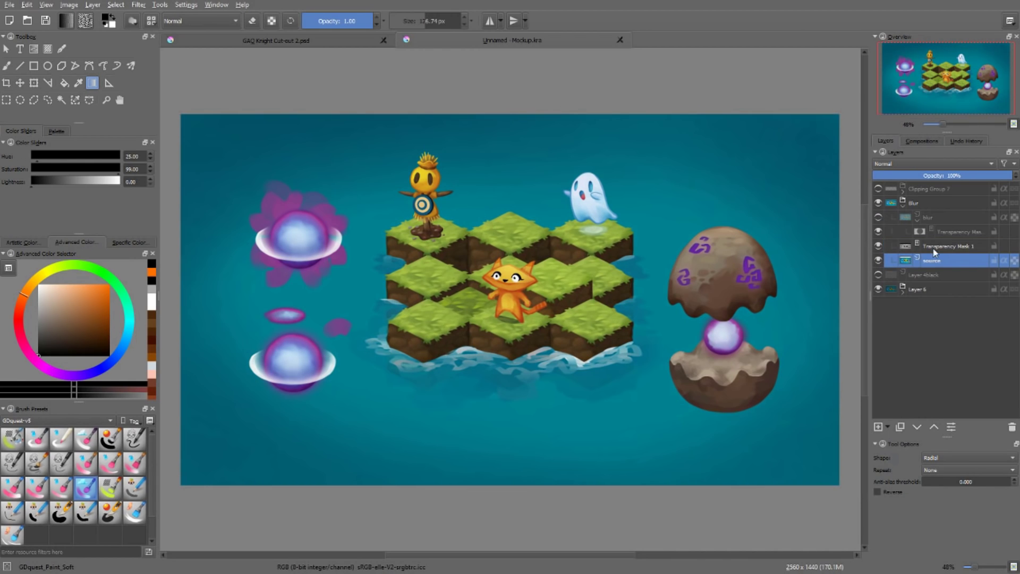
{"action": "left_click", "coordinate": [906, 248]}
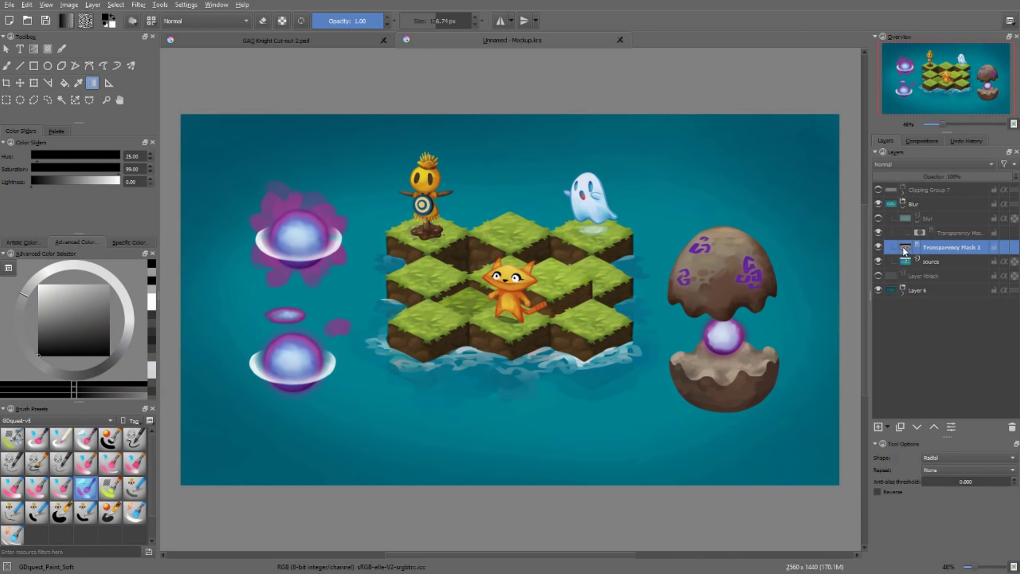
Inspect Transparency Mask 1 in isolation, then add a new empty Layer 9 above it.
{"action": "left_click", "coordinate": [904, 249], "text": "alt"}
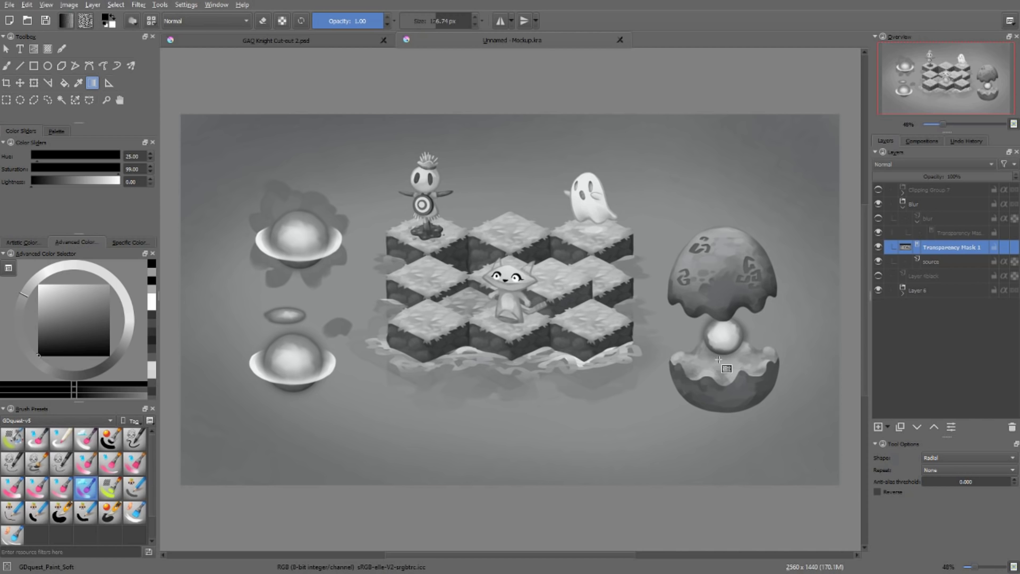
{"action": "left_click", "coordinate": [945, 261]}
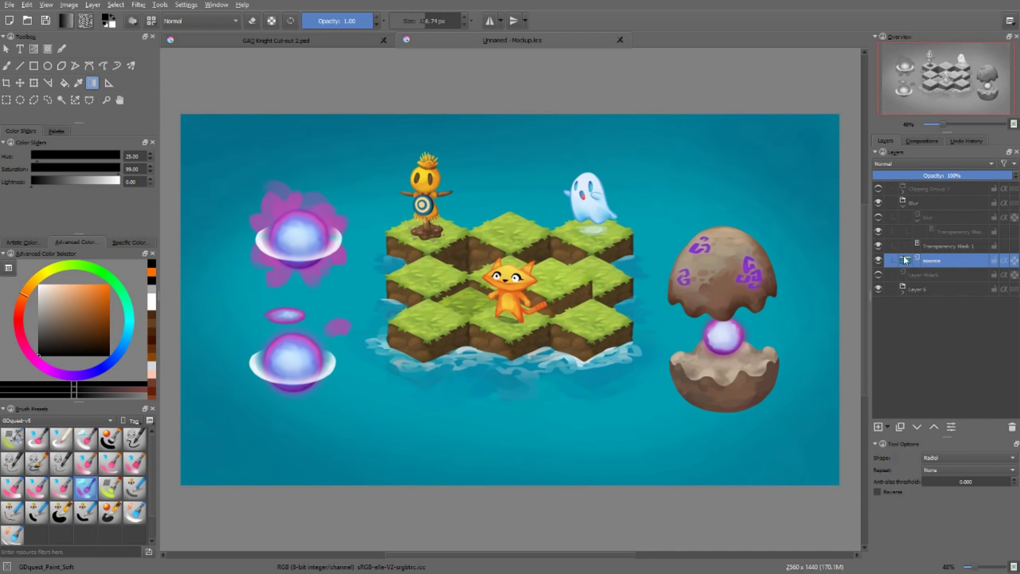
{"action": "left_click", "coordinate": [907, 247]}
{"action": "left_click", "coordinate": [906, 247], "text": "alt"}
{"action": "left_click", "coordinate": [926, 263]}
{"action": "left_click", "coordinate": [904, 260], "text": "alt"}
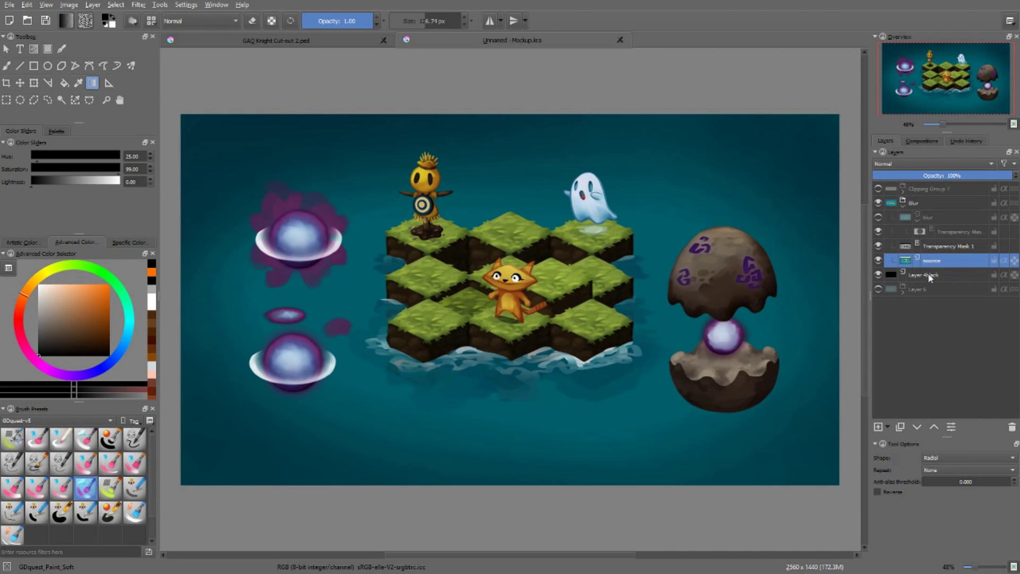
{"action": "left_click", "coordinate": [933, 247]}
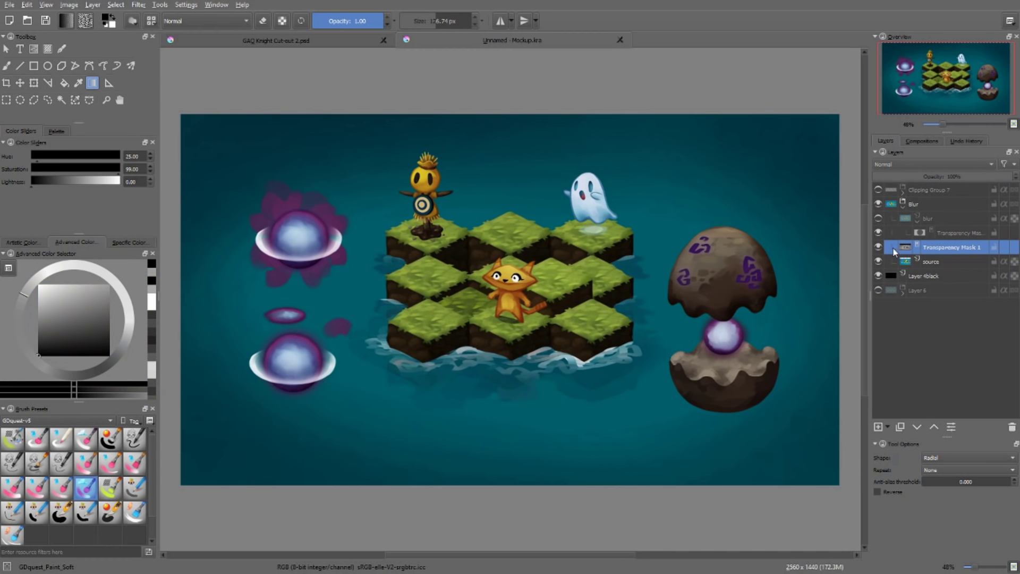
{"action": "key", "text": "Insert"}
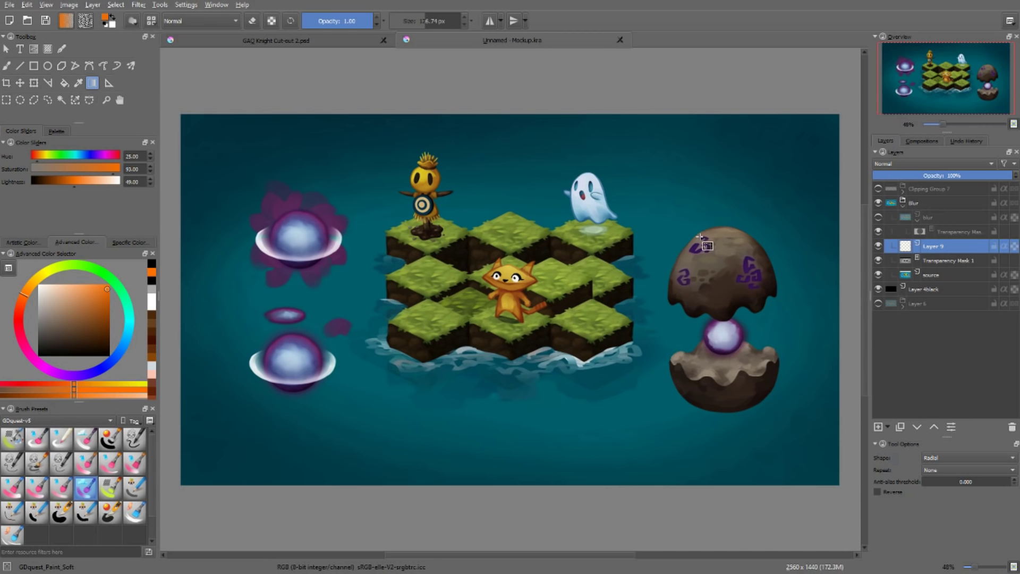
Pick a dark blue from the colour wheel and fill Layer 9 with it.
{"action": "left_click", "coordinate": [57, 371]}
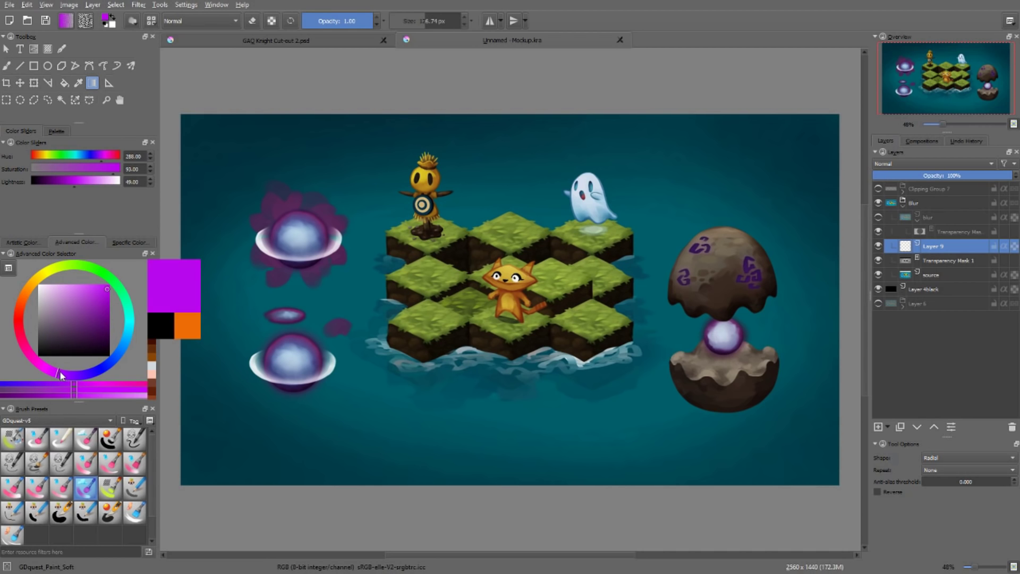
{"action": "left_click_drag", "start_coordinate": [71, 372], "coordinate": [109, 364]}
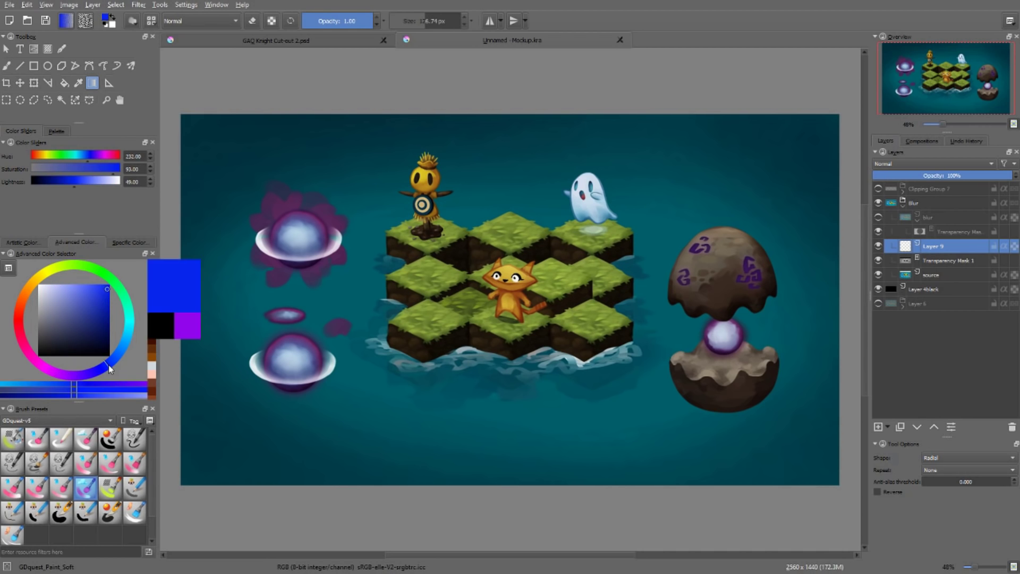
{"action": "key", "text": "shift+BackSpace"}
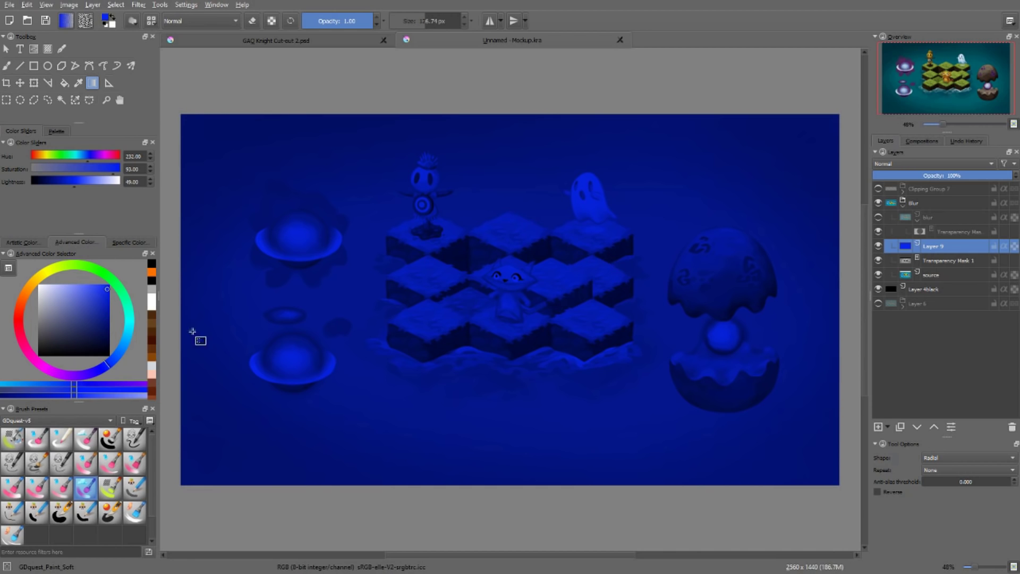
{"action": "left_click", "coordinate": [124, 355]}
{"action": "key", "text": "shift+BackSpace"}
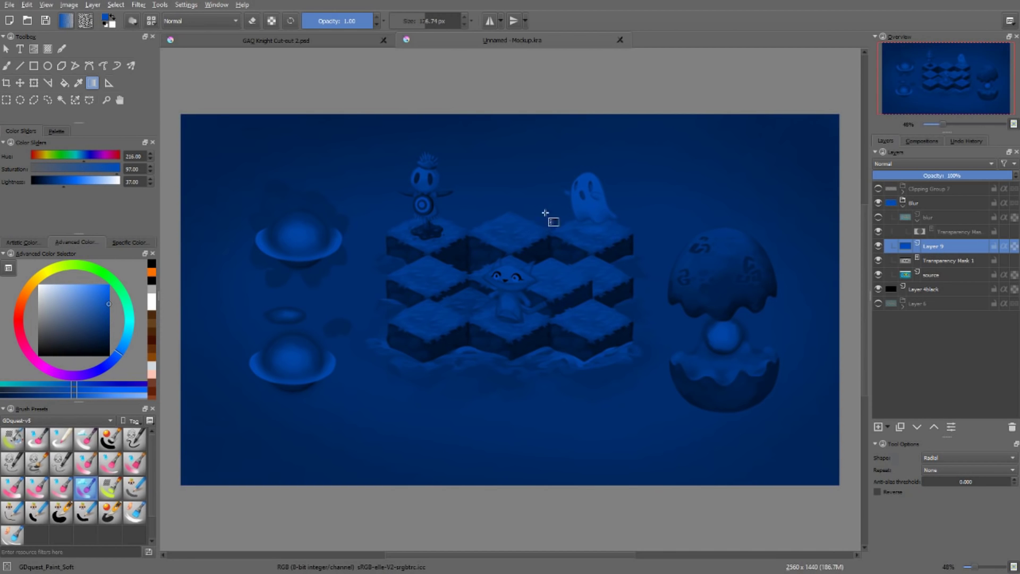
Set Layer 9 to the Color blend mode and move Transparency Mask 1 onto it.
{"action": "left_click", "coordinate": [922, 164]}
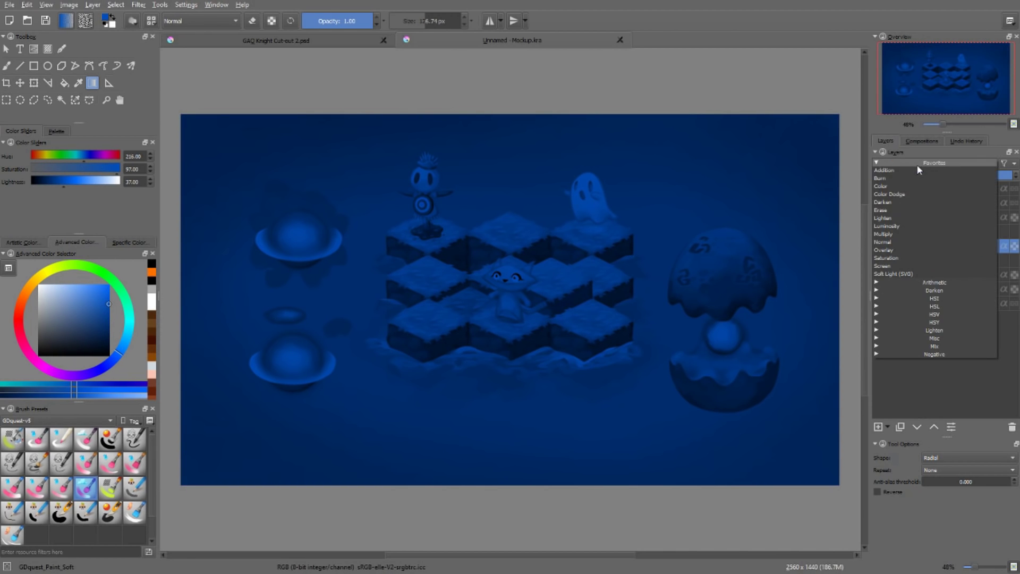
{"action": "left_click", "coordinate": [893, 187]}
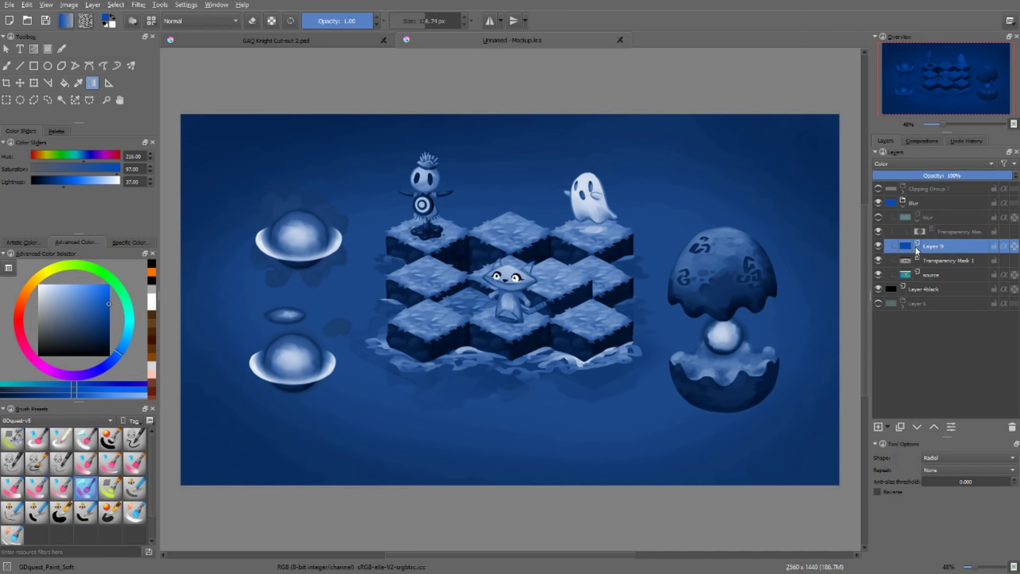
{"action": "left_click_drag", "start_coordinate": [927, 260], "coordinate": [942, 248]}
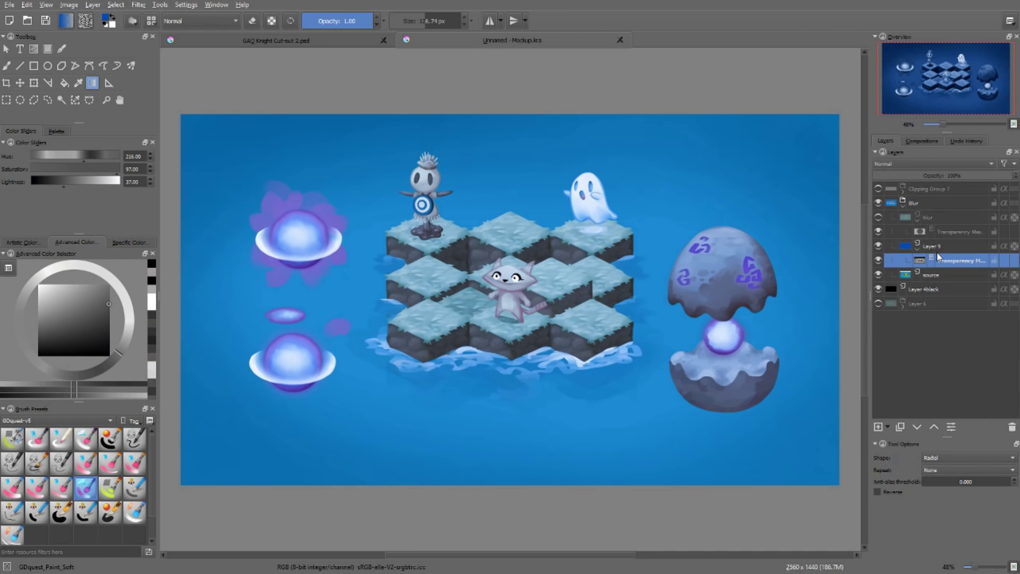
Toggle Layer 9 and its transparency mask off and on to compare the tint.
{"action": "left_click", "coordinate": [878, 247]}
{"action": "left_click", "coordinate": [878, 248]}
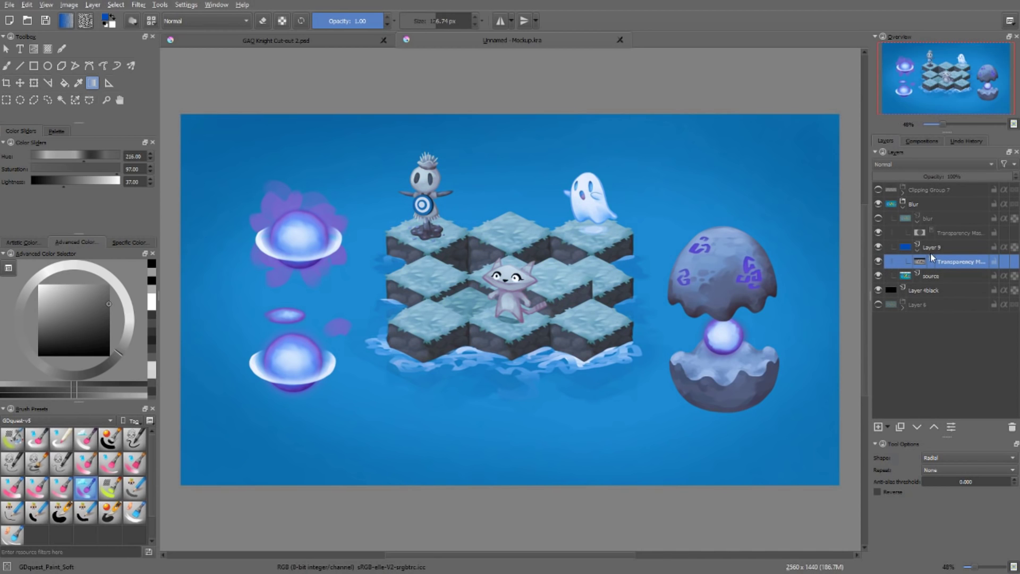
{"action": "left_click", "coordinate": [877, 262]}
{"action": "left_click", "coordinate": [877, 262]}
Invert the transparency mask in isolated view, then return to the full-colour view.
{"action": "left_click", "coordinate": [920, 263], "text": "alt"}
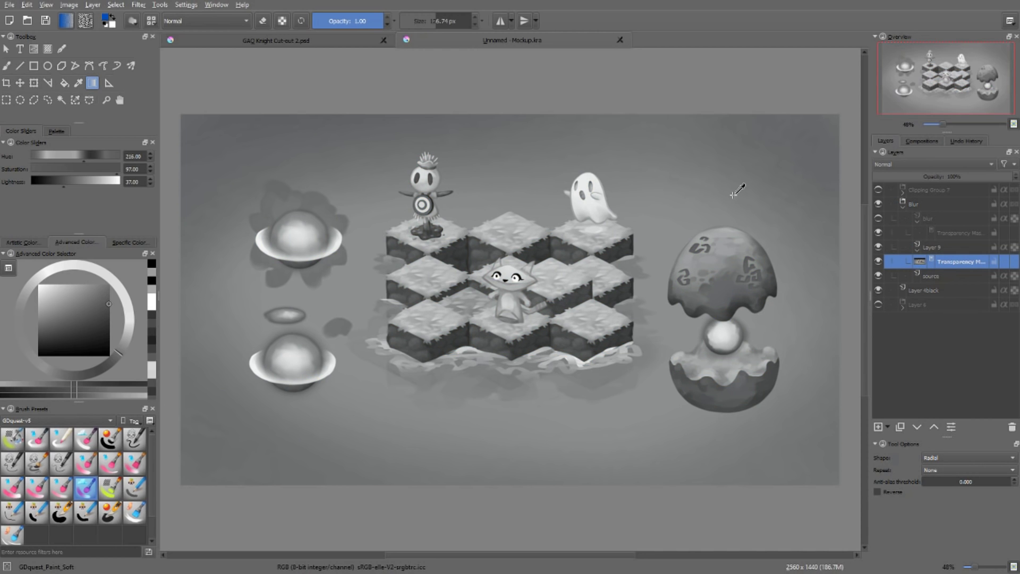
{"action": "key", "text": "ctrl+i"}
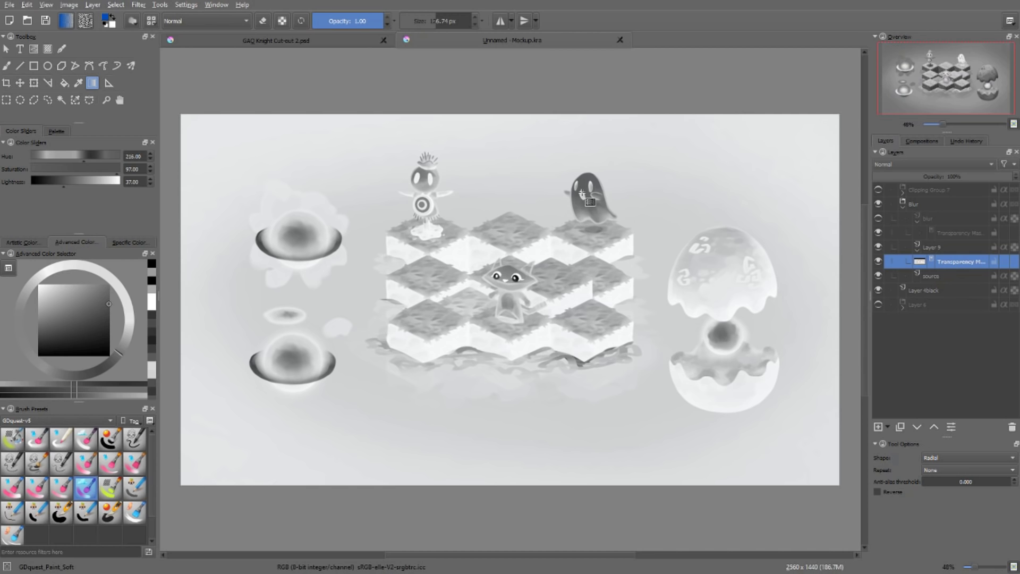
{"action": "key", "text": "Page_Up"}
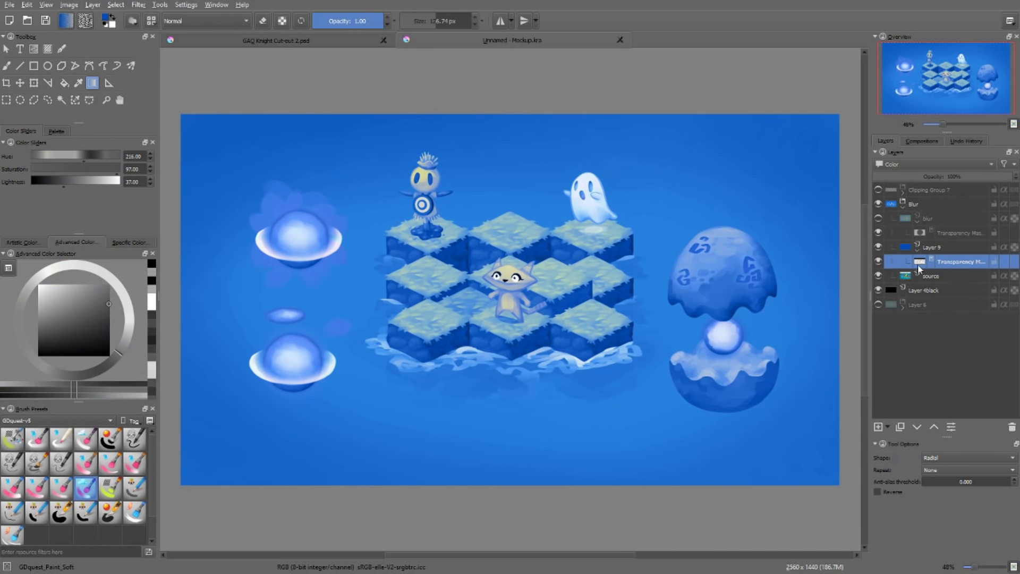
Apply Levels with black point 196 and gamma 0.32 to Layer 9's mask.
{"action": "key", "text": "ctrl+l"}
{"action": "left_click_drag", "start_coordinate": [540, 192], "coordinate": [848, 159]}
{"action": "left_click_drag", "start_coordinate": [681, 269], "coordinate": [923, 272]}
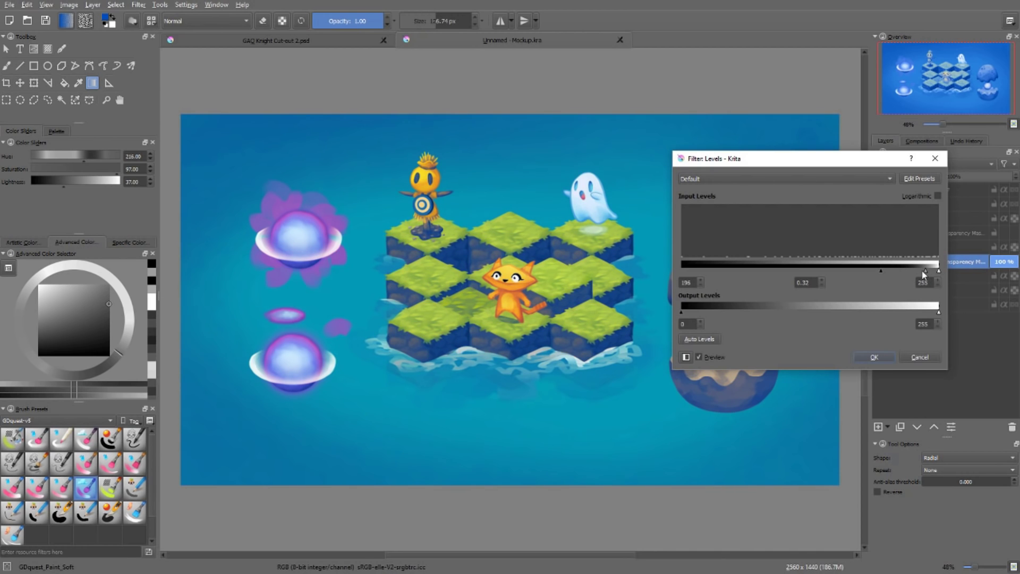
{"action": "left_click", "coordinate": [874, 357]}
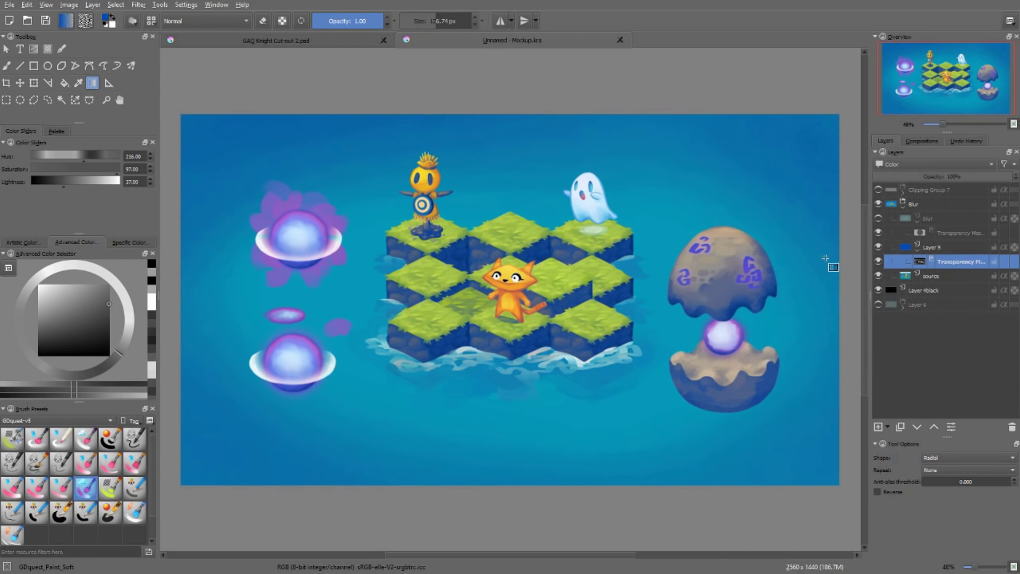
{"action": "left_click", "coordinate": [937, 247]}
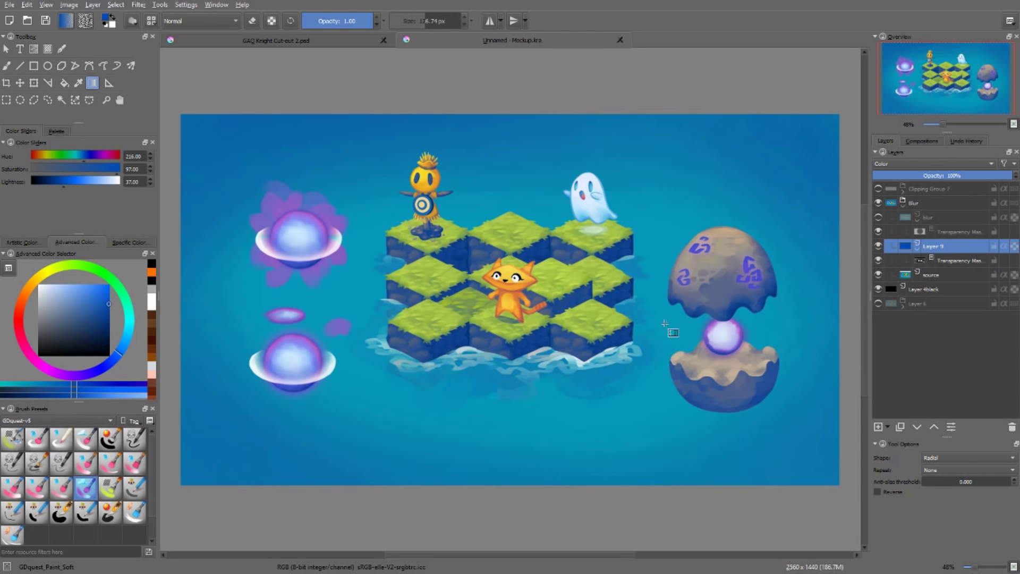
Darken Layer 9 to lightness -31 and shift its hue with Hue/Saturation/Lightness.
{"action": "key", "text": "ctrl+u"}
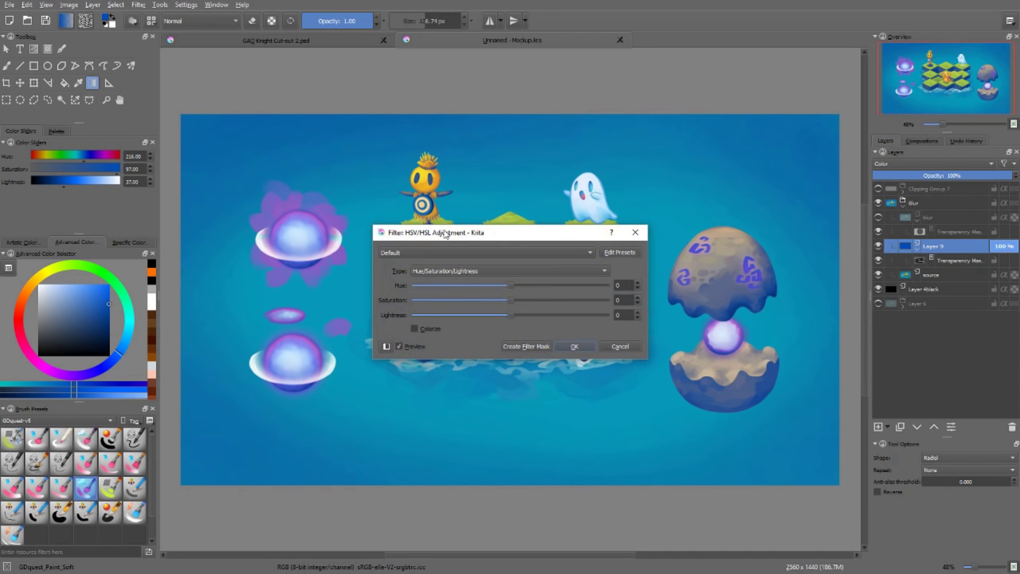
{"action": "left_click_drag", "start_coordinate": [445, 234], "coordinate": [672, 117]}
{"action": "left_click_drag", "start_coordinate": [736, 186], "coordinate": [827, 157]}
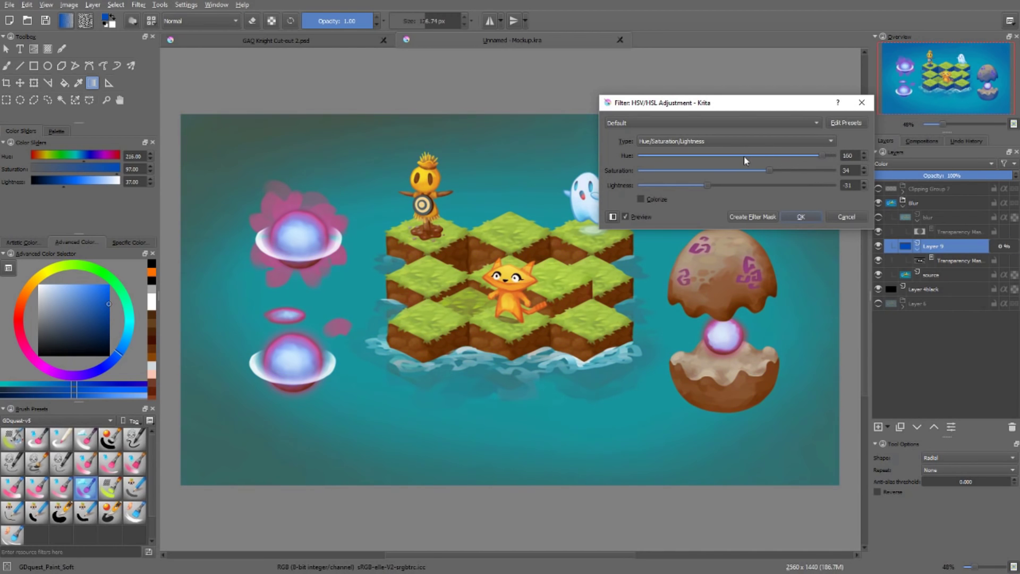
{"action": "left_click_drag", "start_coordinate": [744, 155], "coordinate": [756, 167]}
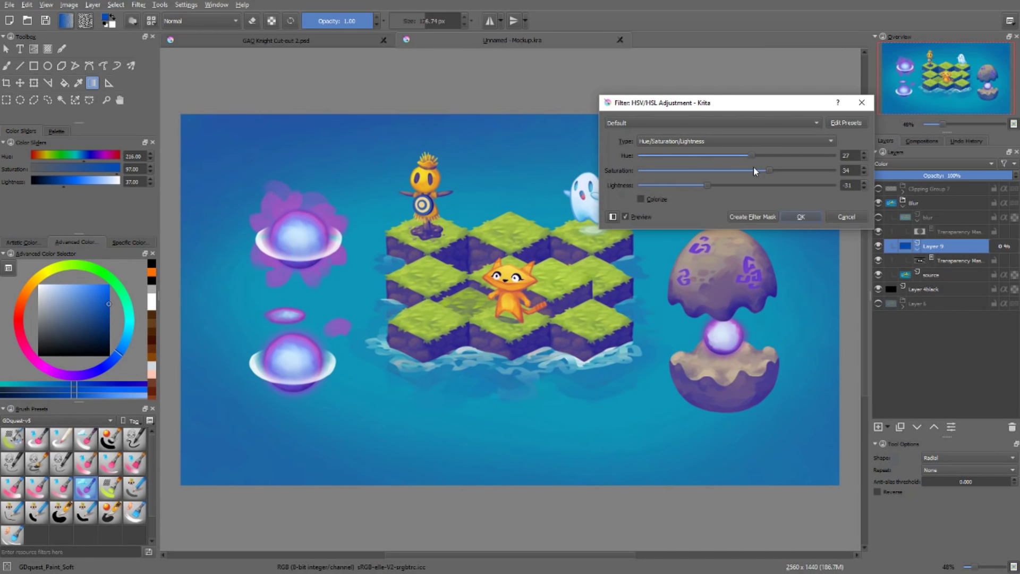
{"action": "left_click", "coordinate": [801, 218]}
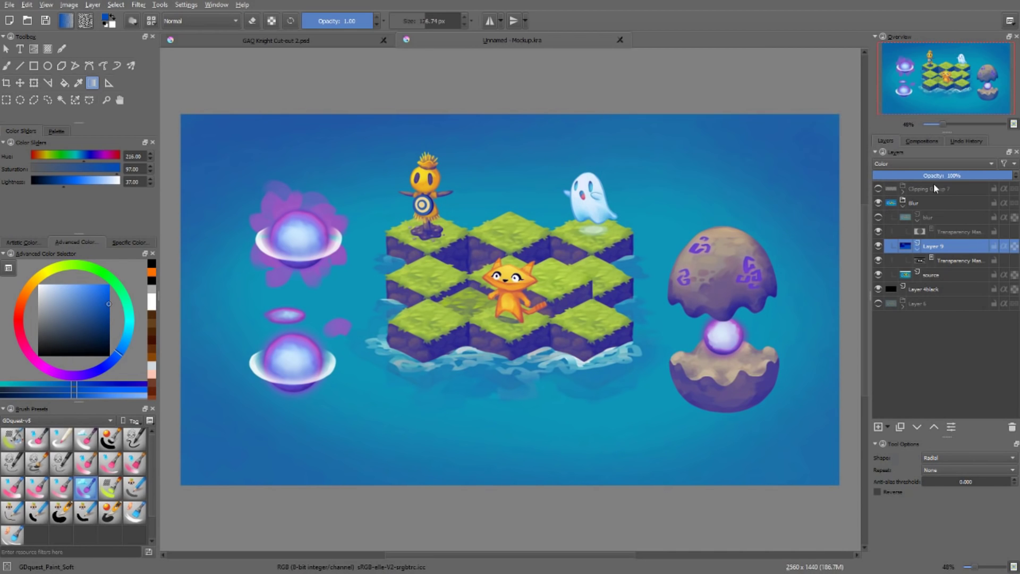
Lower Layer 9's opacity to about 55%.
{"action": "left_click_drag", "start_coordinate": [965, 177], "coordinate": [944, 178]}
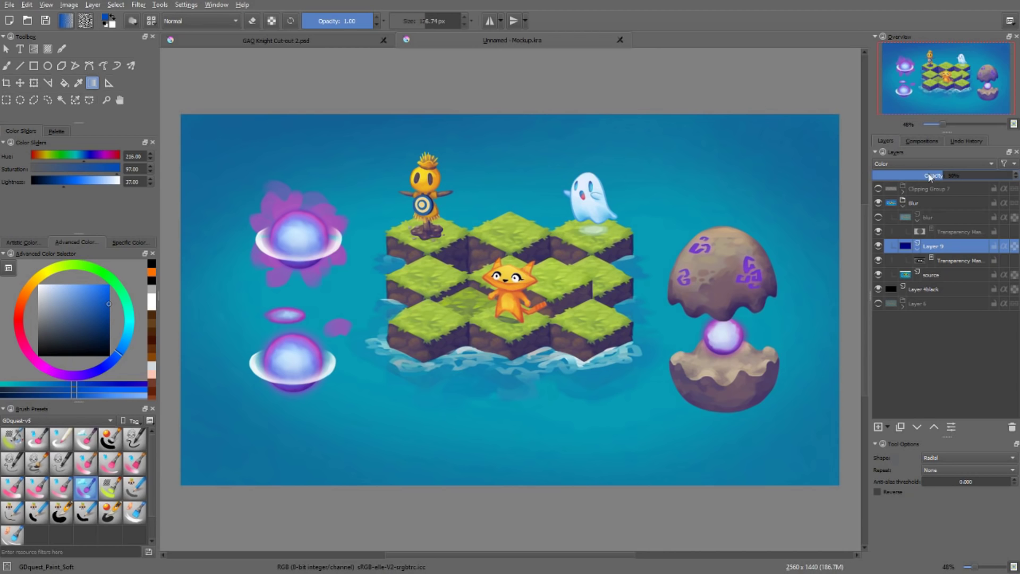
{"action": "left_click", "coordinate": [950, 181]}
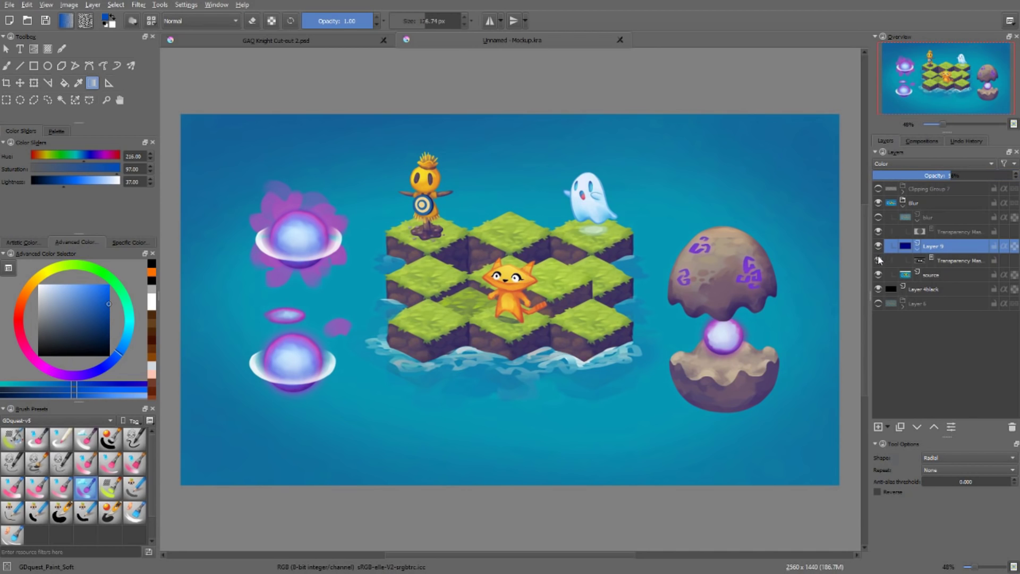
{"action": "left_click", "coordinate": [930, 261]}
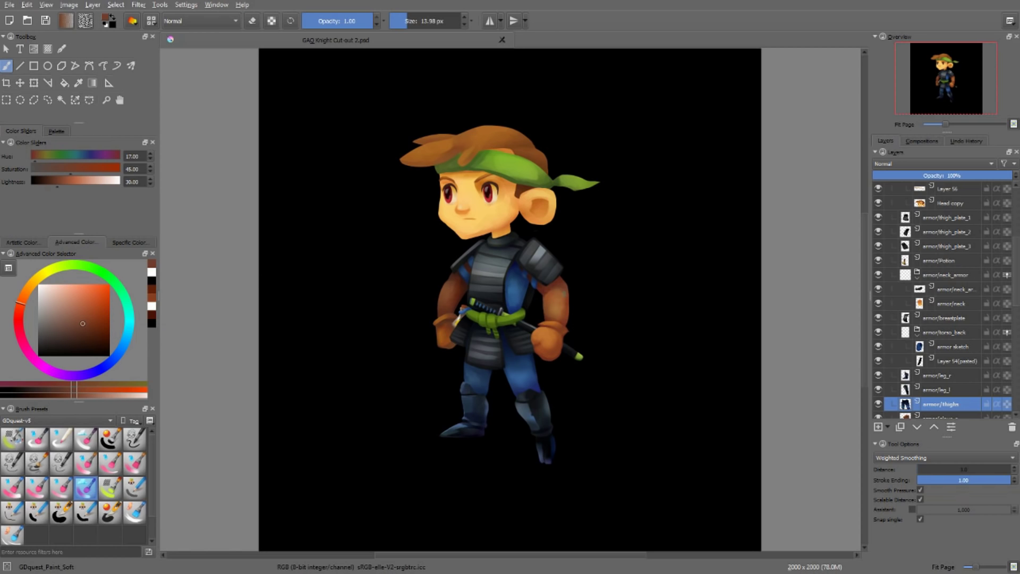
Pan the GAO Knight Cut out 2.psd canvas slightly to frame the knight.
{"action": "left_click_drag", "start_coordinate": [554, 289], "coordinate": [541, 283]}
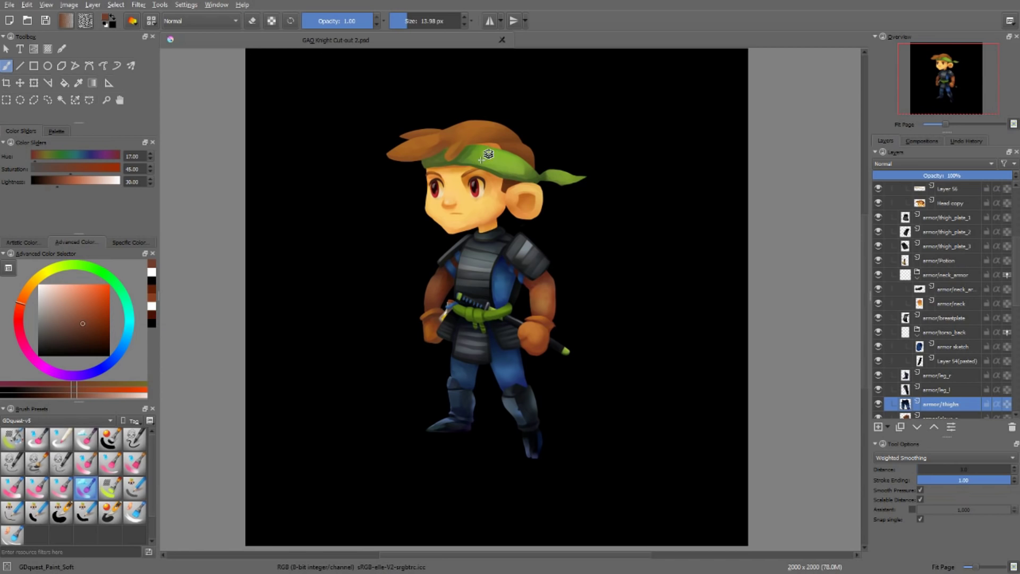
Group the glove layer with Layers 56 and 55 into a new clipping group.
{"action": "left_click", "coordinate": [550, 324]}
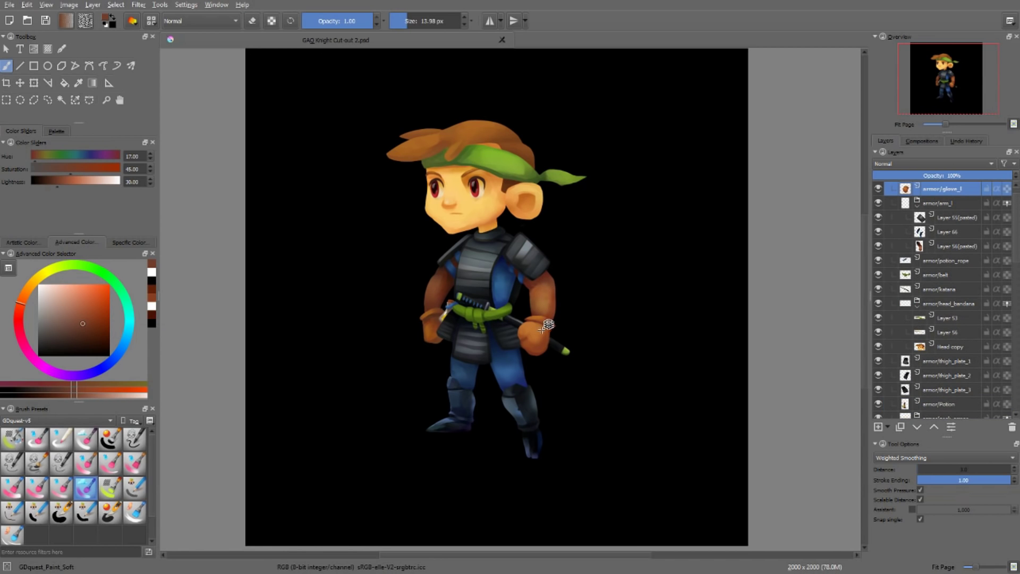
{"action": "left_click", "coordinate": [535, 281], "text": "shift"}
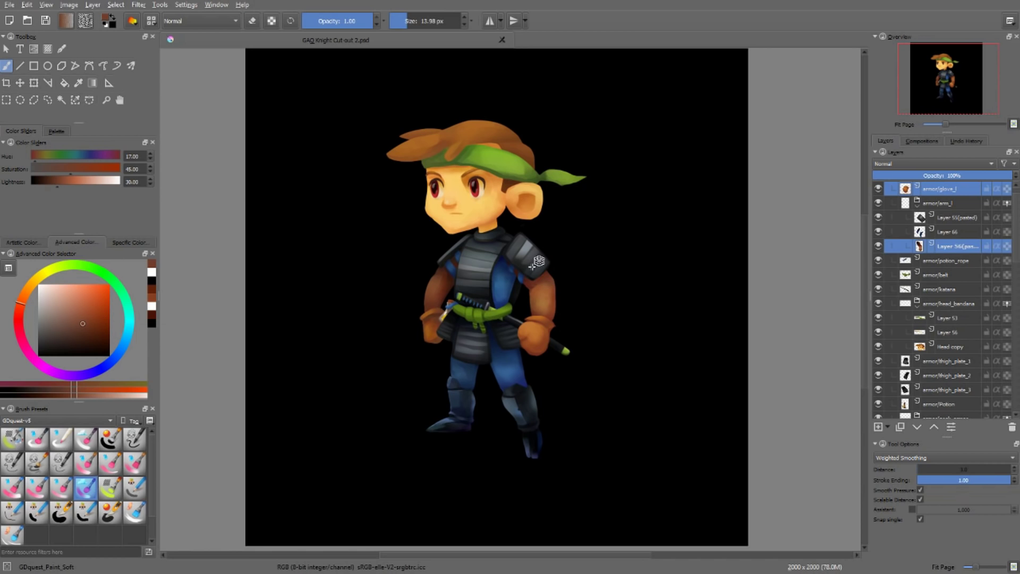
{"action": "left_click", "coordinate": [532, 266], "text": "shift"}
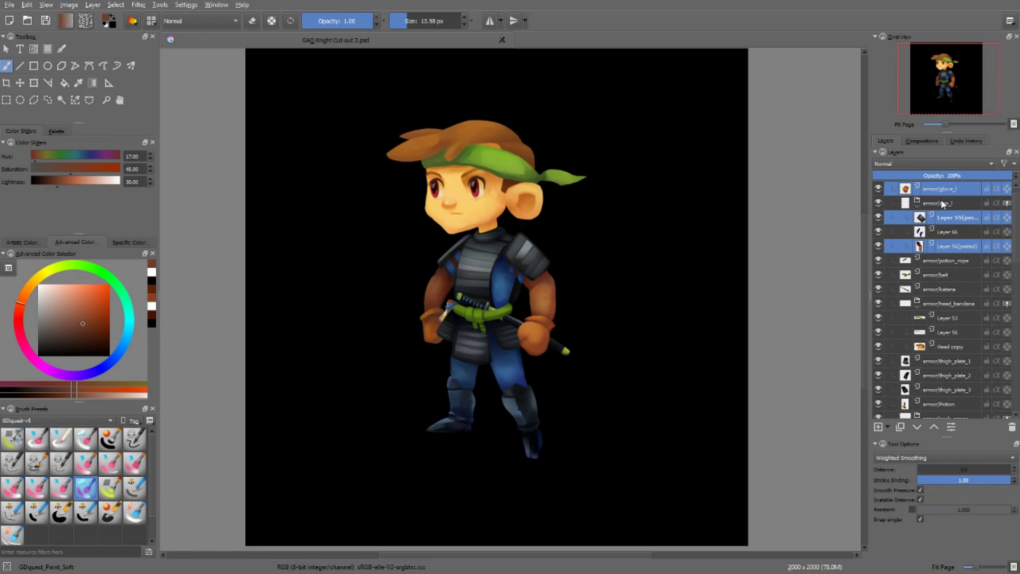
{"action": "key", "text": "ctrl+shift+g"}
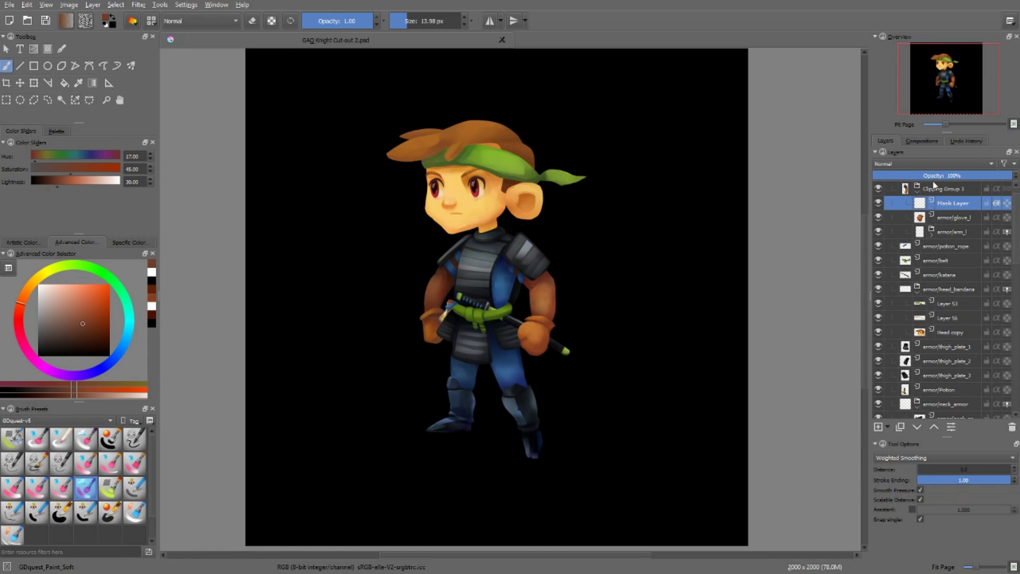
Paint a light pink rim light along the knight's shoulder and arm with a large brush.
{"action": "right_click", "coordinate": [552, 283]}
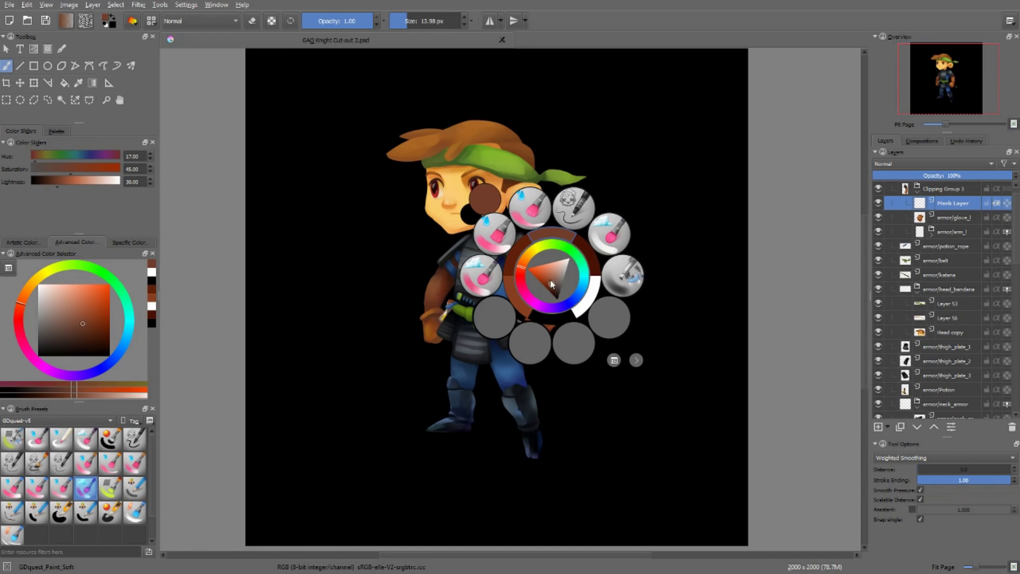
{"action": "mouse_move", "coordinate": [555, 275]}
{"action": "left_mouse_down"}
{"action": "mouse_move", "coordinate": [565, 218]}
{"action": "mouse_move", "coordinate": [527, 276]}
{"action": "mouse_move", "coordinate": [517, 262]}
{"action": "left_mouse_up"}
{"action": "left_click", "coordinate": [485, 286]}
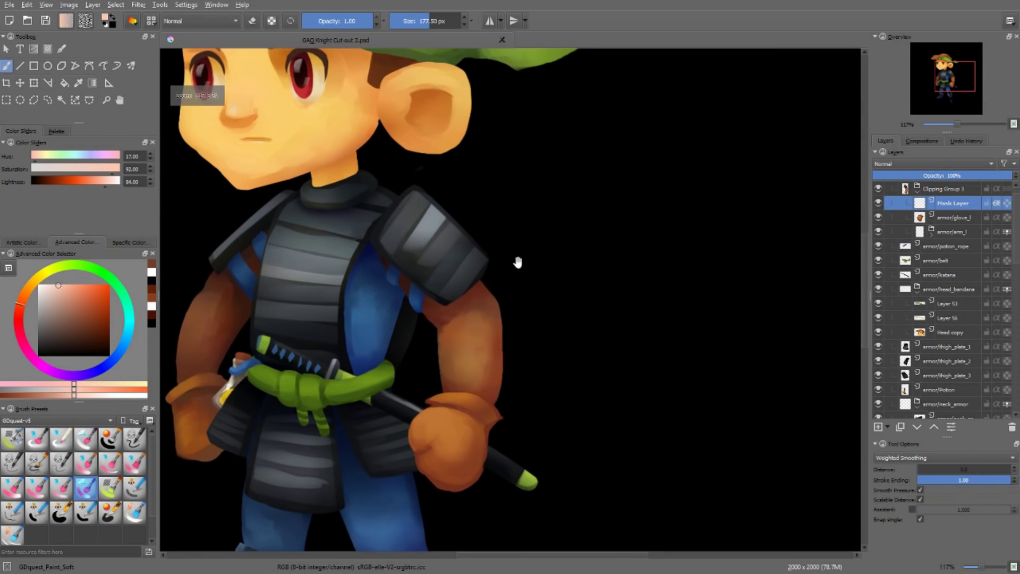
{"action": "left_click_drag", "start_coordinate": [470, 237], "coordinate": [404, 229]}
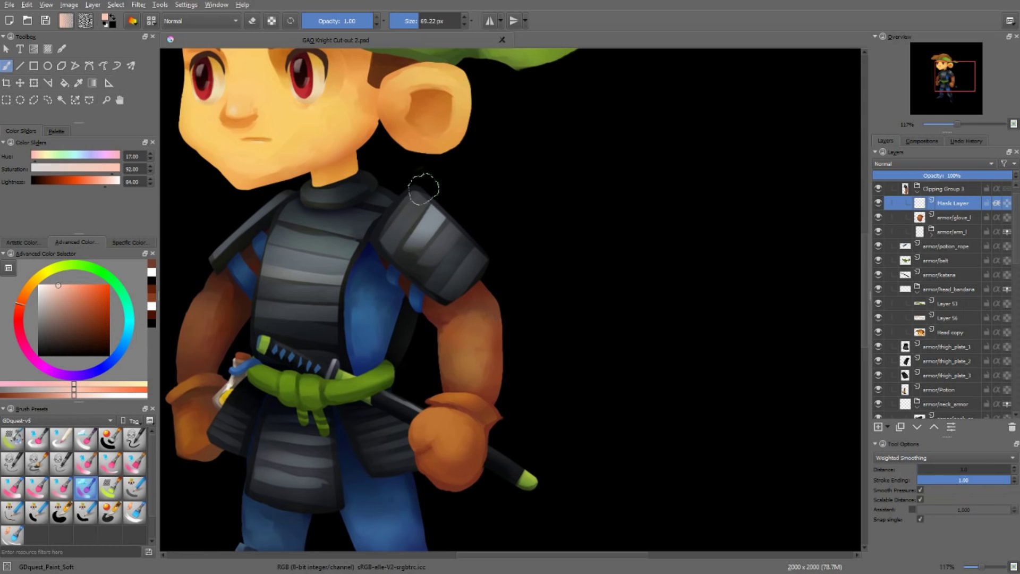
{"action": "mouse_move", "coordinate": [423, 192]}
{"action": "left_mouse_down"}
{"action": "mouse_move", "coordinate": [511, 263]}
{"action": "mouse_move", "coordinate": [514, 385]}
{"action": "left_mouse_up"}
{"action": "left_click_drag", "start_coordinate": [490, 301], "coordinate": [504, 396]}
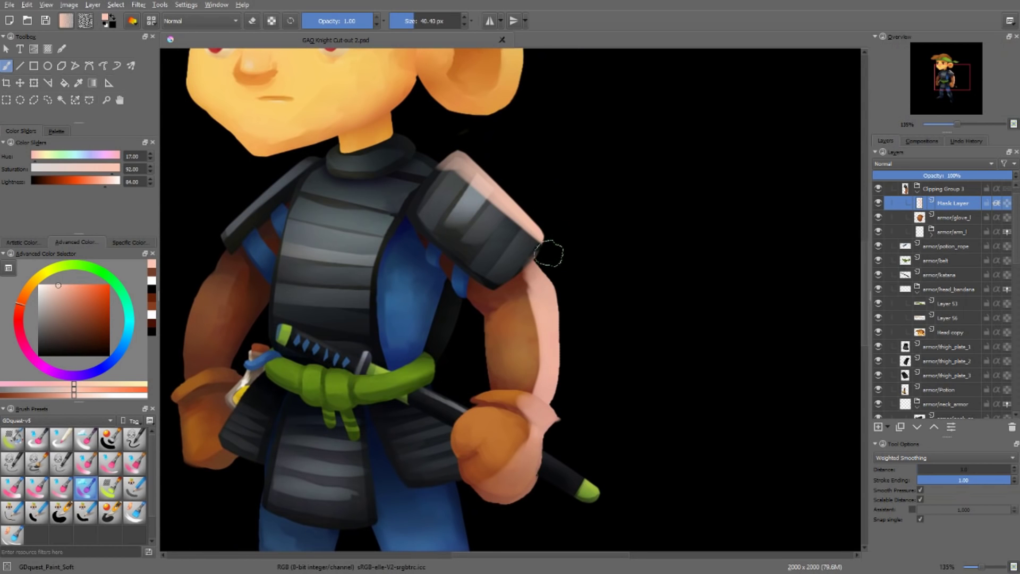
{"action": "mouse_move", "coordinate": [549, 254]}
{"action": "left_mouse_down"}
{"action": "mouse_move", "coordinate": [525, 261]}
{"action": "mouse_move", "coordinate": [546, 228]}
{"action": "mouse_move", "coordinate": [527, 266]}
{"action": "left_mouse_up"}
Apply HSV/HSL to the rim light: hue -169, saturation -24, lightness 43.
{"action": "key", "text": "ctrl+u"}
{"action": "left_click_drag", "start_coordinate": [749, 233], "coordinate": [831, 240]}
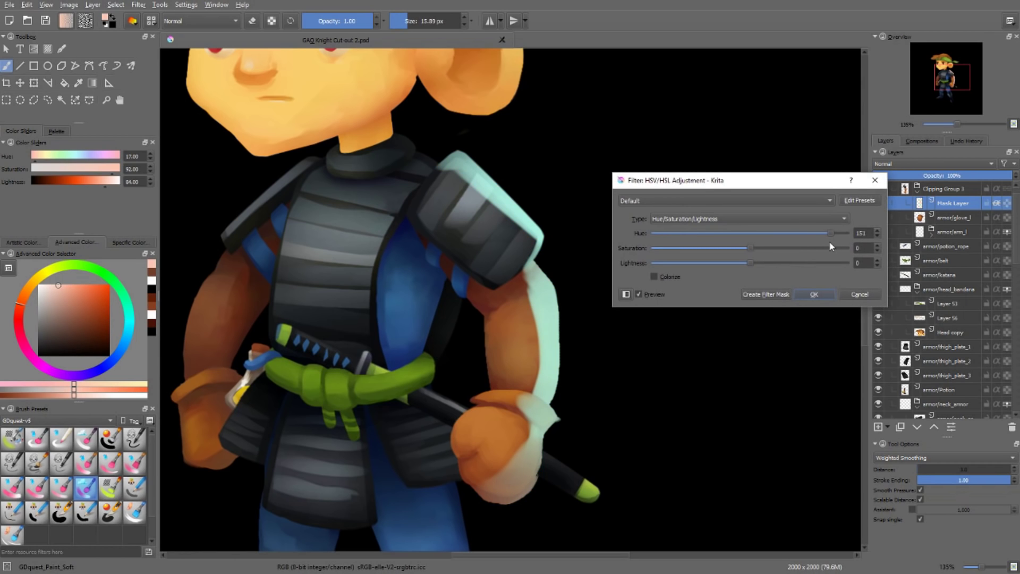
{"action": "left_click_drag", "start_coordinate": [830, 241], "coordinate": [659, 233]}
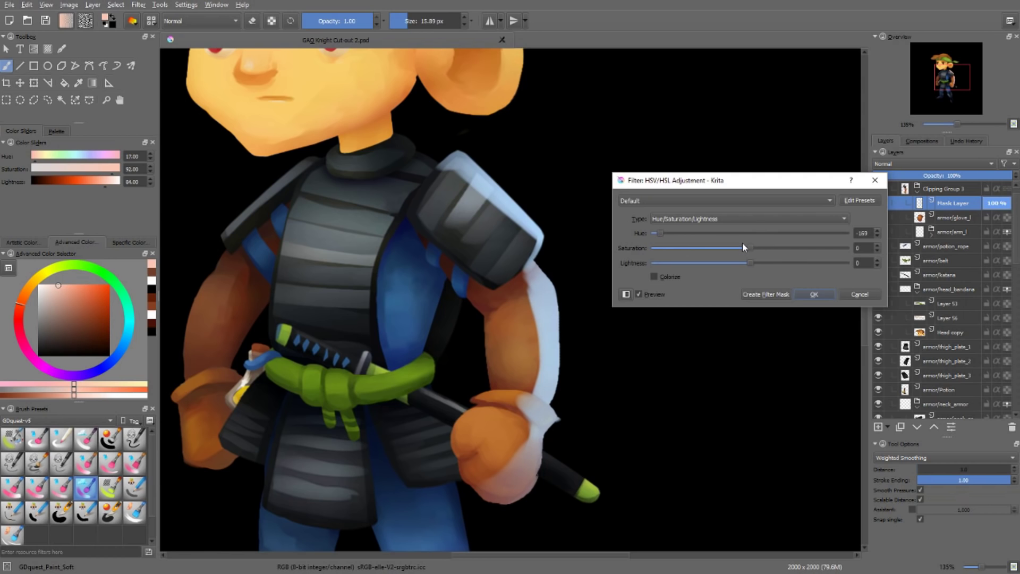
{"action": "left_click_drag", "start_coordinate": [749, 247], "coordinate": [779, 264]}
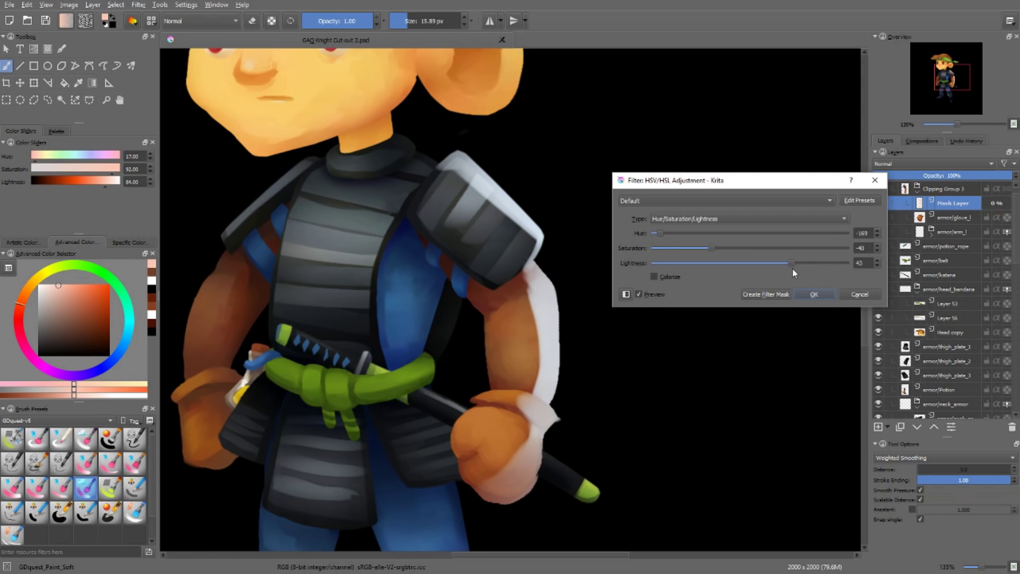
{"action": "left_click_drag", "start_coordinate": [713, 252], "coordinate": [725, 251]}
{"action": "left_click", "coordinate": [815, 292]}
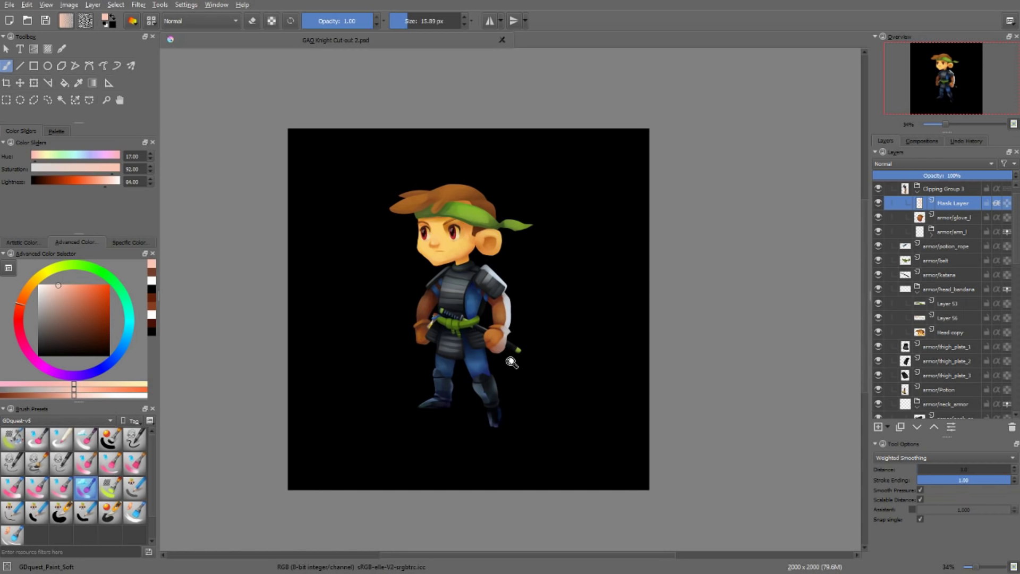
Zoom in on the knight's upper body and add a transparency mask to Mask Layer.
{"action": "left_click_drag", "start_coordinate": [513, 362], "coordinate": [567, 269]}
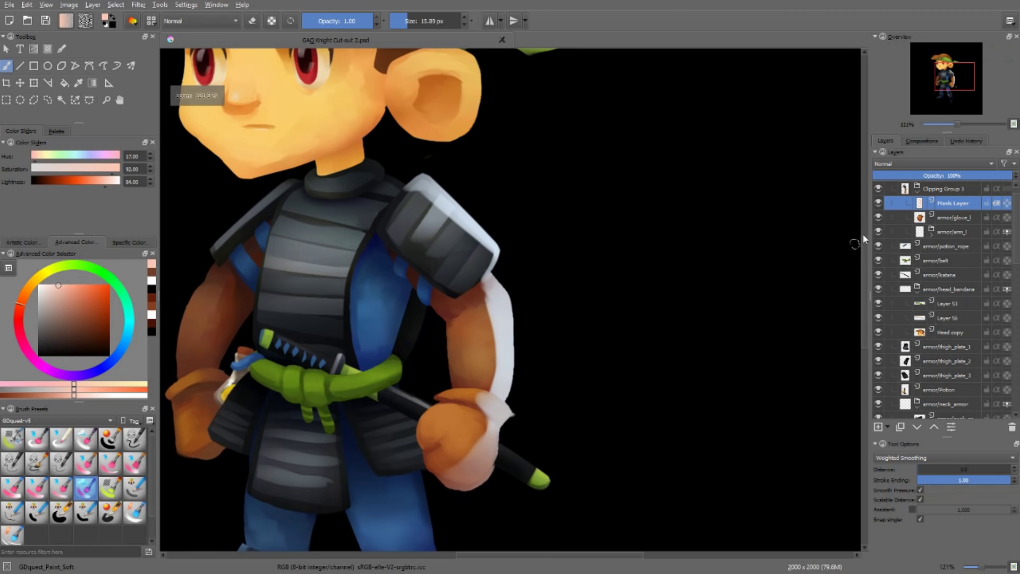
{"action": "right_click", "coordinate": [946, 210]}
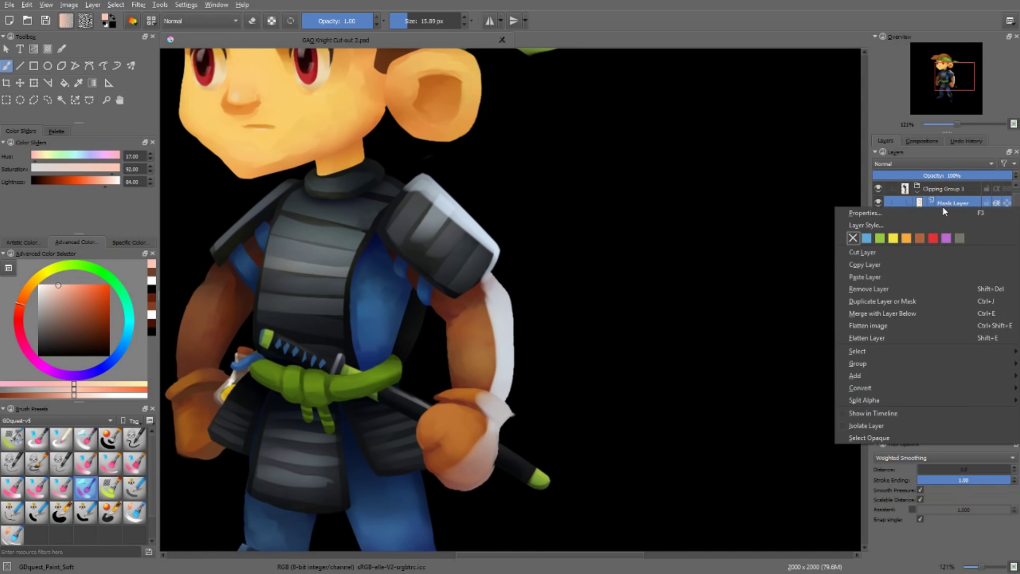
{"action": "mouse_move", "coordinate": [904, 376]}
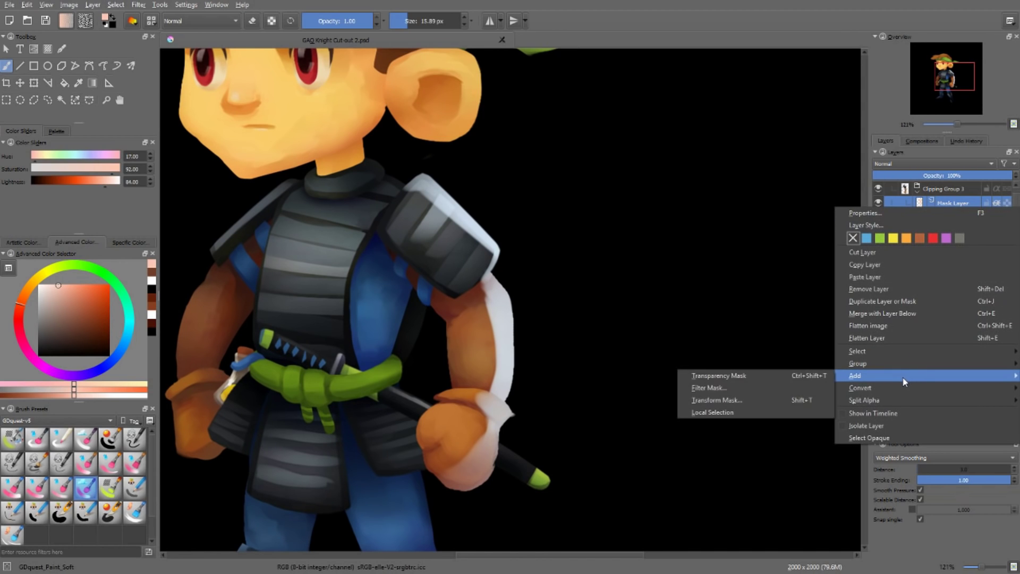
{"action": "left_click", "coordinate": [818, 378]}
Paint black on the mask to hide the highlight along the shoulder and upper arm.
{"action": "mouse_move", "coordinate": [547, 228]}
{"action": "left_mouse_down"}
{"action": "mouse_move", "coordinate": [474, 239]}
{"action": "mouse_move", "coordinate": [484, 274]}
{"action": "left_mouse_up"}
{"action": "right_click", "coordinate": [472, 240]}
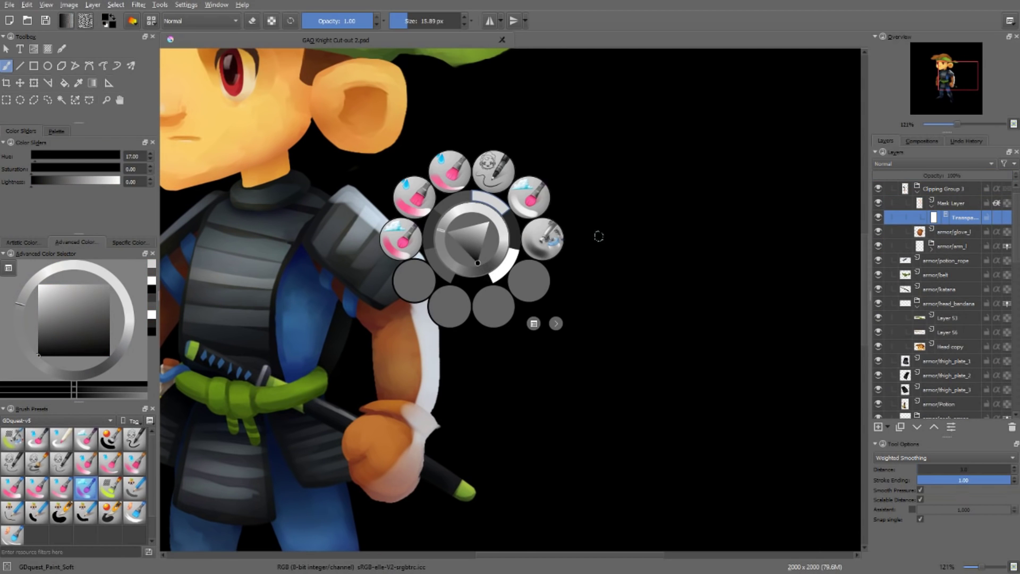
{"action": "left_click", "coordinate": [603, 231]}
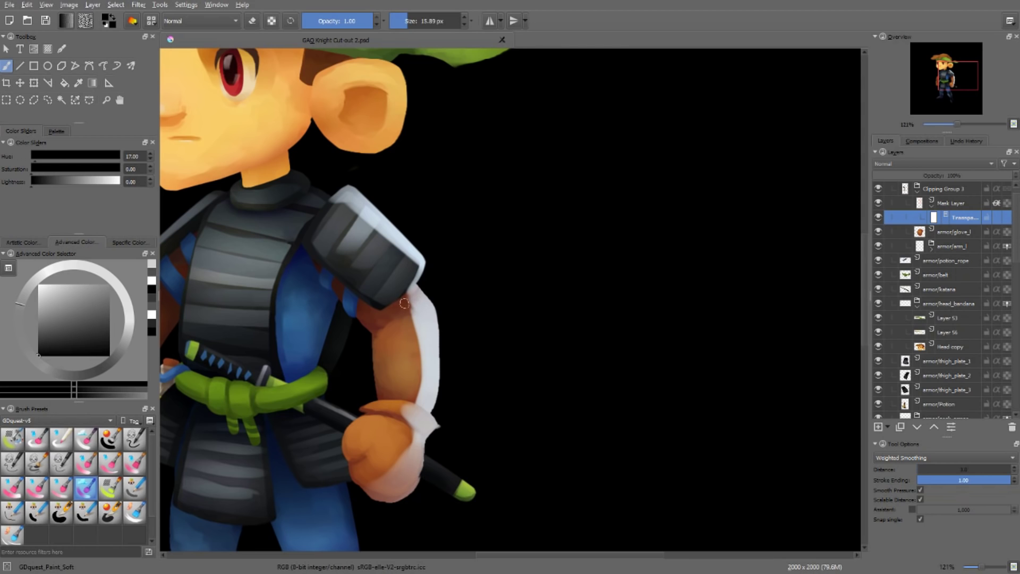
{"action": "mouse_move", "coordinate": [399, 300]}
{"action": "left_mouse_down"}
{"action": "mouse_move", "coordinate": [443, 261]}
{"action": "mouse_move", "coordinate": [387, 310]}
{"action": "mouse_move", "coordinate": [452, 252]}
{"action": "mouse_move", "coordinate": [389, 318]}
{"action": "mouse_move", "coordinate": [437, 268]}
{"action": "mouse_move", "coordinate": [408, 314]}
{"action": "mouse_move", "coordinate": [440, 306]}
{"action": "mouse_move", "coordinate": [427, 315]}
{"action": "mouse_move", "coordinate": [418, 296]}
{"action": "mouse_move", "coordinate": [428, 333]}
{"action": "mouse_move", "coordinate": [414, 295]}
{"action": "mouse_move", "coordinate": [429, 356]}
{"action": "mouse_move", "coordinate": [424, 300]}
{"action": "mouse_move", "coordinate": [438, 344]}
{"action": "mouse_move", "coordinate": [423, 300]}
{"action": "left_mouse_up"}
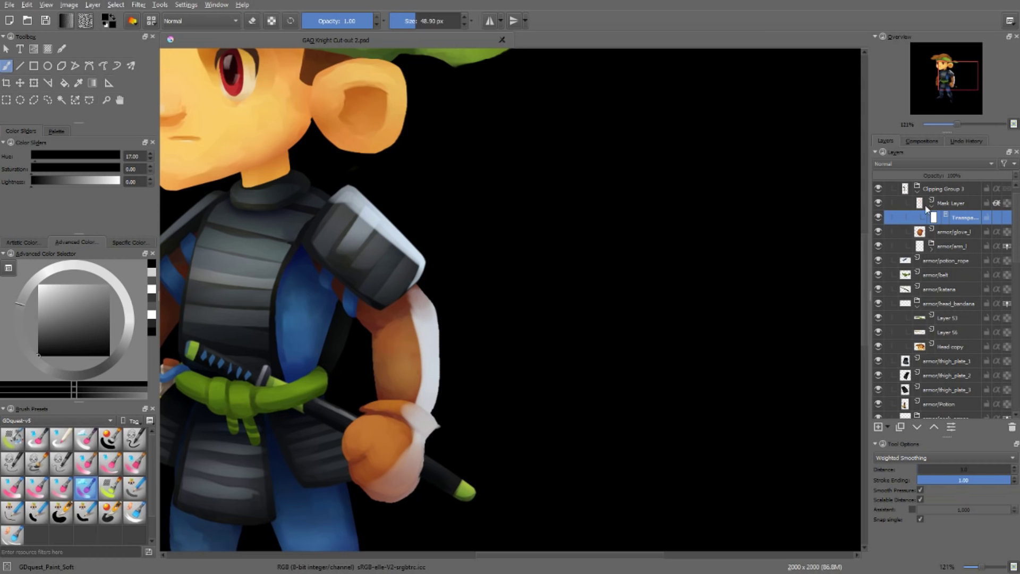
{"action": "left_click", "coordinate": [934, 218], "text": "alt"}
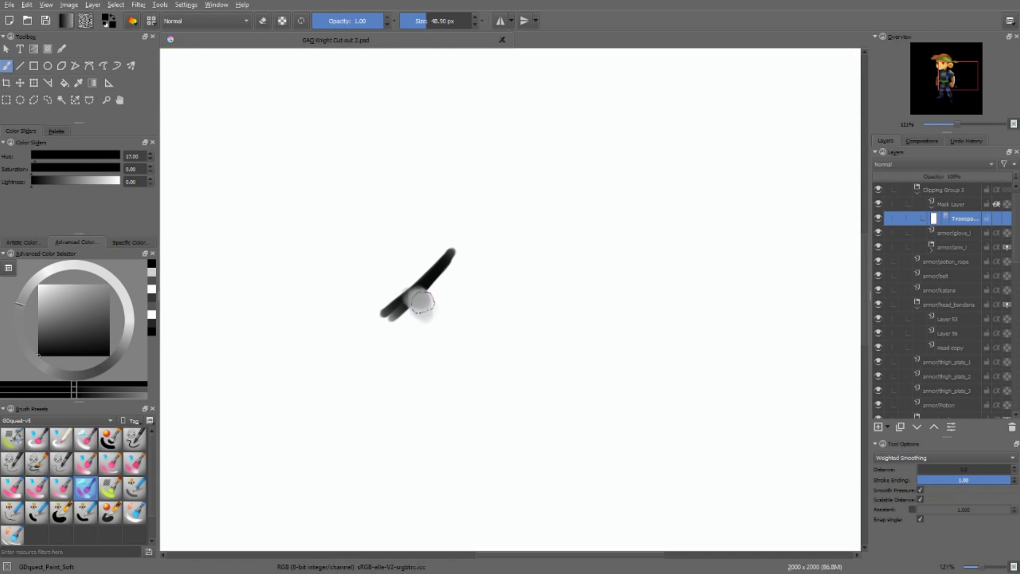
{"action": "left_click_drag", "start_coordinate": [421, 302], "coordinate": [425, 300]}
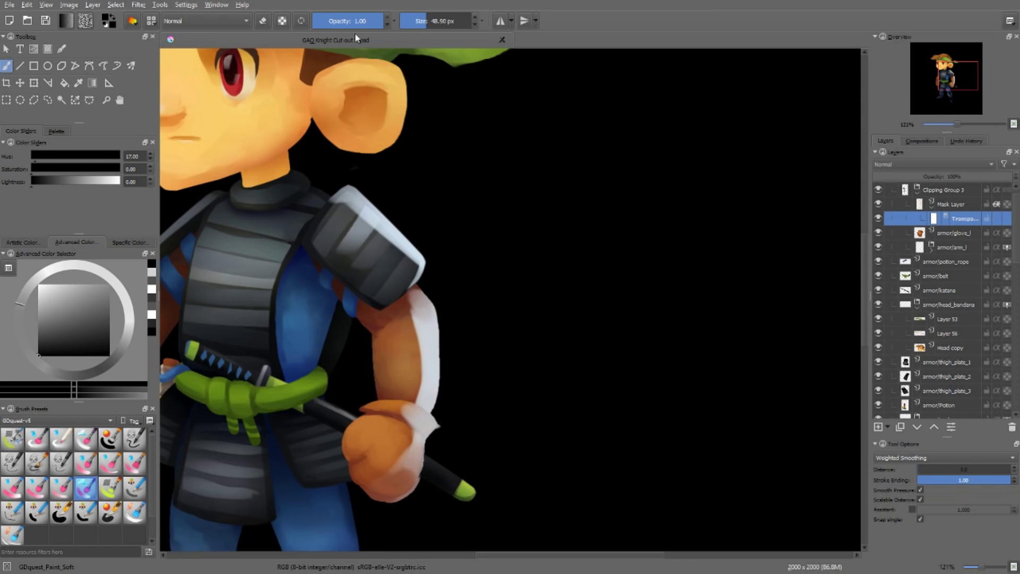
Lower brush opacity to soften the hand highlight near the hilt, then adjust opacity and brush size.
{"action": "key", "text": "o"}
{"action": "key", "text": "o"}
{"action": "key", "text": "o"}
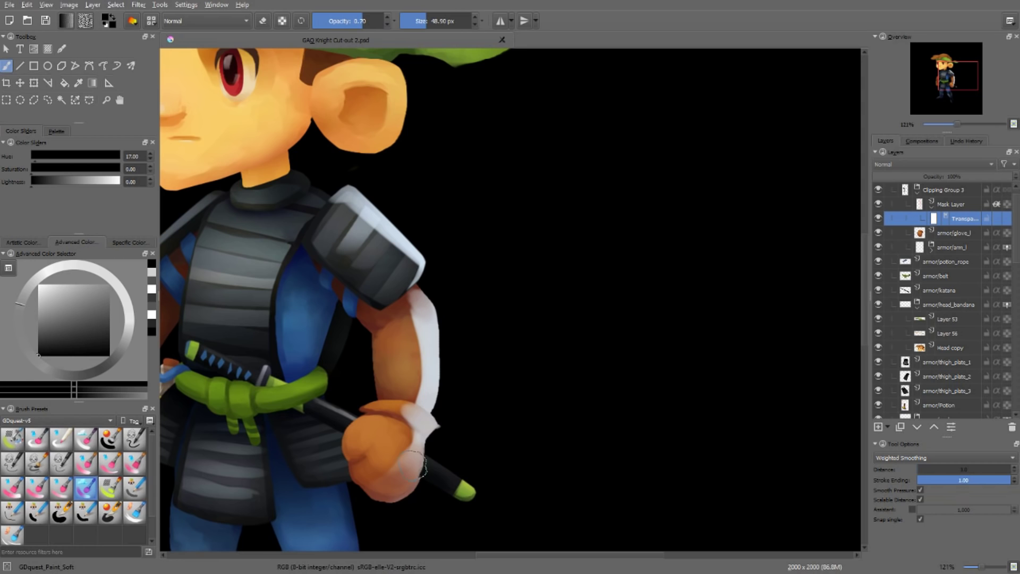
{"action": "mouse_move", "coordinate": [413, 466]}
{"action": "left_mouse_down"}
{"action": "mouse_move", "coordinate": [422, 443]}
{"action": "mouse_move", "coordinate": [389, 484]}
{"action": "mouse_move", "coordinate": [414, 459]}
{"action": "left_mouse_up"}
{"action": "key", "text": "i"}
{"action": "key", "text": "i"}
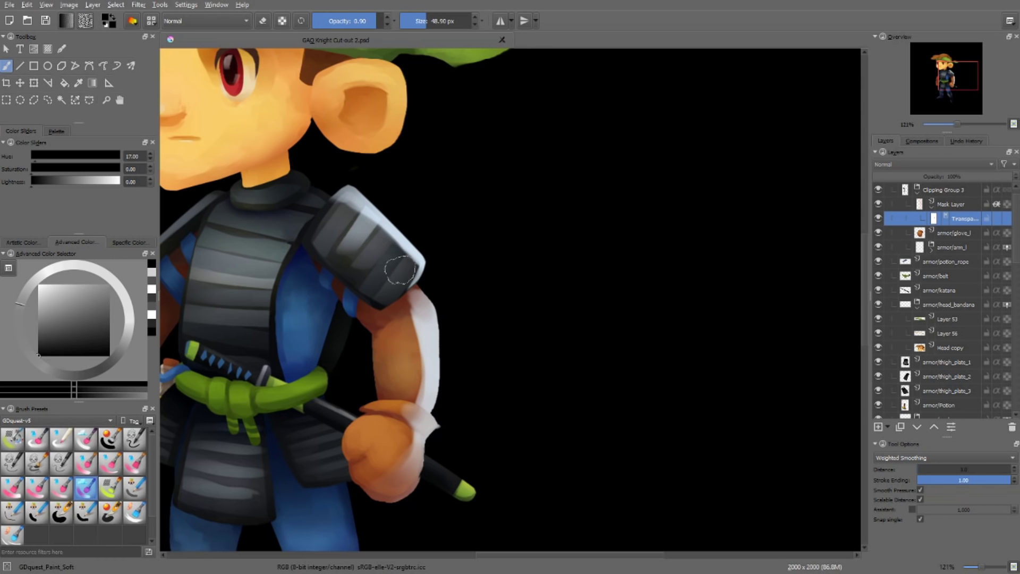
{"action": "key", "text": "bracketleft"}
{"action": "key", "text": "bracketleft"}
{"action": "key", "text": "bracketleft"}
{"action": "left_click_drag", "start_coordinate": [411, 301], "coordinate": [418, 300], "text": "shift"}
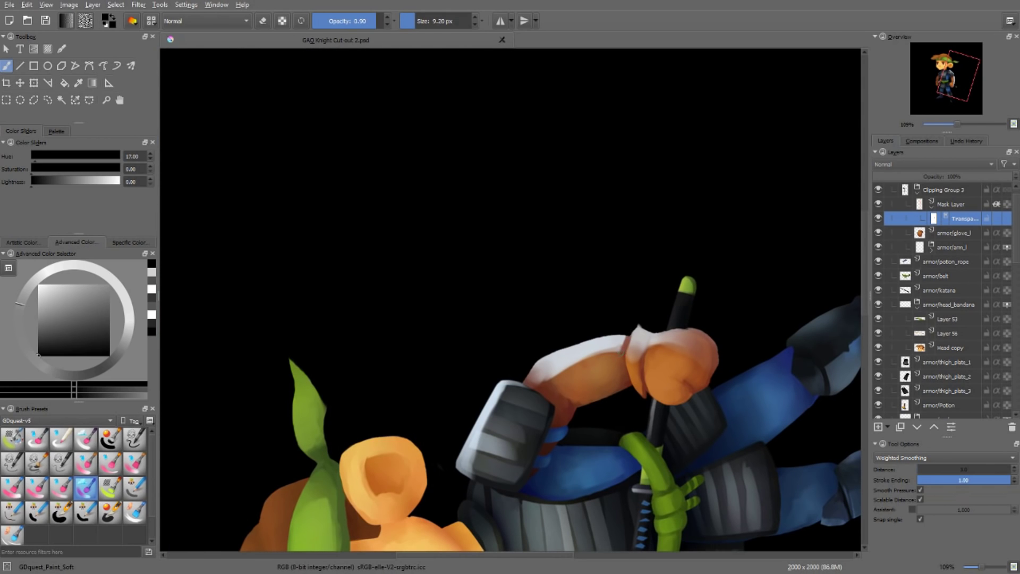
{"action": "key", "text": "bracketright"}
{"action": "key", "text": "bracketright"}
{"action": "key", "text": "bracketright"}
{"action": "key", "text": "bracketright"}
Toggle the new transparency mask off and on to compare, then rotate the view around the katana.
{"action": "key", "text": "2"}
{"action": "key", "text": "5"}
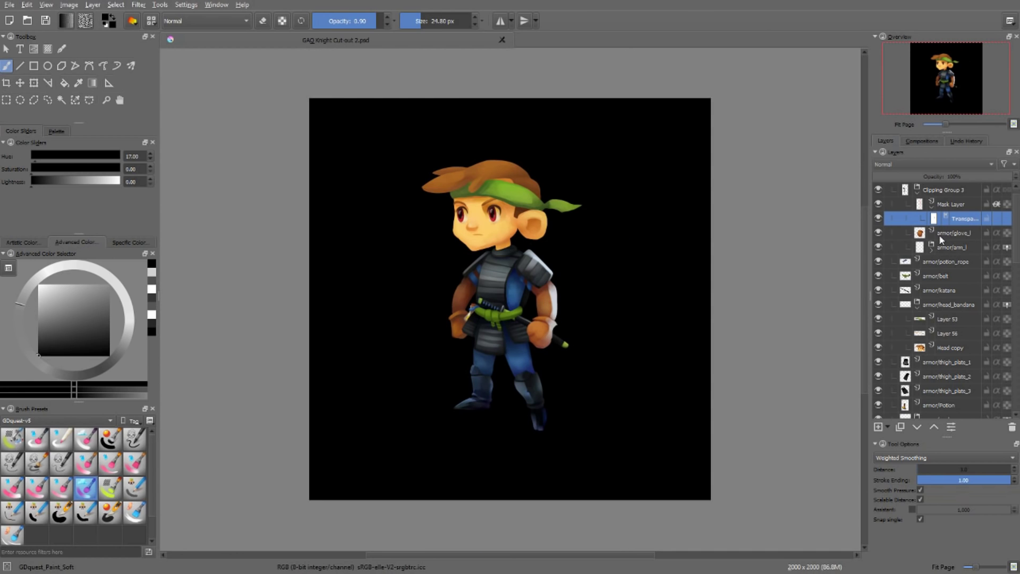
{"action": "left_click", "coordinate": [878, 220]}
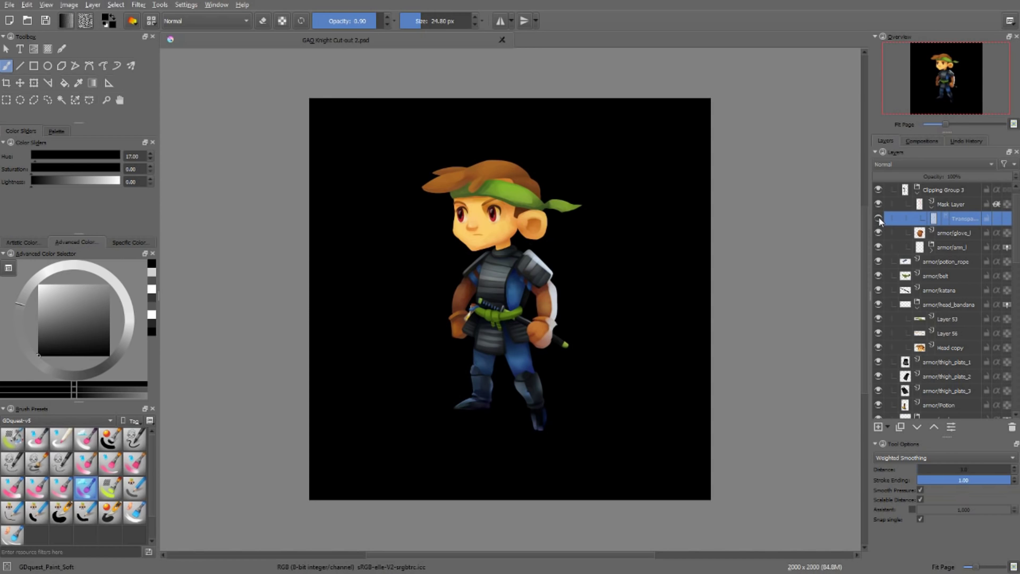
{"action": "left_click", "coordinate": [879, 219]}
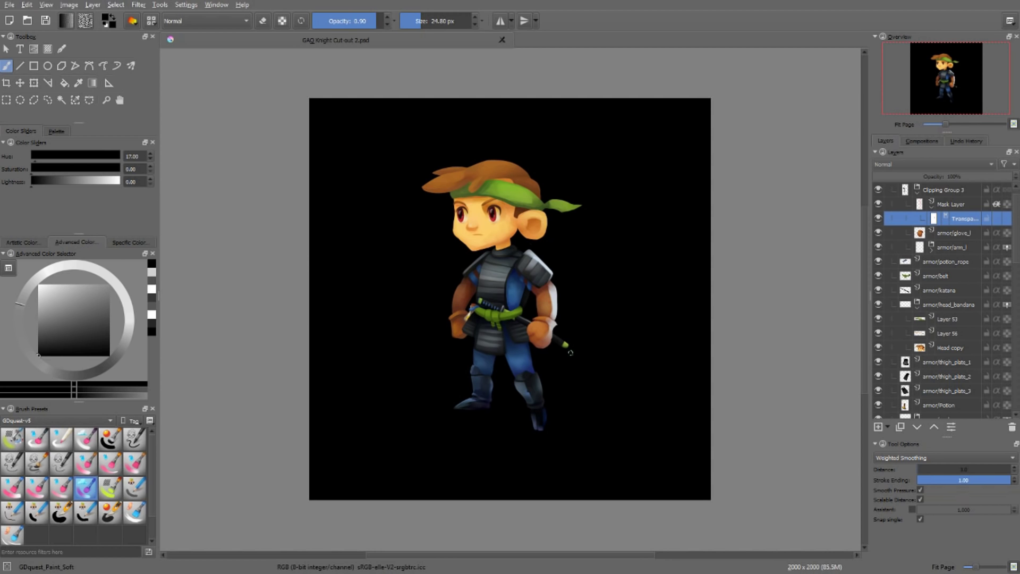
{"action": "scroll", "coordinate": [570, 352], "scroll_direction": "up", "scroll_amount": 4}
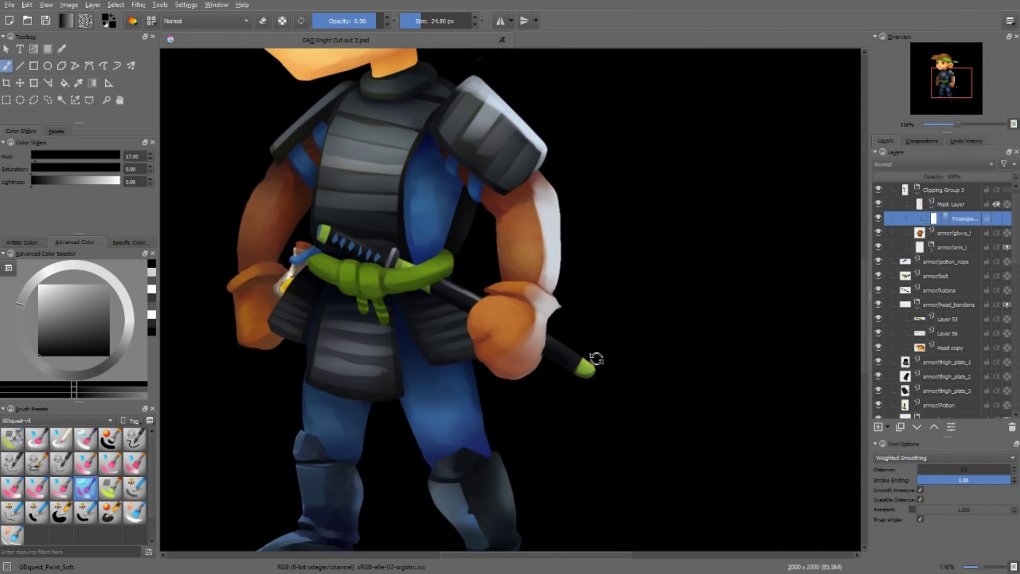
{"action": "left_click_drag", "start_coordinate": [596, 359], "coordinate": [614, 228]}
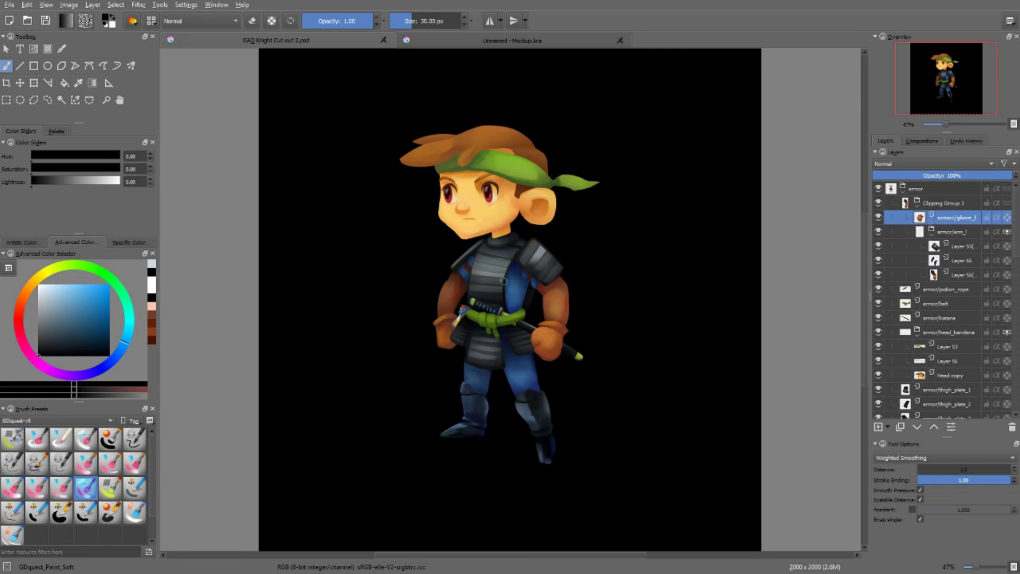
Select armor/breastplate and create Clipping Group 5 with a clipped Mask Layer over it.
{"action": "left_click", "coordinate": [501, 263]}
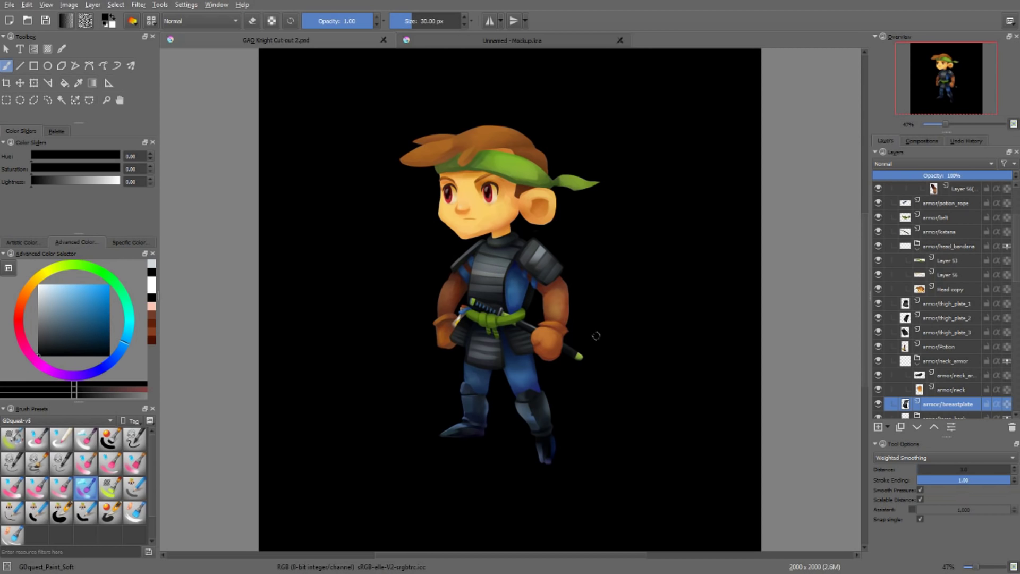
{"action": "scroll", "coordinate": [526, 314], "scroll_direction": "up", "scroll_amount": 2}
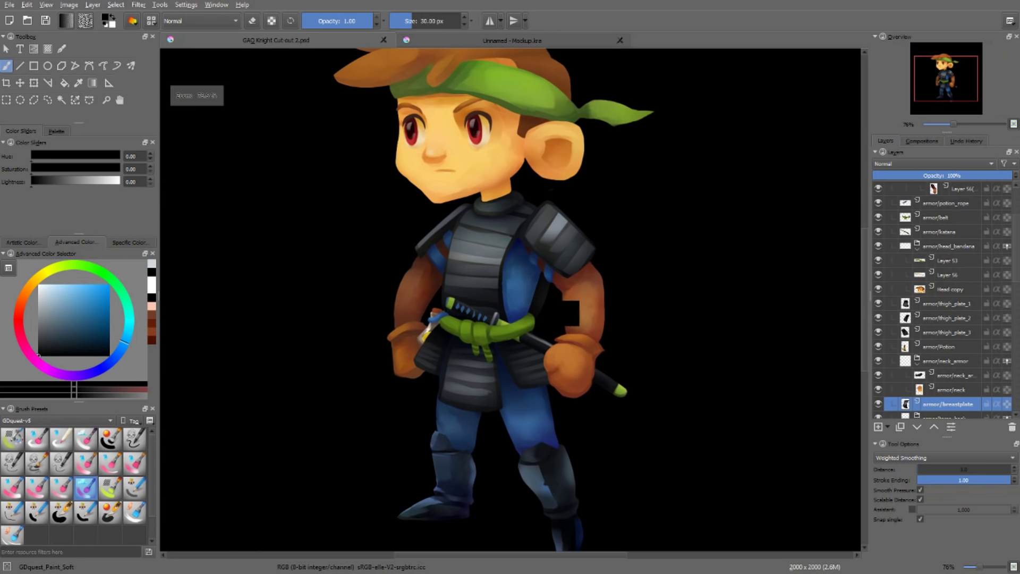
{"action": "key", "text": "ctrl+shift+g"}
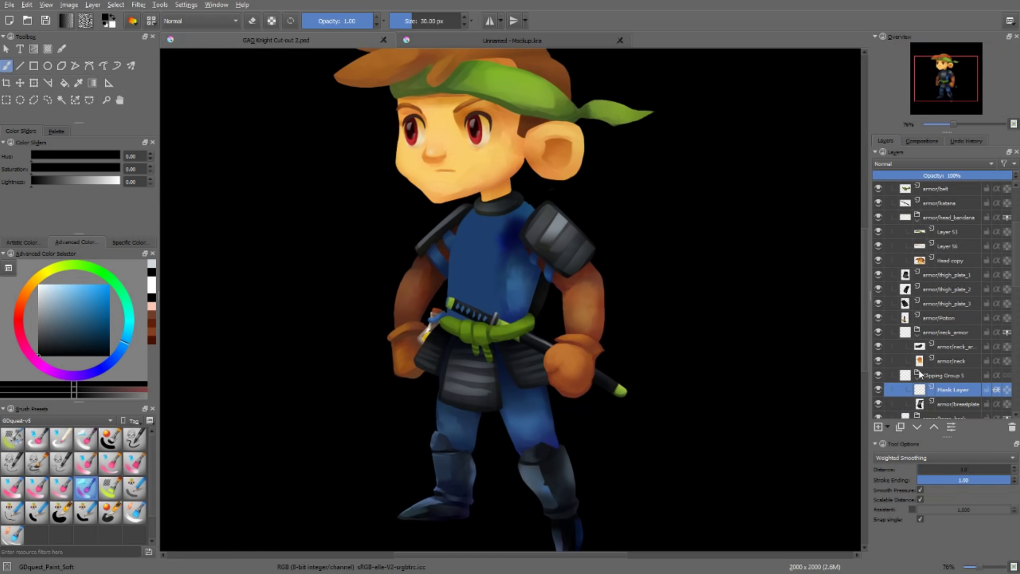
Choose the GDquest_Paint_Painterly brush and a reddish brown, paint over the breastplate, then undo the stroke.
{"action": "right_click", "coordinate": [469, 221]}
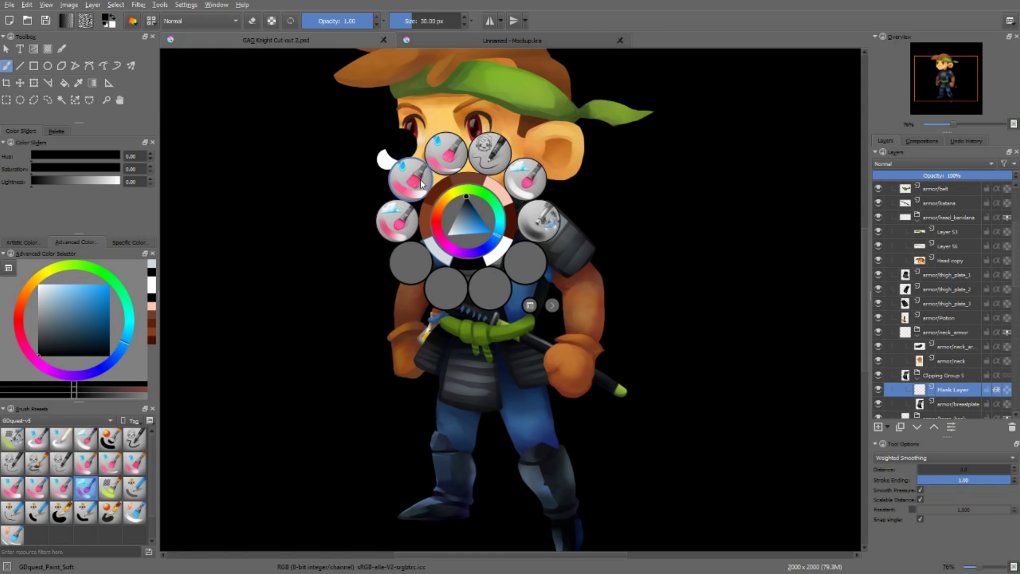
{"action": "left_click", "coordinate": [421, 189]}
{"action": "right_click", "coordinate": [462, 221]}
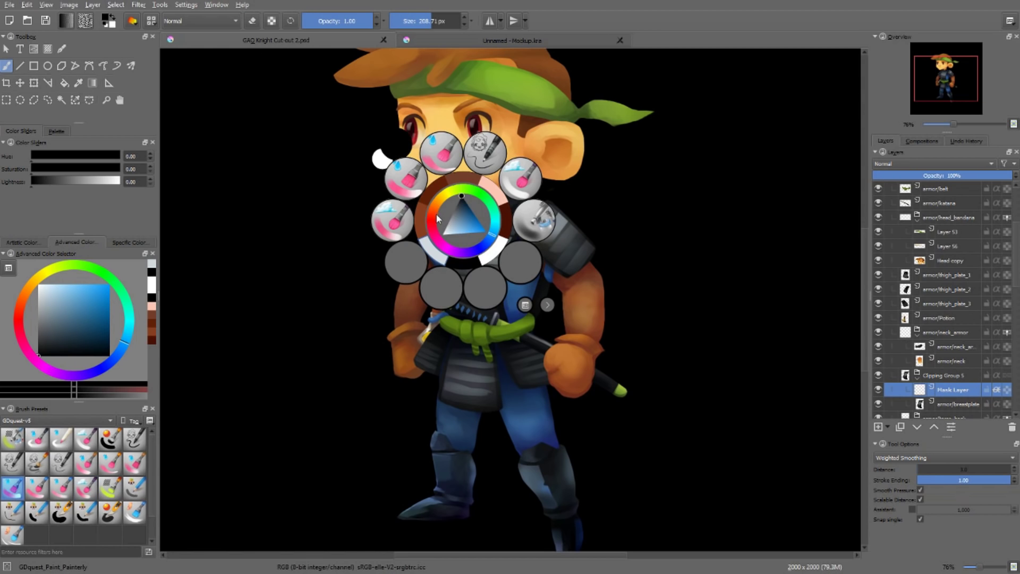
{"action": "left_click", "coordinate": [437, 218]}
{"action": "left_click_drag", "start_coordinate": [435, 206], "coordinate": [437, 209]}
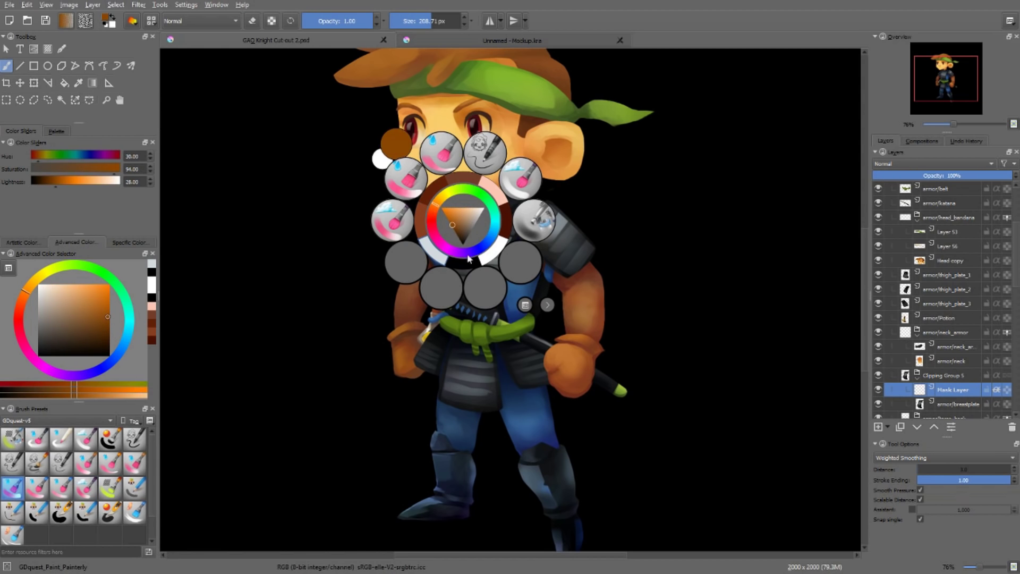
{"action": "left_click", "coordinate": [495, 340]}
{"action": "mouse_move", "coordinate": [462, 264]}
{"action": "left_mouse_down"}
{"action": "mouse_move", "coordinate": [507, 308]}
{"action": "mouse_move", "coordinate": [456, 297]}
{"action": "mouse_move", "coordinate": [485, 296]}
{"action": "mouse_move", "coordinate": [461, 250]}
{"action": "mouse_move", "coordinate": [470, 289]}
{"action": "mouse_move", "coordinate": [495, 259]}
{"action": "mouse_move", "coordinate": [458, 254]}
{"action": "mouse_move", "coordinate": [465, 290]}
{"action": "mouse_move", "coordinate": [519, 224]}
{"action": "mouse_move", "coordinate": [496, 273]}
{"action": "mouse_move", "coordinate": [467, 229]}
{"action": "left_mouse_up"}
{"action": "key", "text": "ctrl+z"}
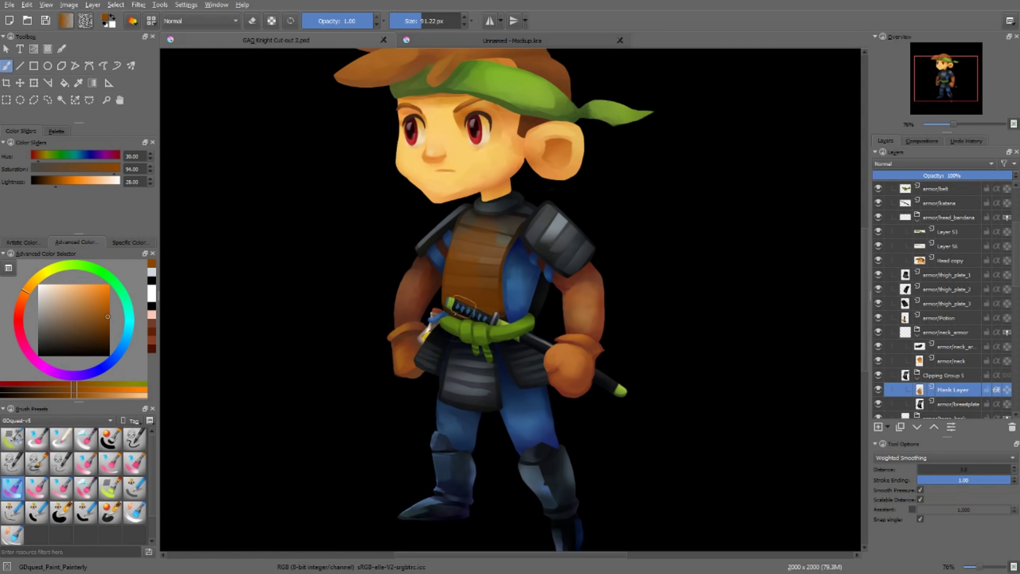
Lock alpha, shift the brown darker and redder, and paint it near the breastplate's bottom.
{"action": "left_click", "coordinate": [272, 21]}
{"action": "right_click", "coordinate": [522, 317]}
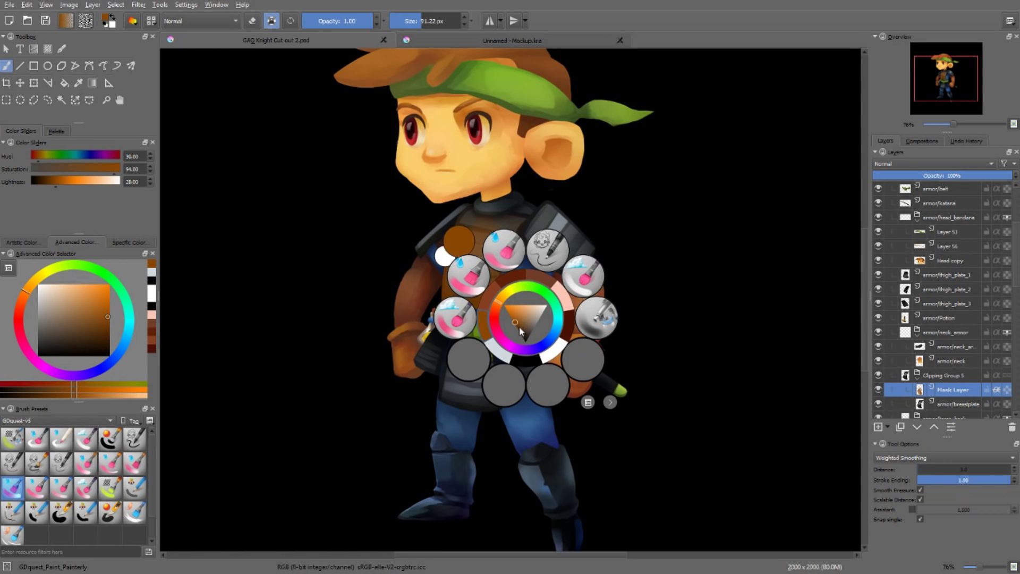
{"action": "left_click_drag", "start_coordinate": [518, 326], "coordinate": [515, 329]}
{"action": "left_click", "coordinate": [496, 305]}
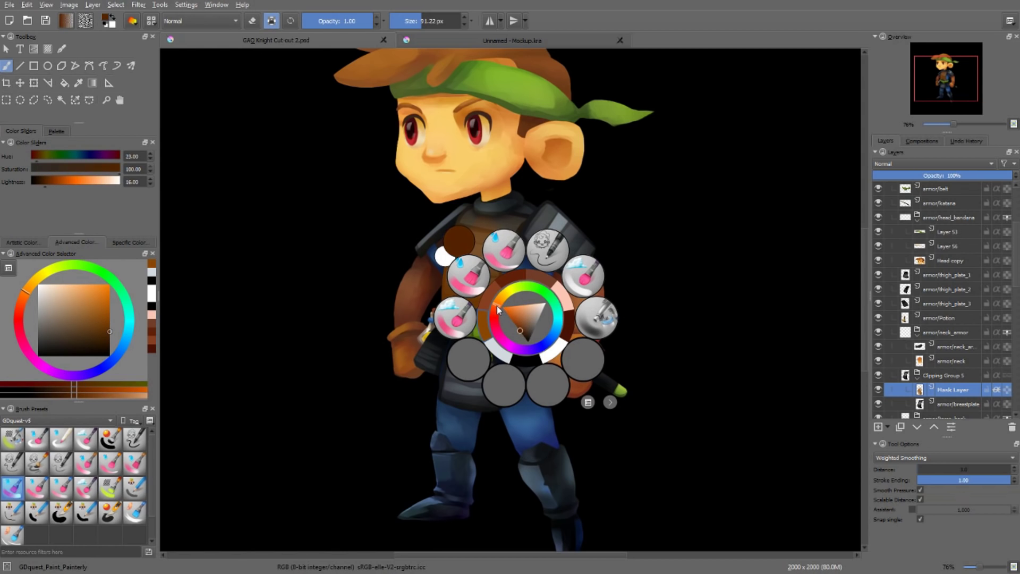
{"action": "left_click", "coordinate": [521, 329]}
{"action": "left_click", "coordinate": [648, 260]}
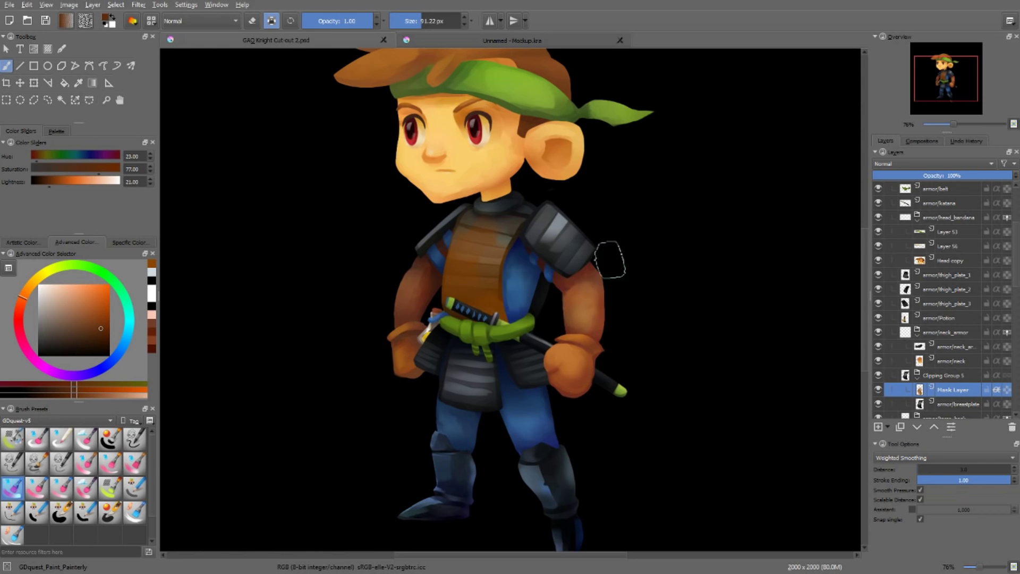
{"action": "mouse_move", "coordinate": [469, 323]}
{"action": "left_mouse_down"}
{"action": "mouse_move", "coordinate": [469, 314]}
{"action": "mouse_move", "coordinate": [498, 325]}
{"action": "left_mouse_up"}
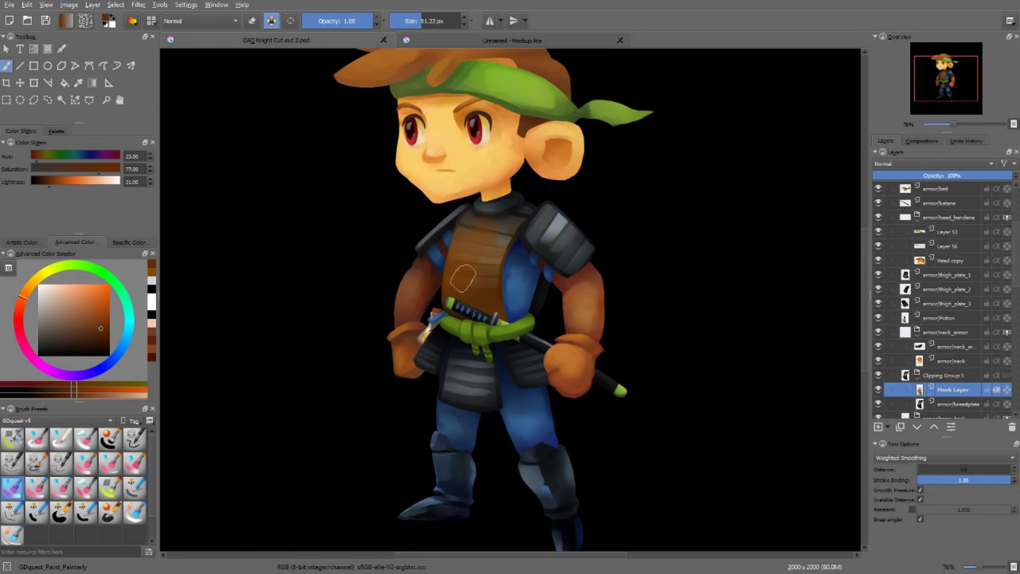
Pick a deep dark red (hue 12, saturation 100, lightness 14), then zoom out and back in.
{"action": "right_click", "coordinate": [495, 304]}
{"action": "left_click", "coordinate": [487, 319]}
{"action": "left_click", "coordinate": [460, 297]}
{"action": "right_click", "coordinate": [458, 331]}
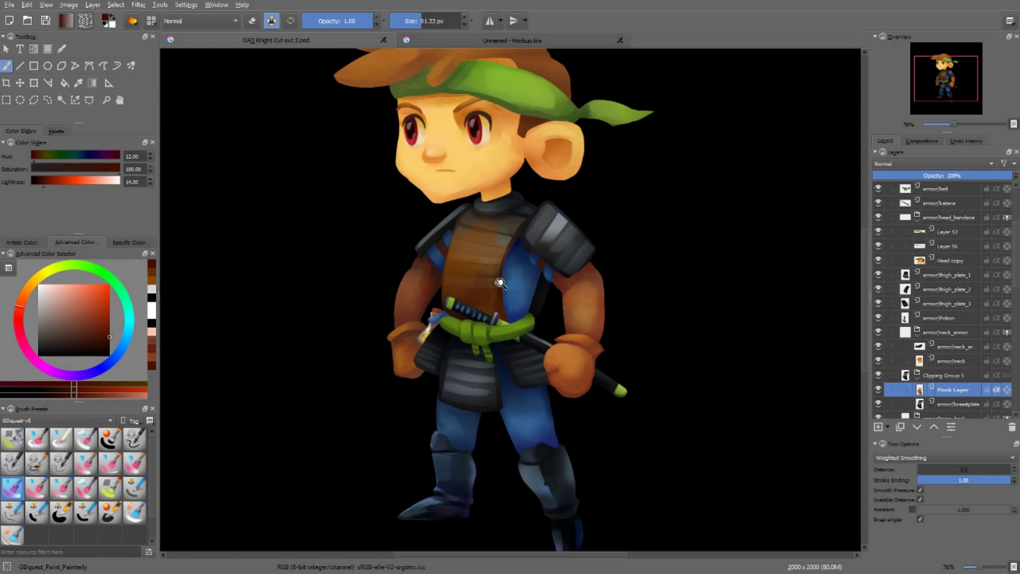
{"action": "left_click_drag", "start_coordinate": [500, 283], "coordinate": [459, 347]}
{"action": "left_click_drag", "start_coordinate": [502, 318], "coordinate": [553, 237]}
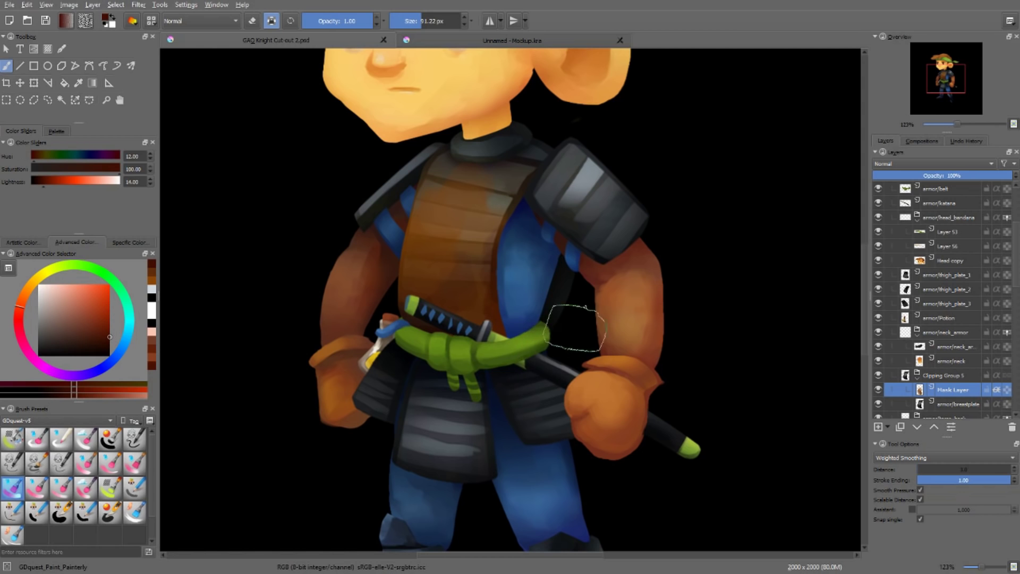
Add a transparency mask to Mask Layer and set up a soft black brush about 106 px wide.
{"action": "right_click", "coordinate": [950, 392]}
{"action": "mouse_move", "coordinate": [869, 325]}
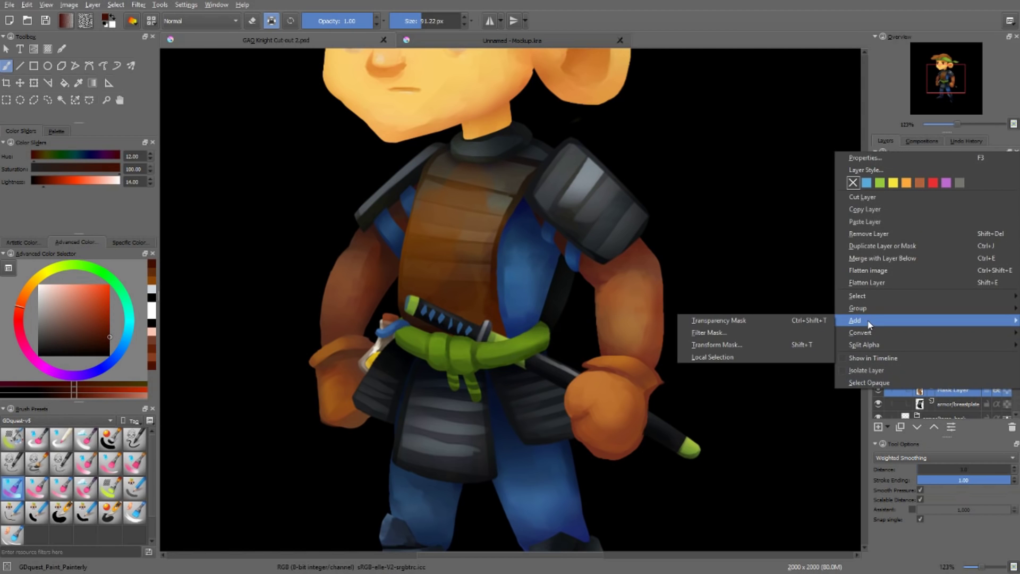
{"action": "left_click", "coordinate": [807, 325]}
{"action": "right_click", "coordinate": [492, 286]}
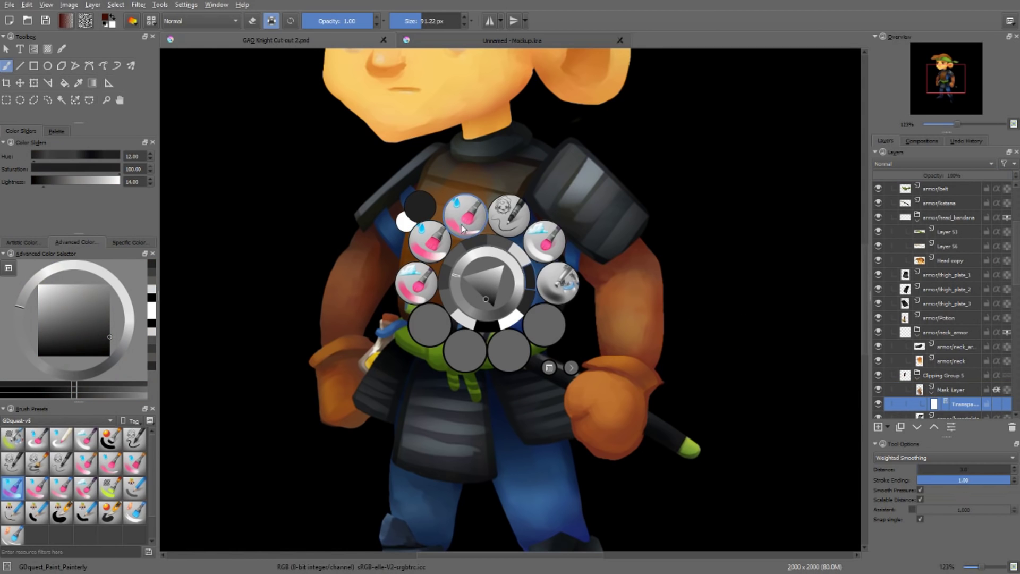
{"action": "left_click", "coordinate": [416, 283]}
{"action": "right_click", "coordinate": [437, 259]}
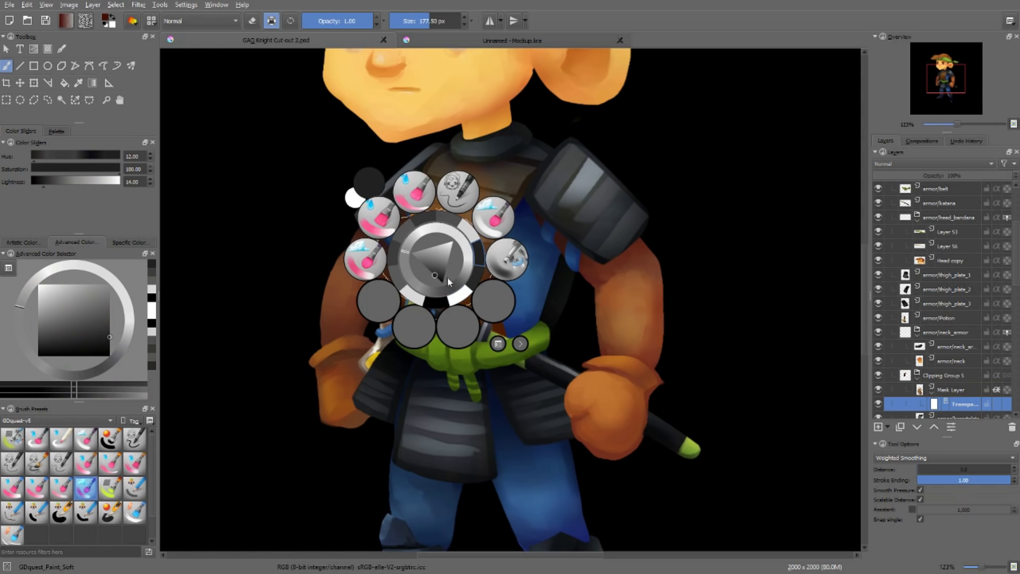
{"action": "left_click_drag", "start_coordinate": [440, 275], "coordinate": [447, 286]}
{"action": "left_click", "coordinate": [568, 324]}
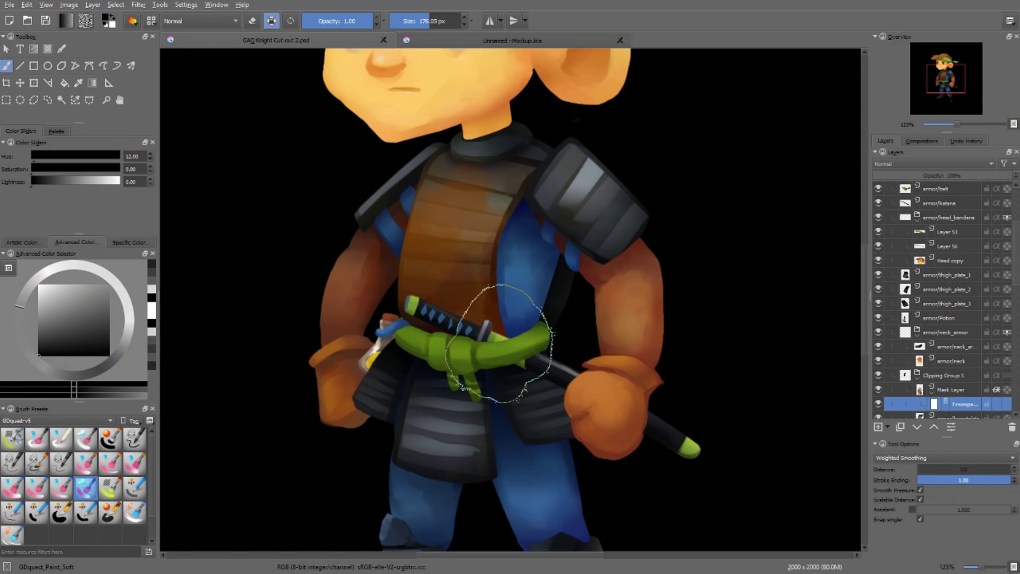
{"action": "mouse_move", "coordinate": [501, 340]}
{"action": "left_mouse_down", "text": "shift"}
{"action": "mouse_move", "coordinate": [428, 338]}
{"action": "mouse_move", "coordinate": [431, 306]}
{"action": "mouse_move", "coordinate": [518, 326]}
{"action": "left_mouse_up", "text": "shift"}
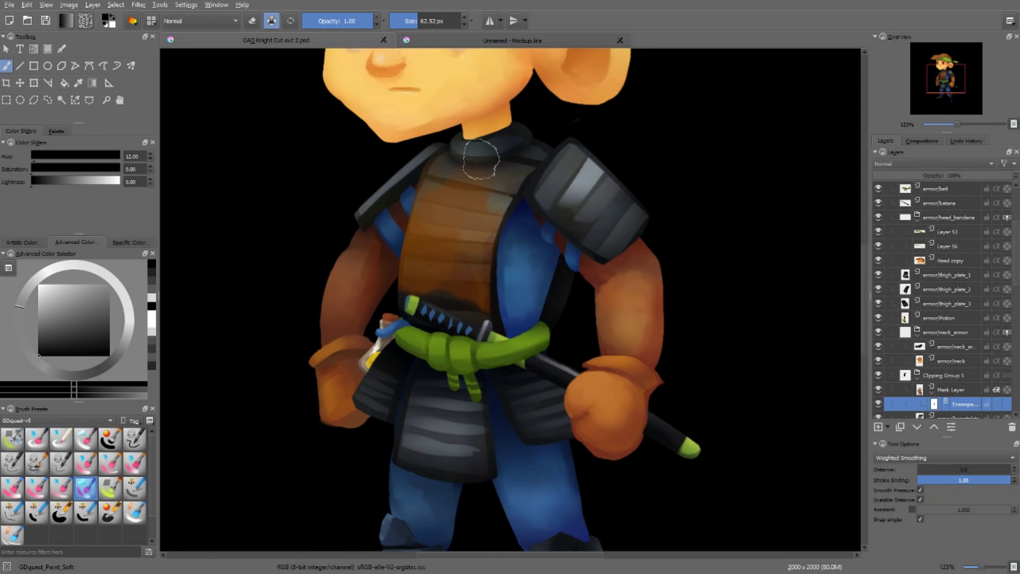
{"action": "left_click_drag", "start_coordinate": [481, 162], "coordinate": [504, 162]}
At 0.70 opacity, soften the dark paint on the lower chest, compare visibility, and insert Layer 6.
{"action": "left_click_drag", "start_coordinate": [428, 314], "coordinate": [479, 323]}
{"action": "key", "text": "ctrl+z"}
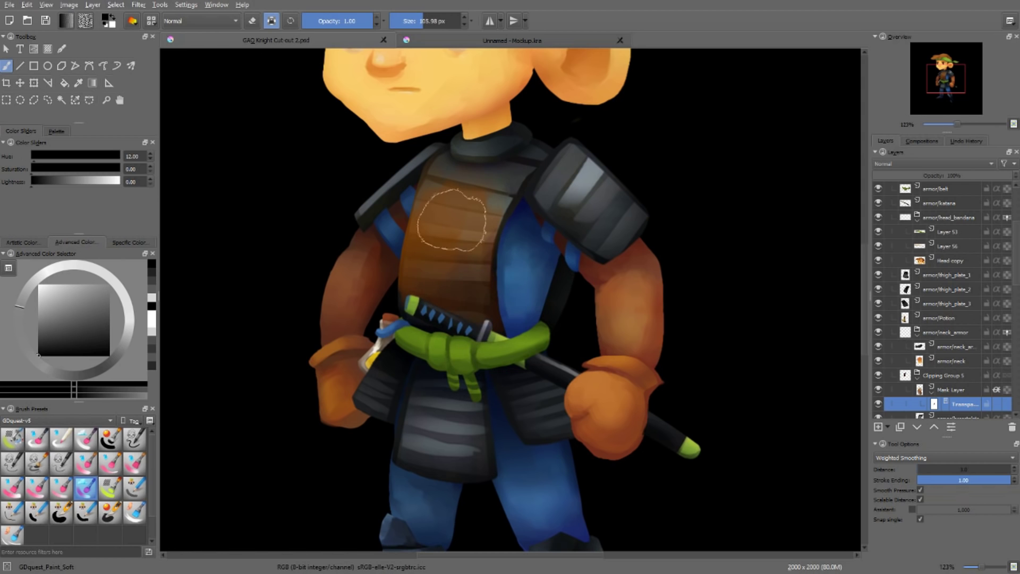
{"action": "key", "text": "i"}
{"action": "key", "text": "i"}
{"action": "key", "text": "i"}
{"action": "mouse_move", "coordinate": [408, 282]}
{"action": "left_mouse_down"}
{"action": "mouse_move", "coordinate": [423, 287]}
{"action": "mouse_move", "coordinate": [407, 333]}
{"action": "mouse_move", "coordinate": [419, 314]}
{"action": "left_mouse_up"}
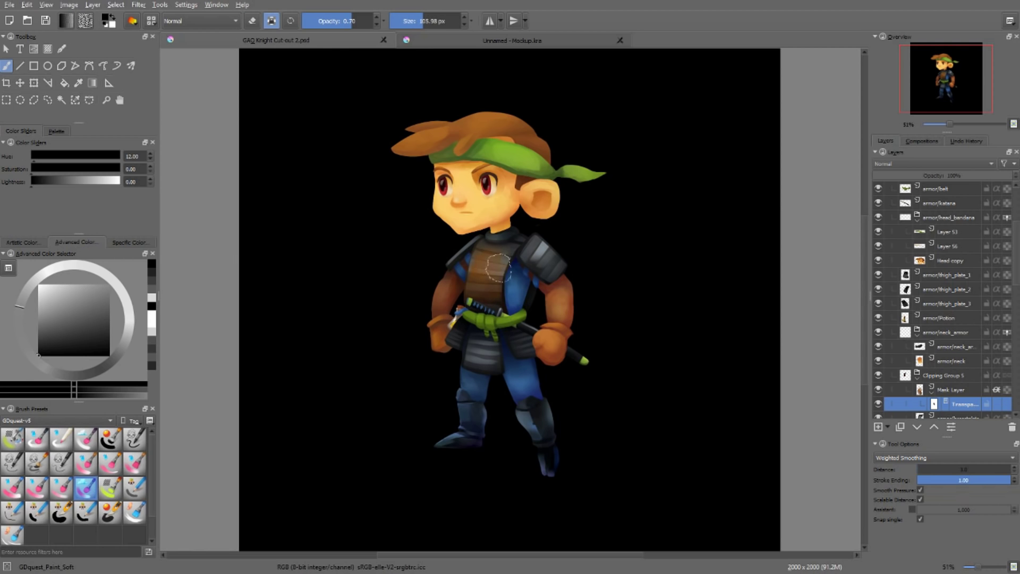
{"action": "left_click_drag", "start_coordinate": [523, 321], "coordinate": [485, 361]}
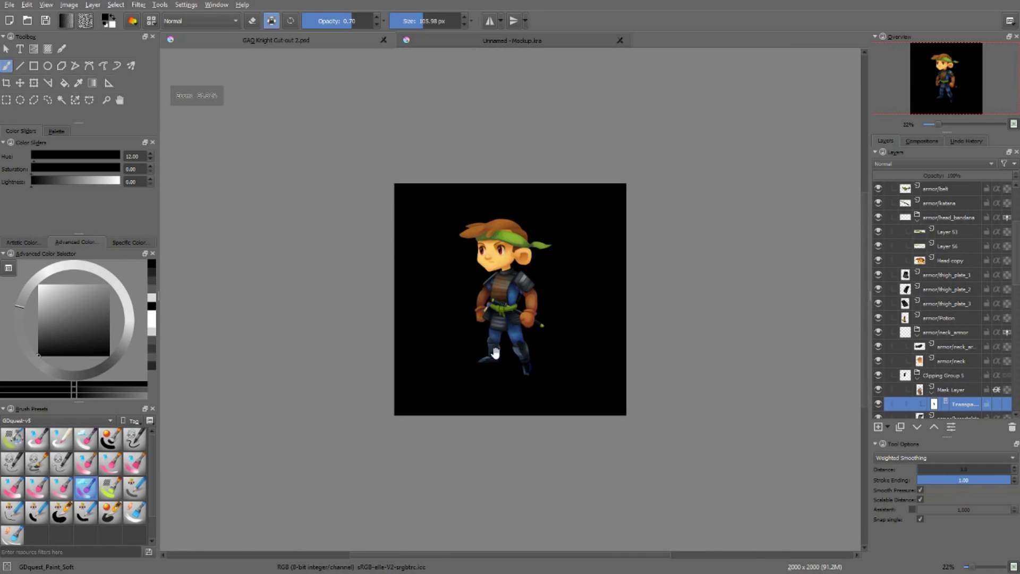
{"action": "left_click", "coordinate": [879, 391]}
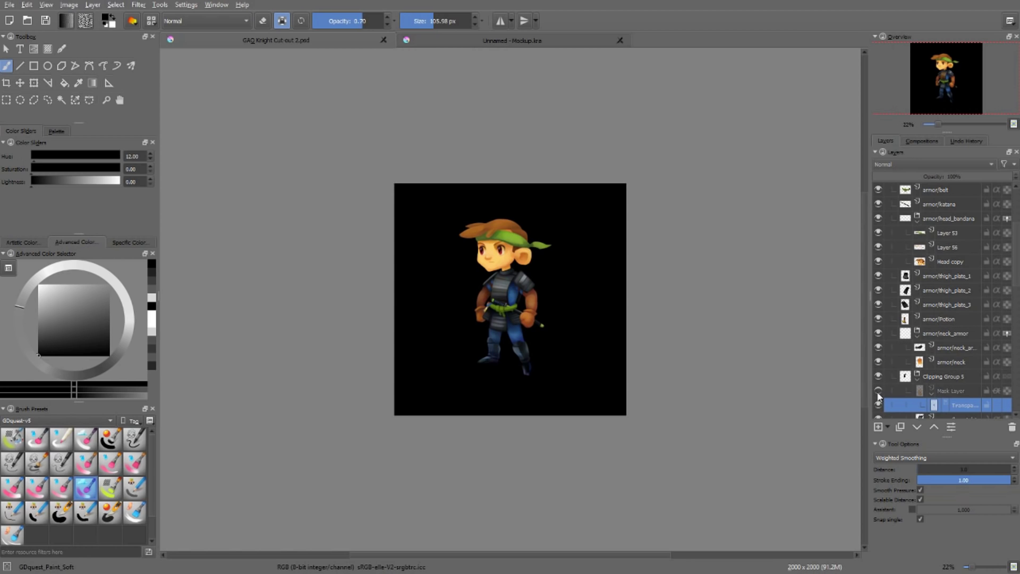
{"action": "left_click", "coordinate": [878, 392]}
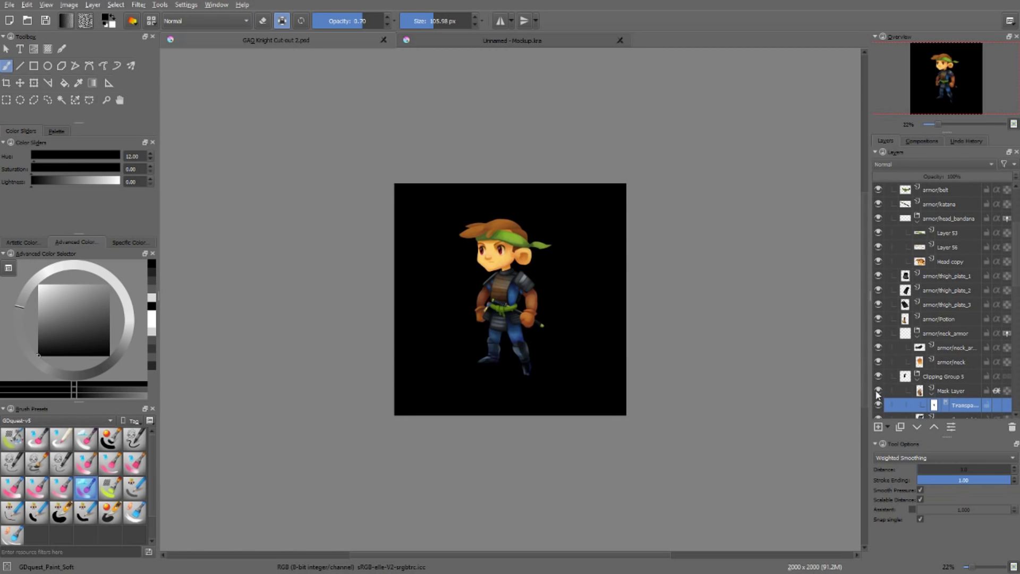
{"action": "key", "text": "Insert"}
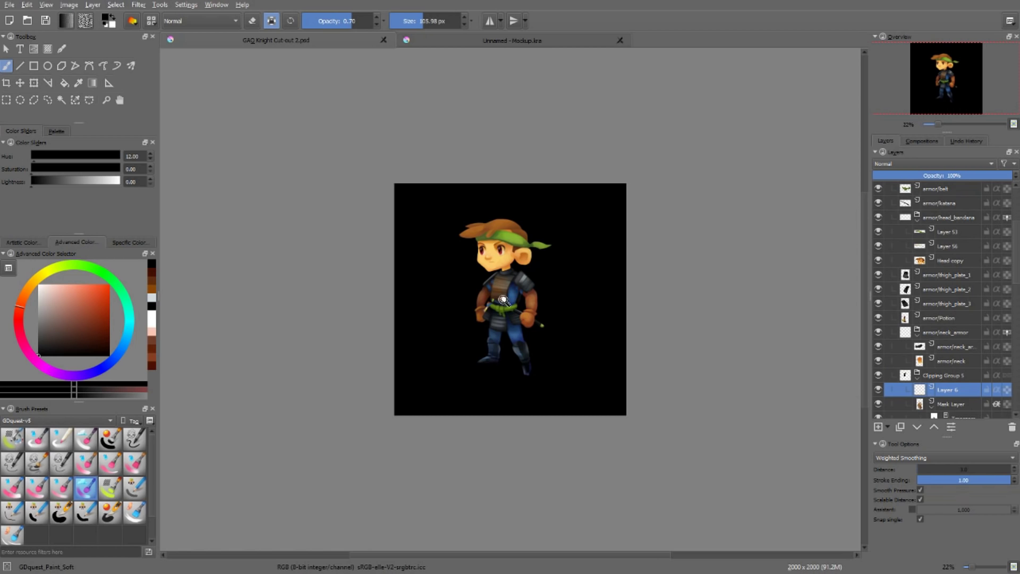
Choose the Ink Sketch brush and a lighter sampled brown, try a hue/saturation adjustment, then cancel it.
{"action": "scroll", "coordinate": [503, 299], "scroll_direction": "up", "scroll_amount": 5}
{"action": "right_click", "coordinate": [470, 266]}
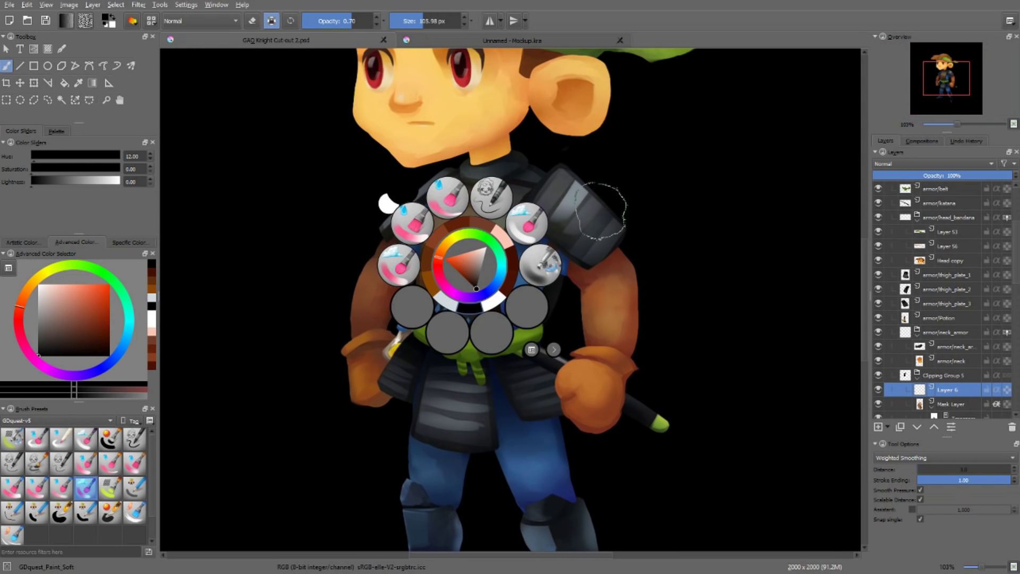
{"action": "left_click", "coordinate": [491, 197]}
{"action": "left_click", "coordinate": [498, 289], "text": "ctrl"}
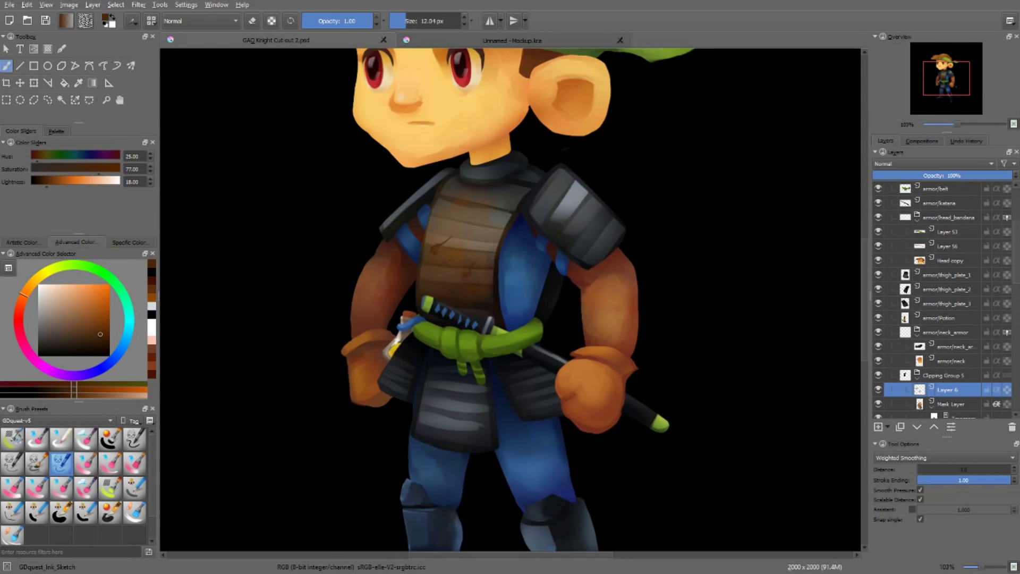
{"action": "left_click", "coordinate": [461, 234], "text": "ctrl"}
{"action": "key", "text": "2"}
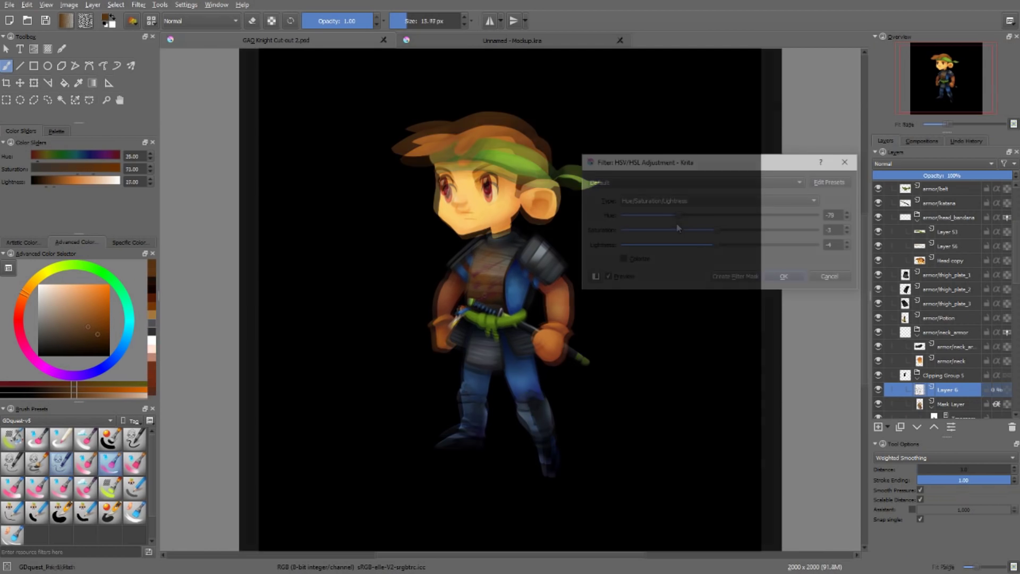
{"action": "left_click_drag", "start_coordinate": [677, 224], "coordinate": [771, 229]}
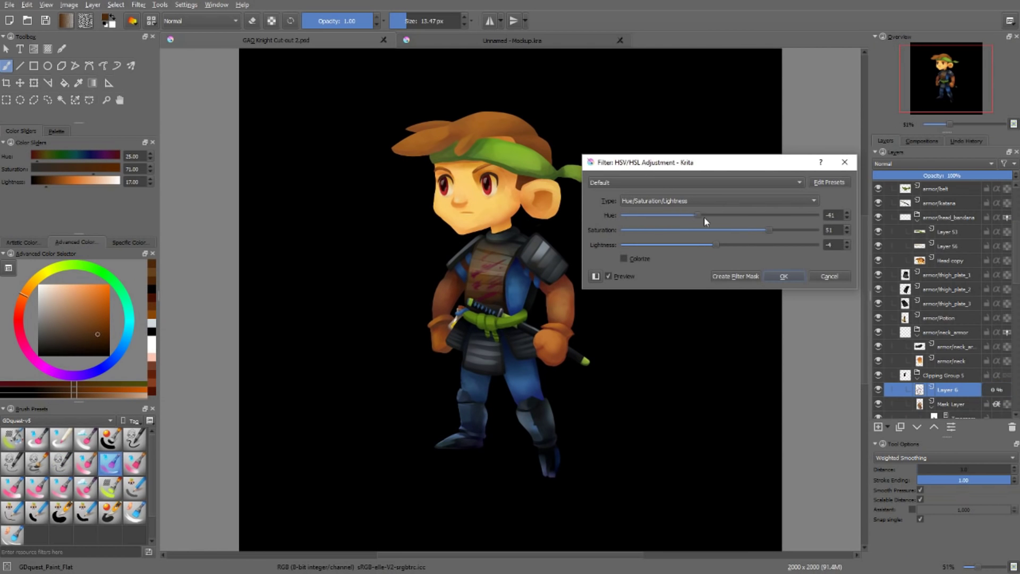
{"action": "left_click", "coordinate": [829, 275]}
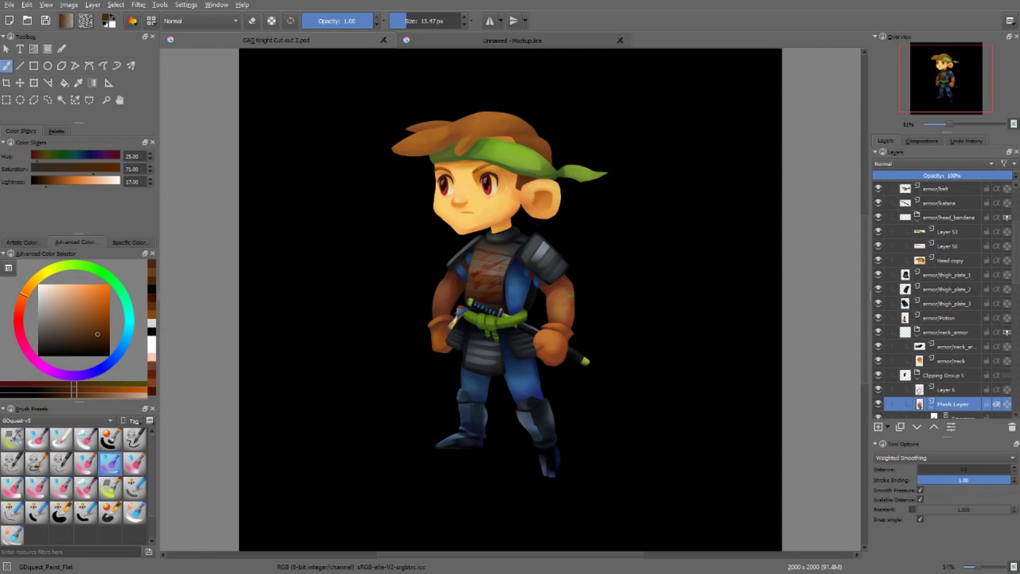
{"action": "left_click", "coordinate": [947, 389]}
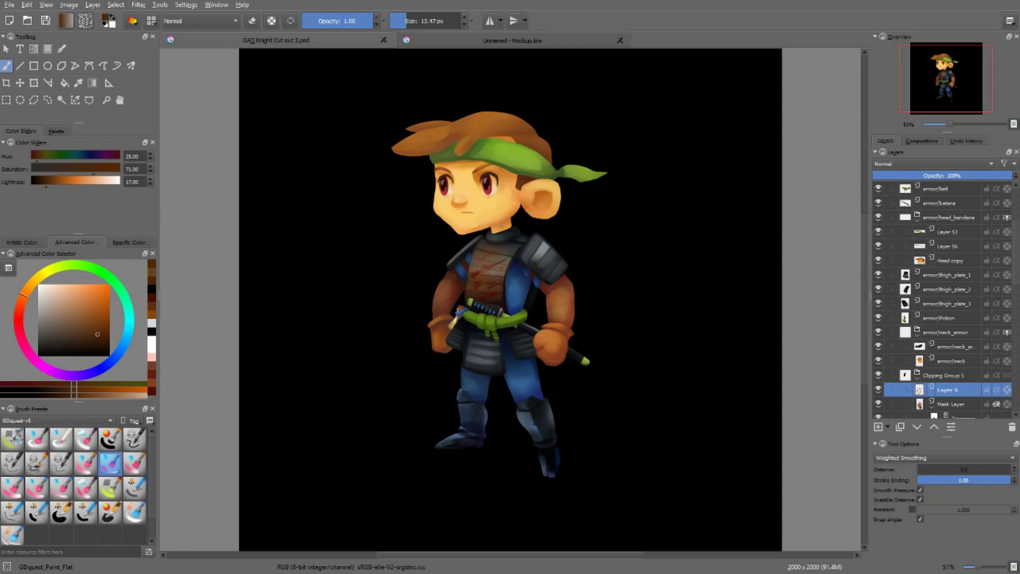
Add a transparency mask to Layer 6, shrink the brush to about 127 px, and zoom to 100%.
{"action": "key", "text": "2"}
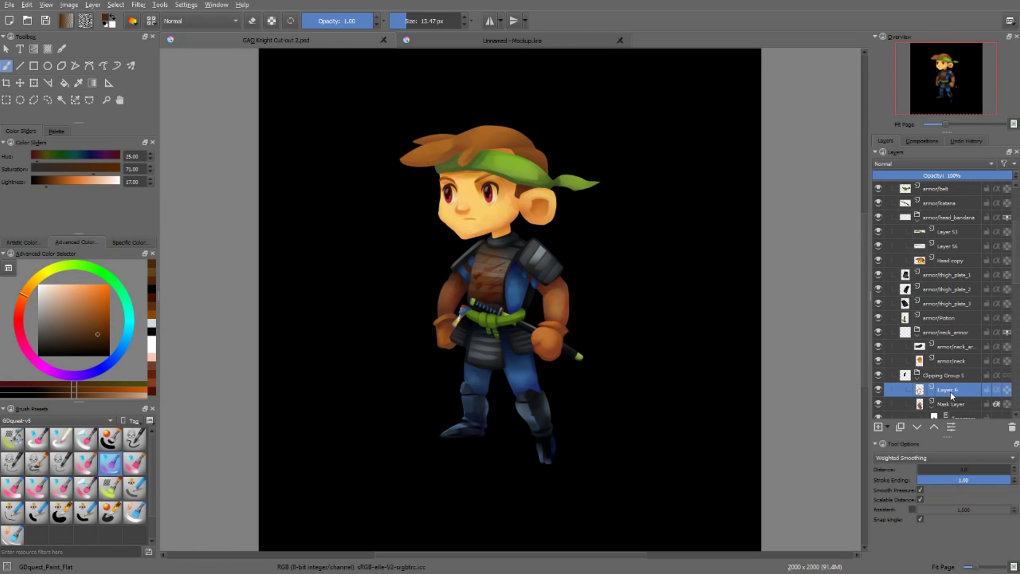
{"action": "key", "text": "ctrl+shift+m"}
{"action": "right_click", "coordinate": [479, 260]}
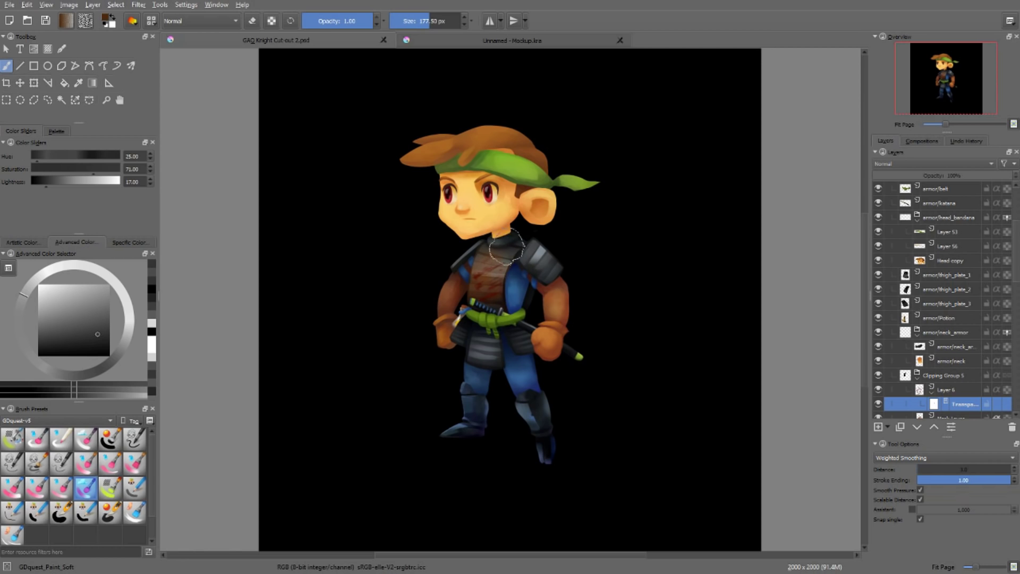
{"action": "key", "text": "bracketleft"}
{"action": "left_click_drag", "start_coordinate": [644, 287], "coordinate": [607, 308]}
{"action": "left_click", "coordinate": [963, 390]}
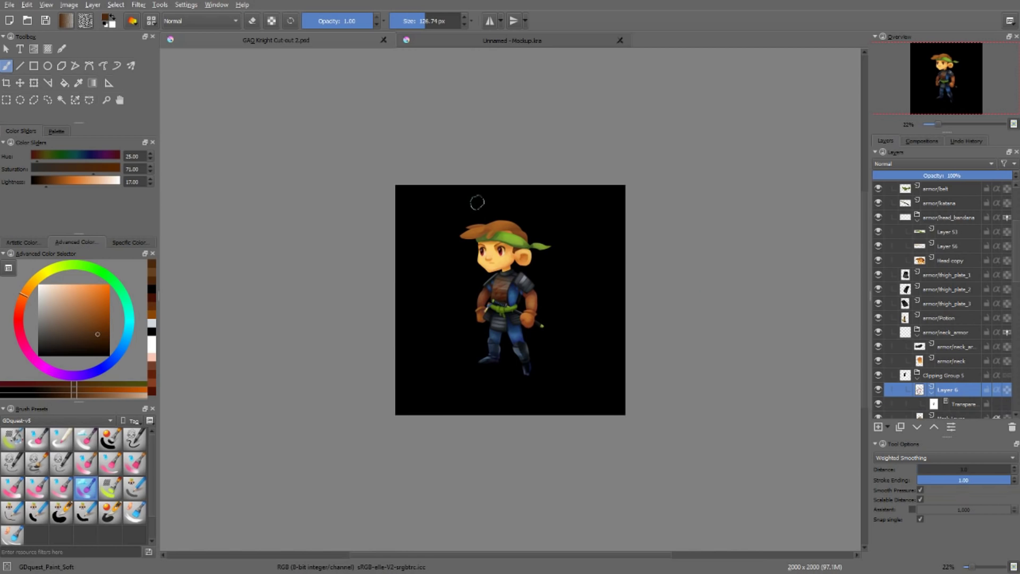
{"action": "left_click_drag", "start_coordinate": [1015, 236], "coordinate": [1013, 258]}
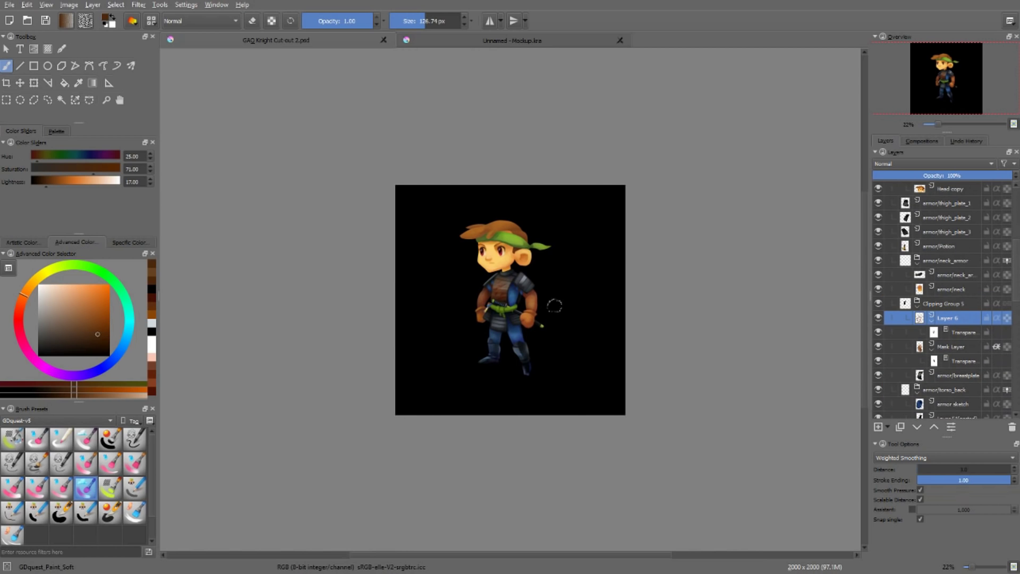
{"action": "key", "text": "1"}
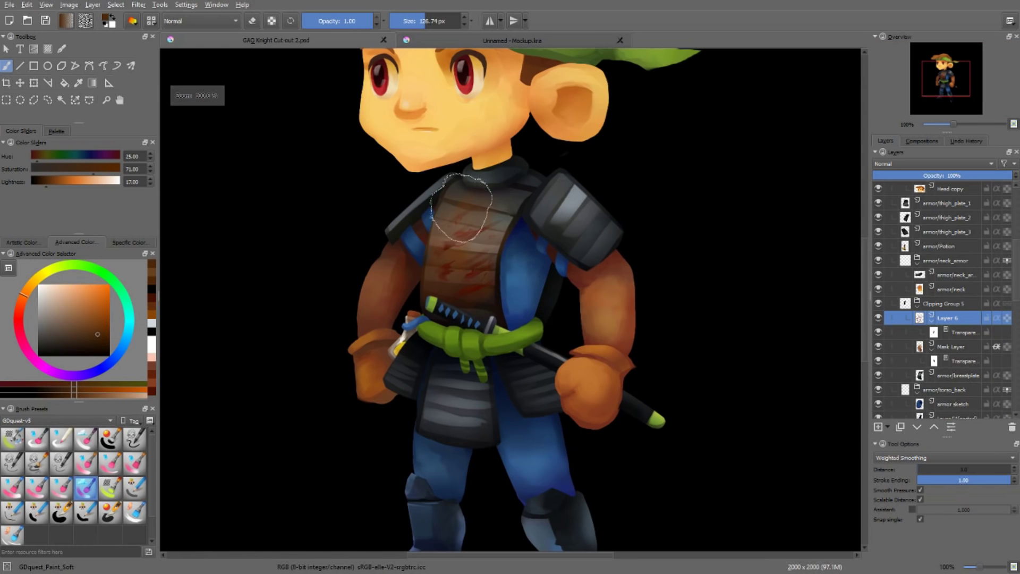
{"action": "scroll", "coordinate": [518, 214], "scroll_direction": "down", "scroll_amount": 6}
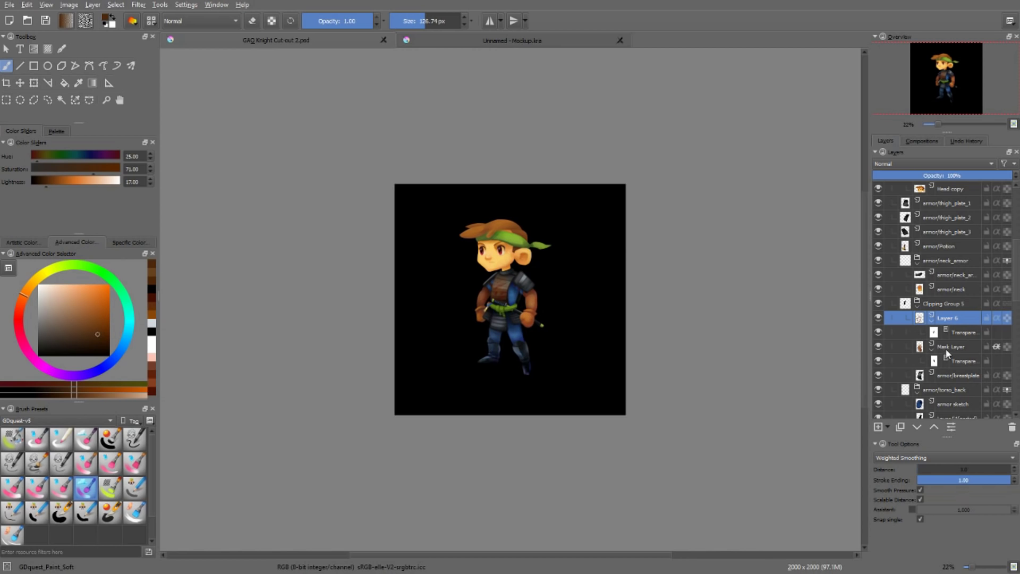
Group Layer 6 and Mask Layer into Layer 7, turn off Mask Layer's alpha inheritance, and hide Layer 7.
{"action": "left_click", "coordinate": [946, 349], "text": "shift"}
{"action": "key", "text": "ctrl+g"}
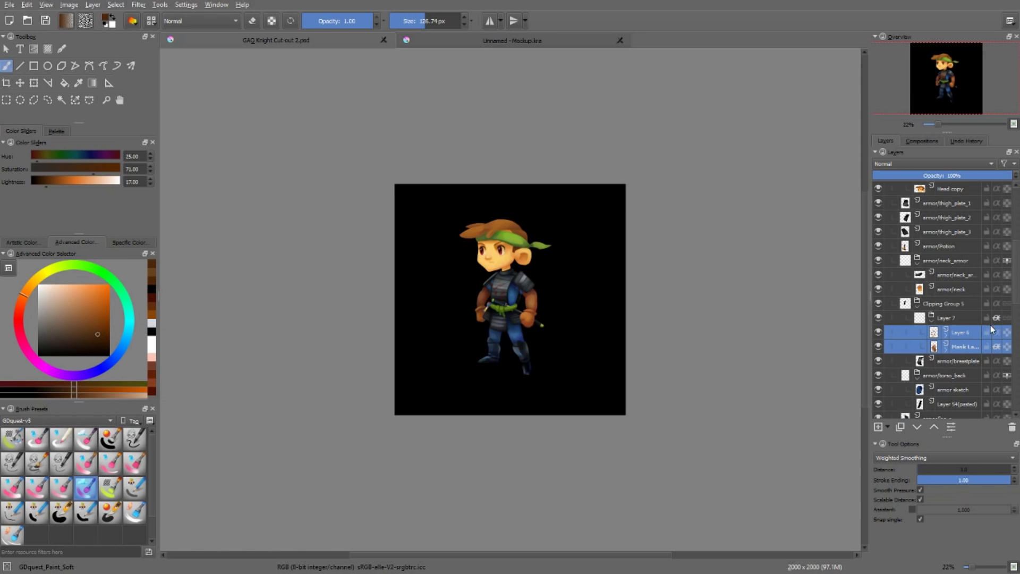
{"action": "left_click", "coordinate": [995, 350]}
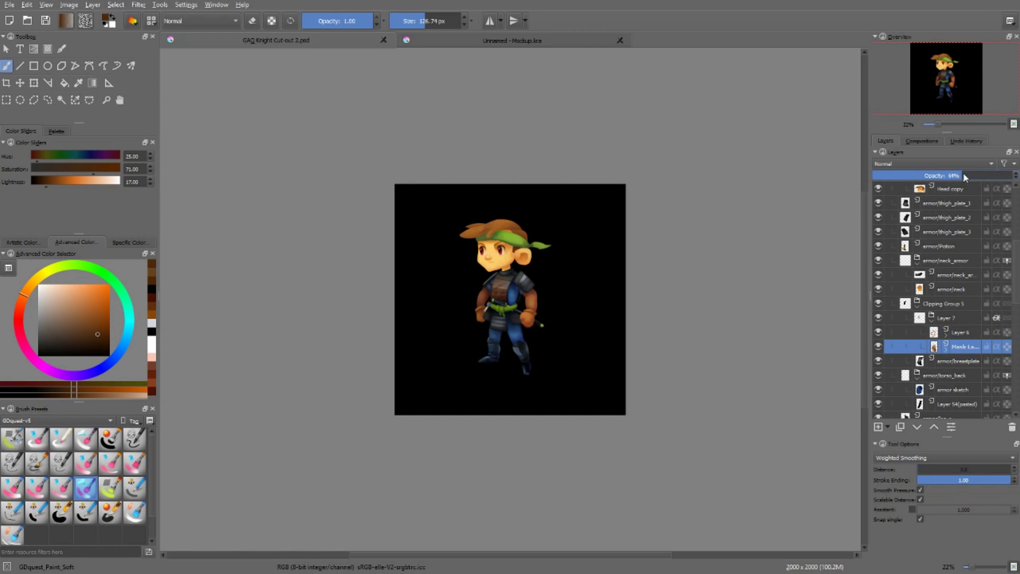
{"action": "left_click", "coordinate": [879, 318]}
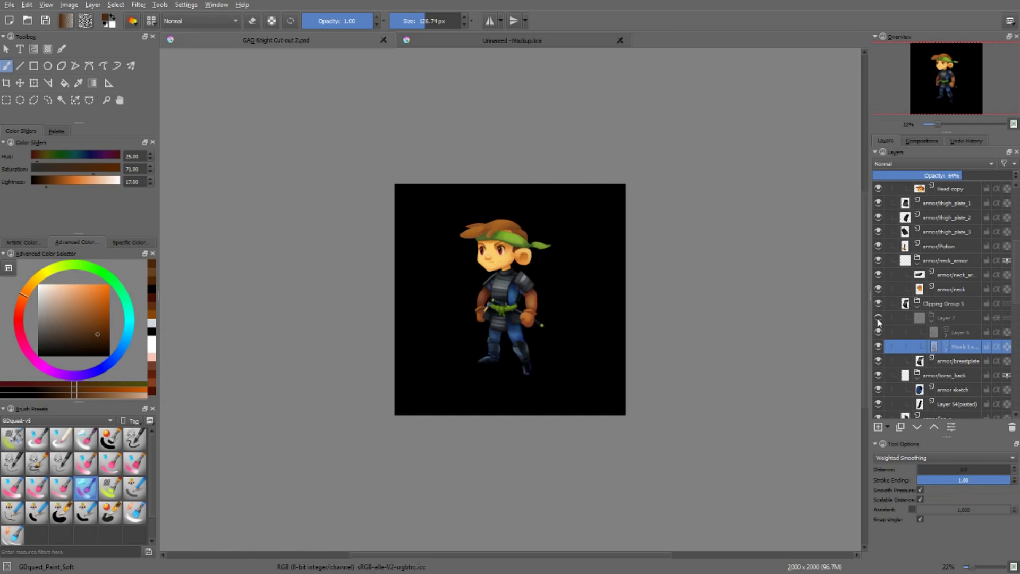